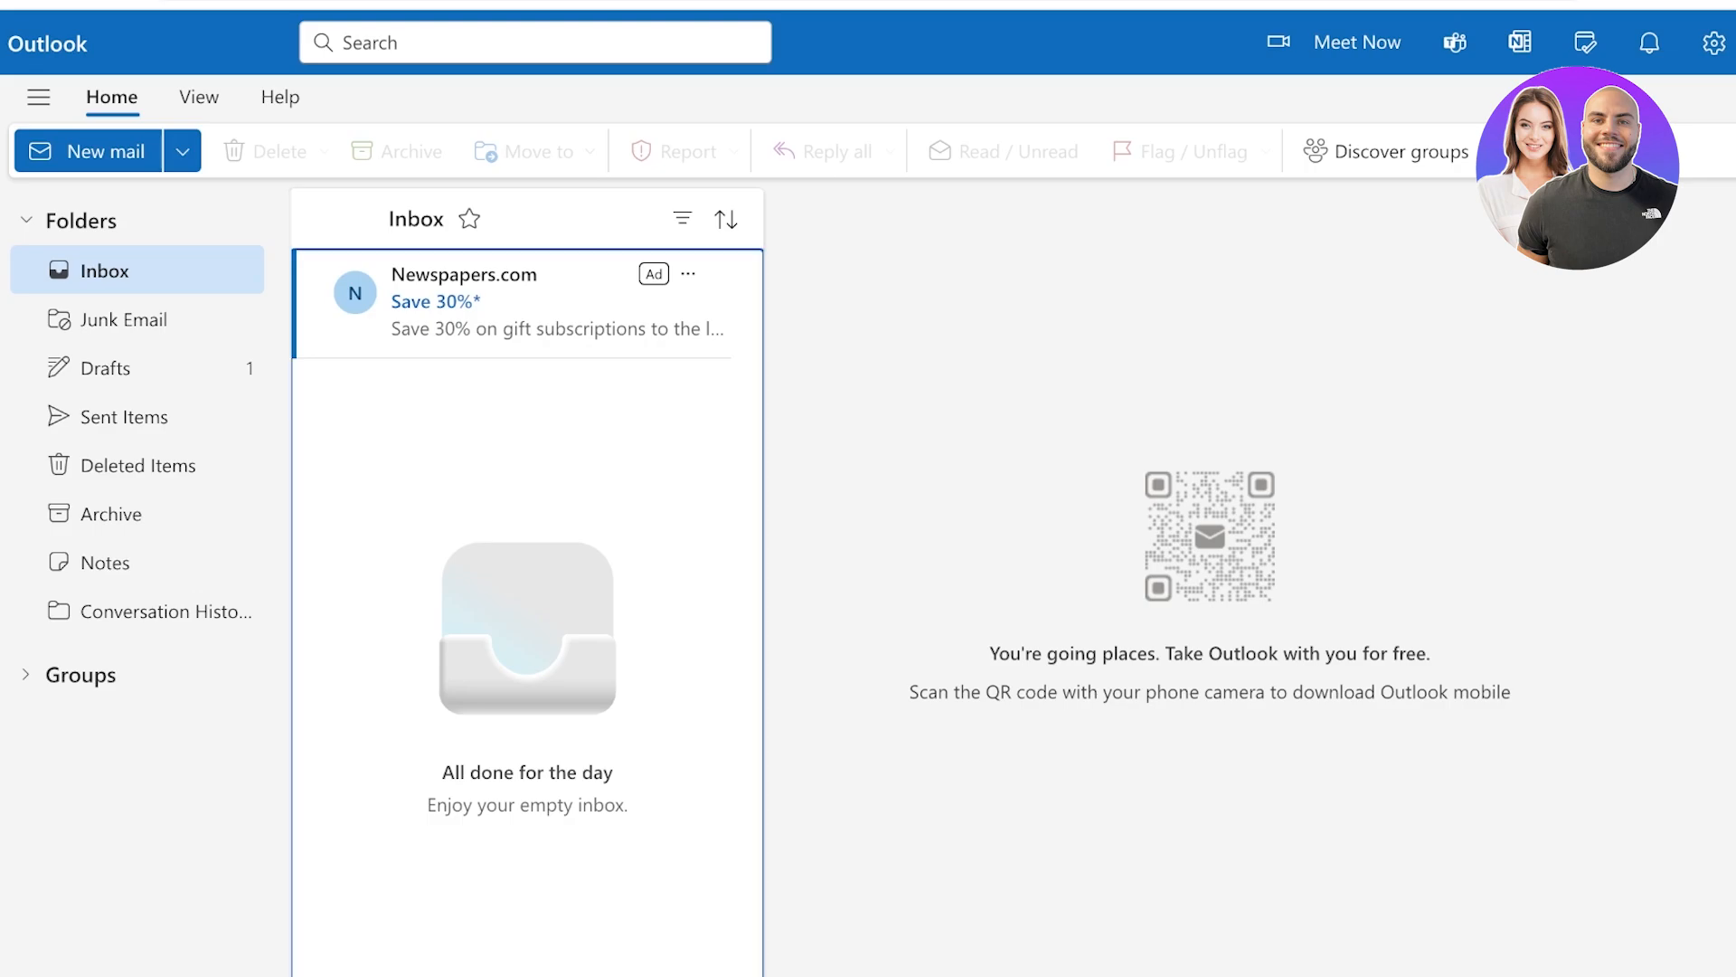
Go to Settings > Account > Signatures to reach the email signature editor
{"action": "left_click", "coordinate": [1714, 42]}
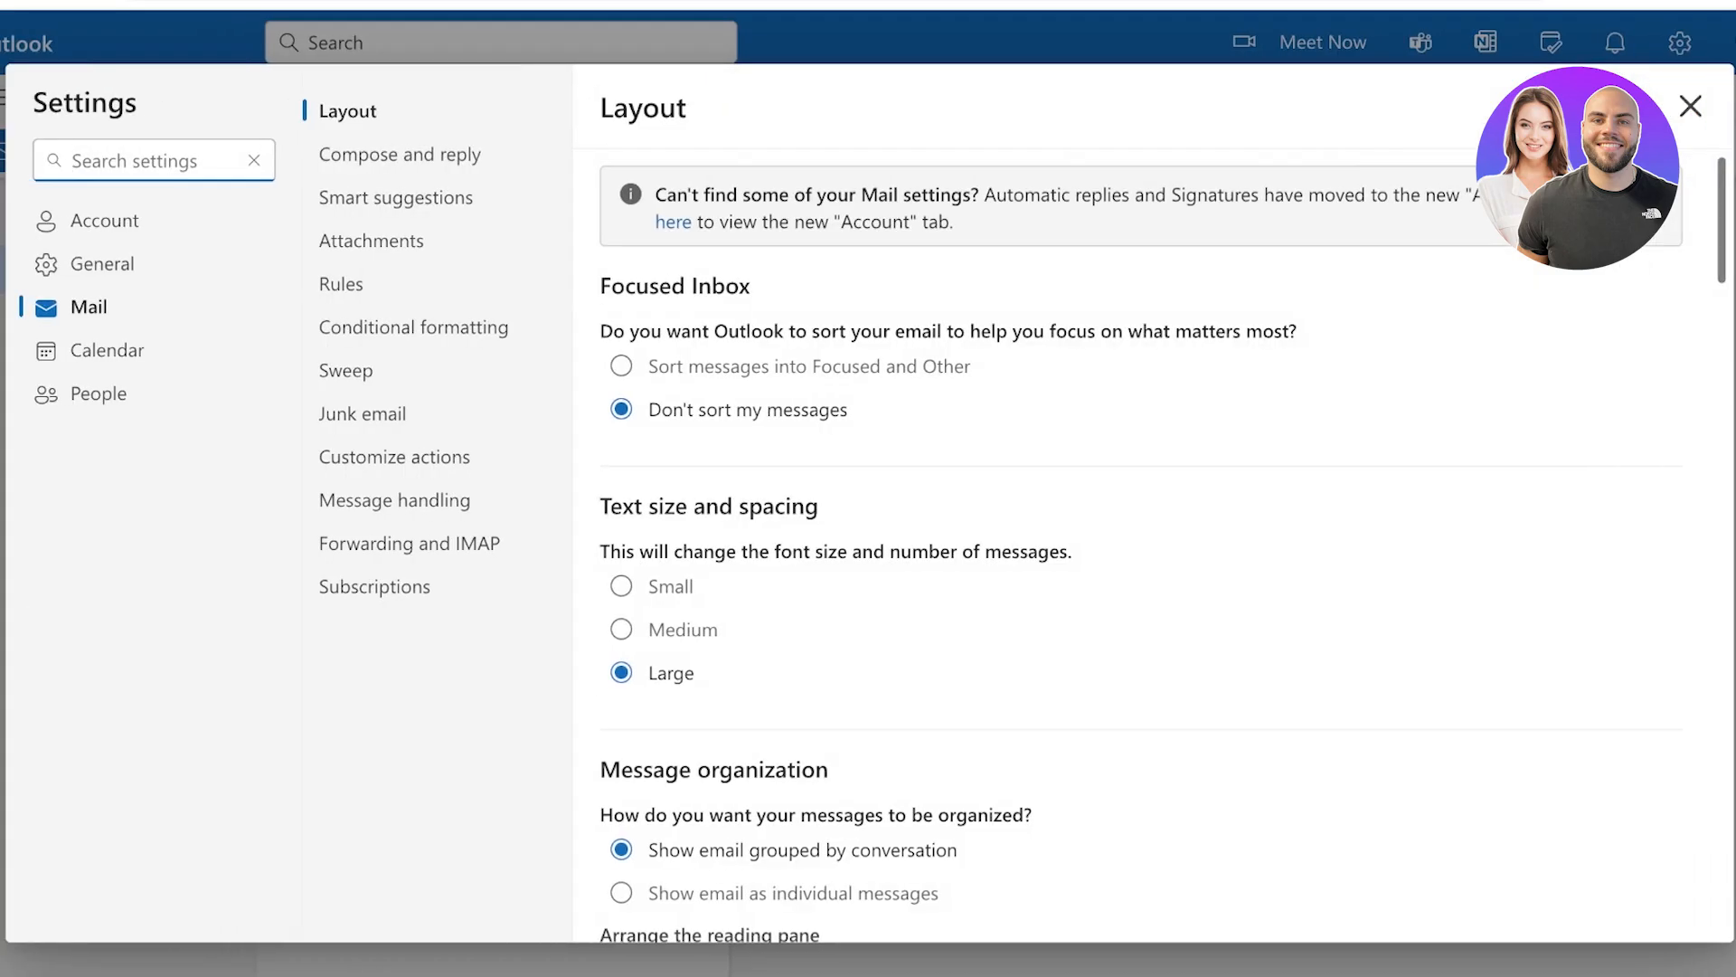
{"action": "left_click", "coordinate": [1690, 107]}
{"action": "left_click", "coordinate": [1680, 43]}
{"action": "left_click", "coordinate": [105, 221]}
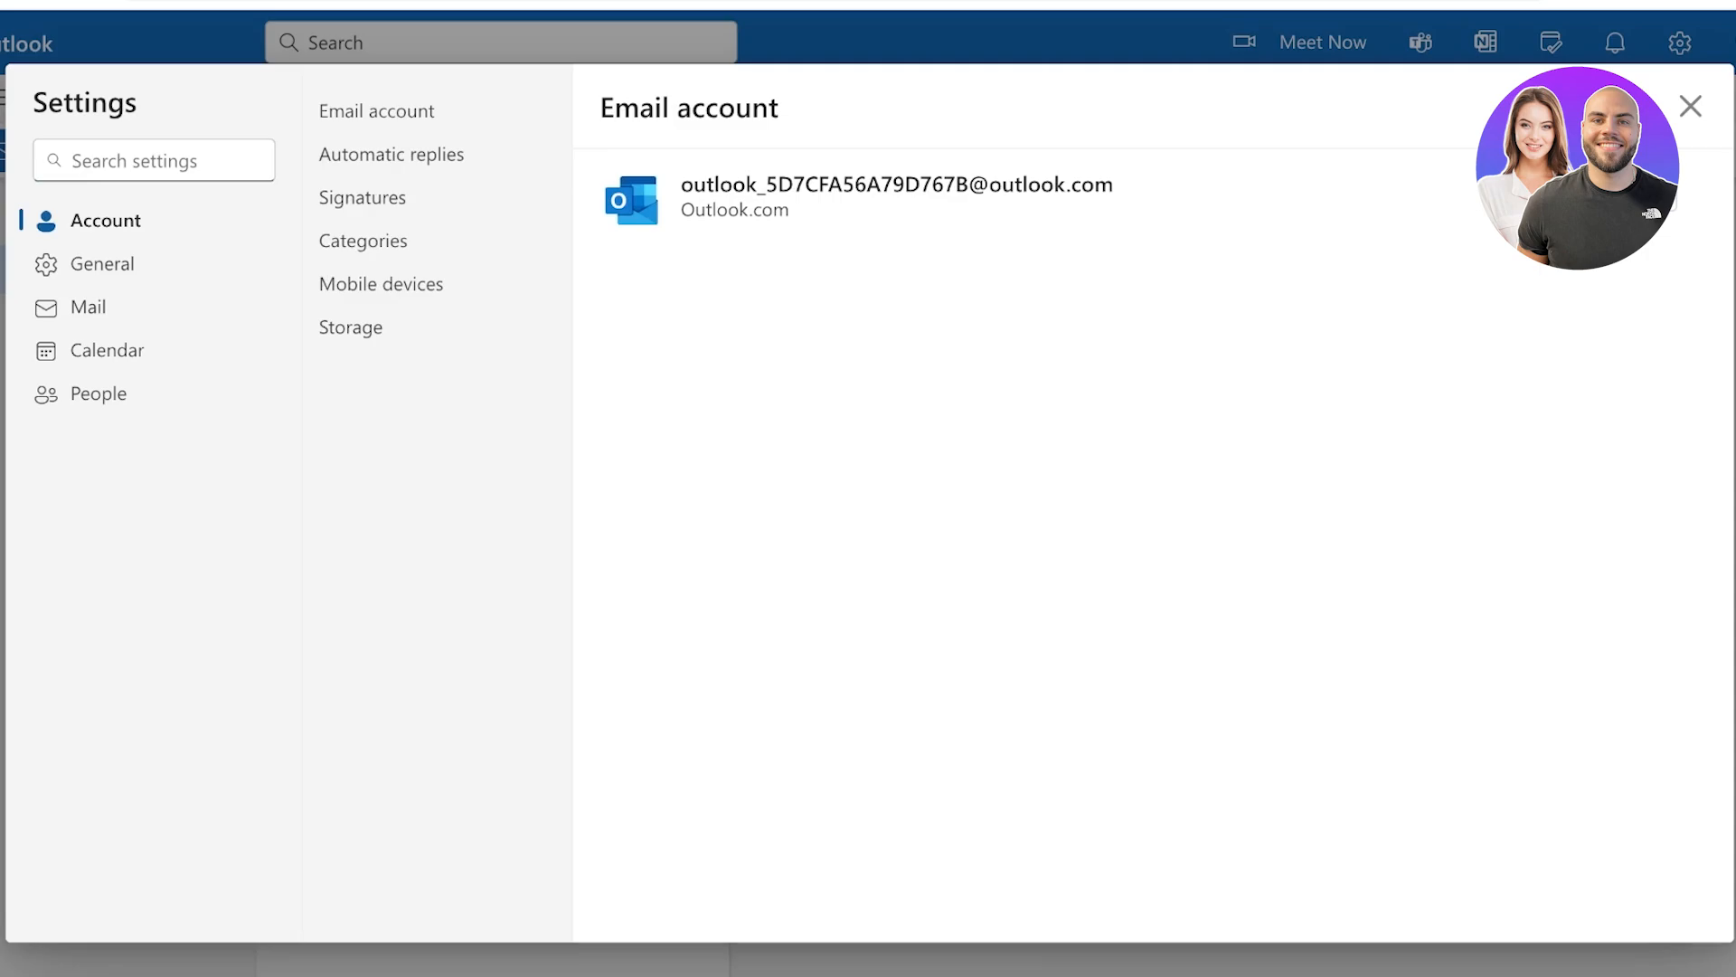
{"action": "left_click", "coordinate": [363, 197]}
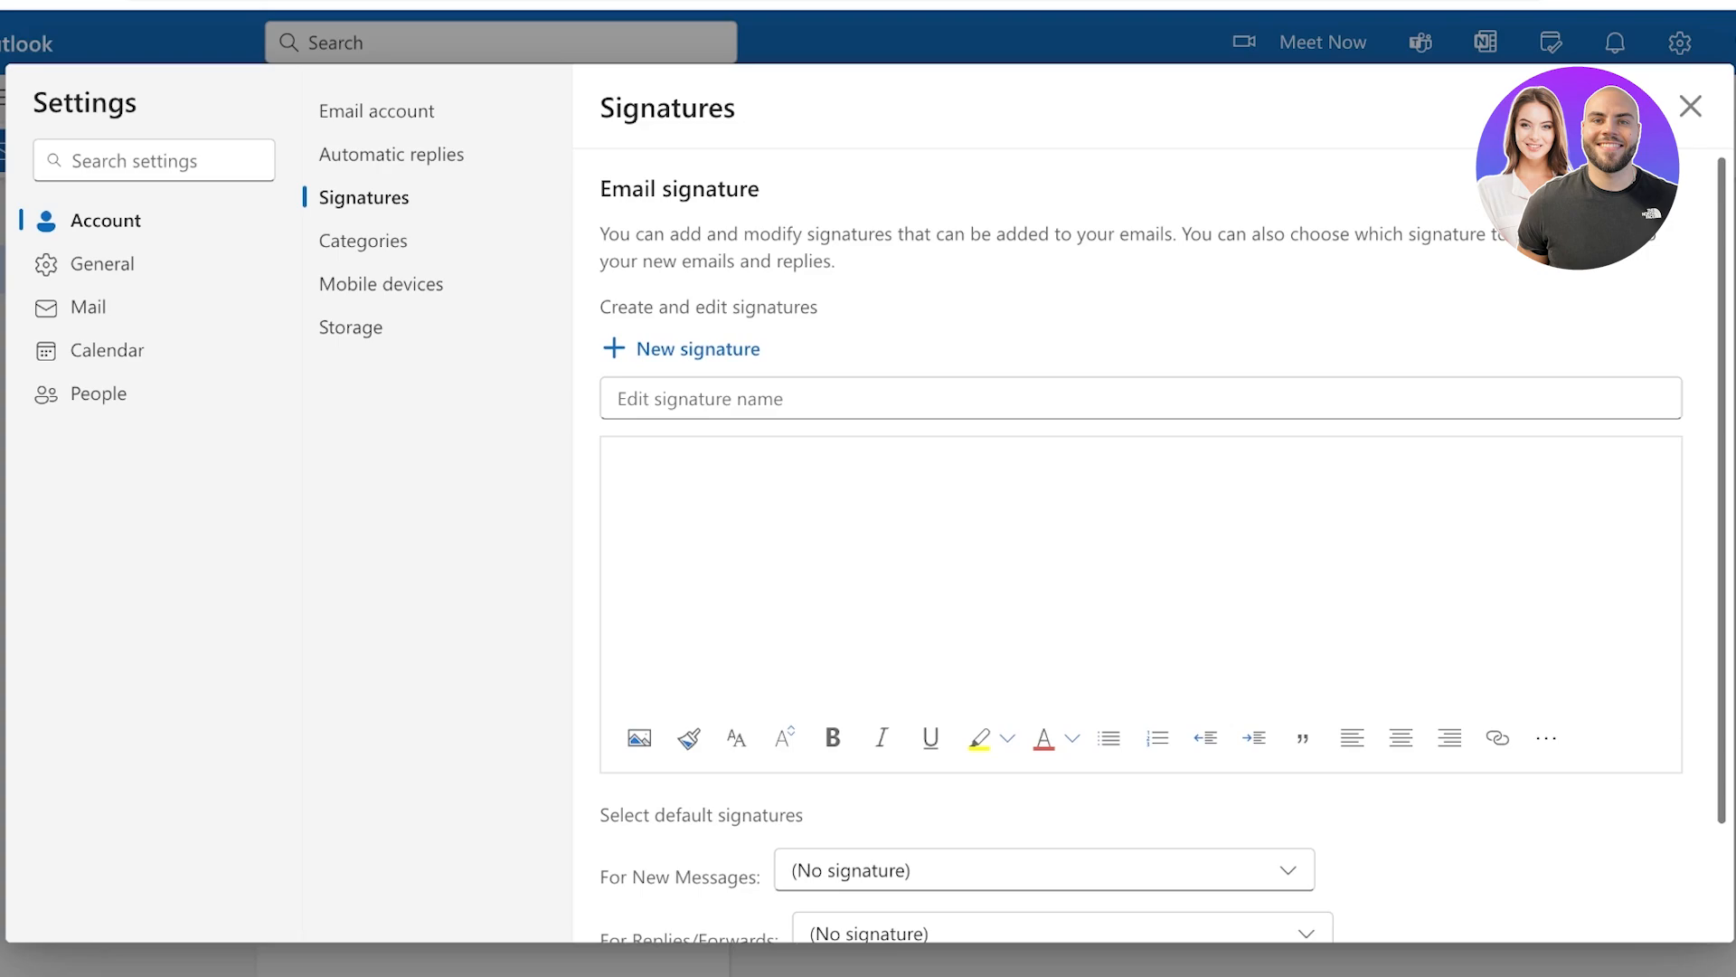
Name the new signature 'Standard Sig' and type the user's full name in its body
{"action": "left_click", "coordinate": [700, 398]}
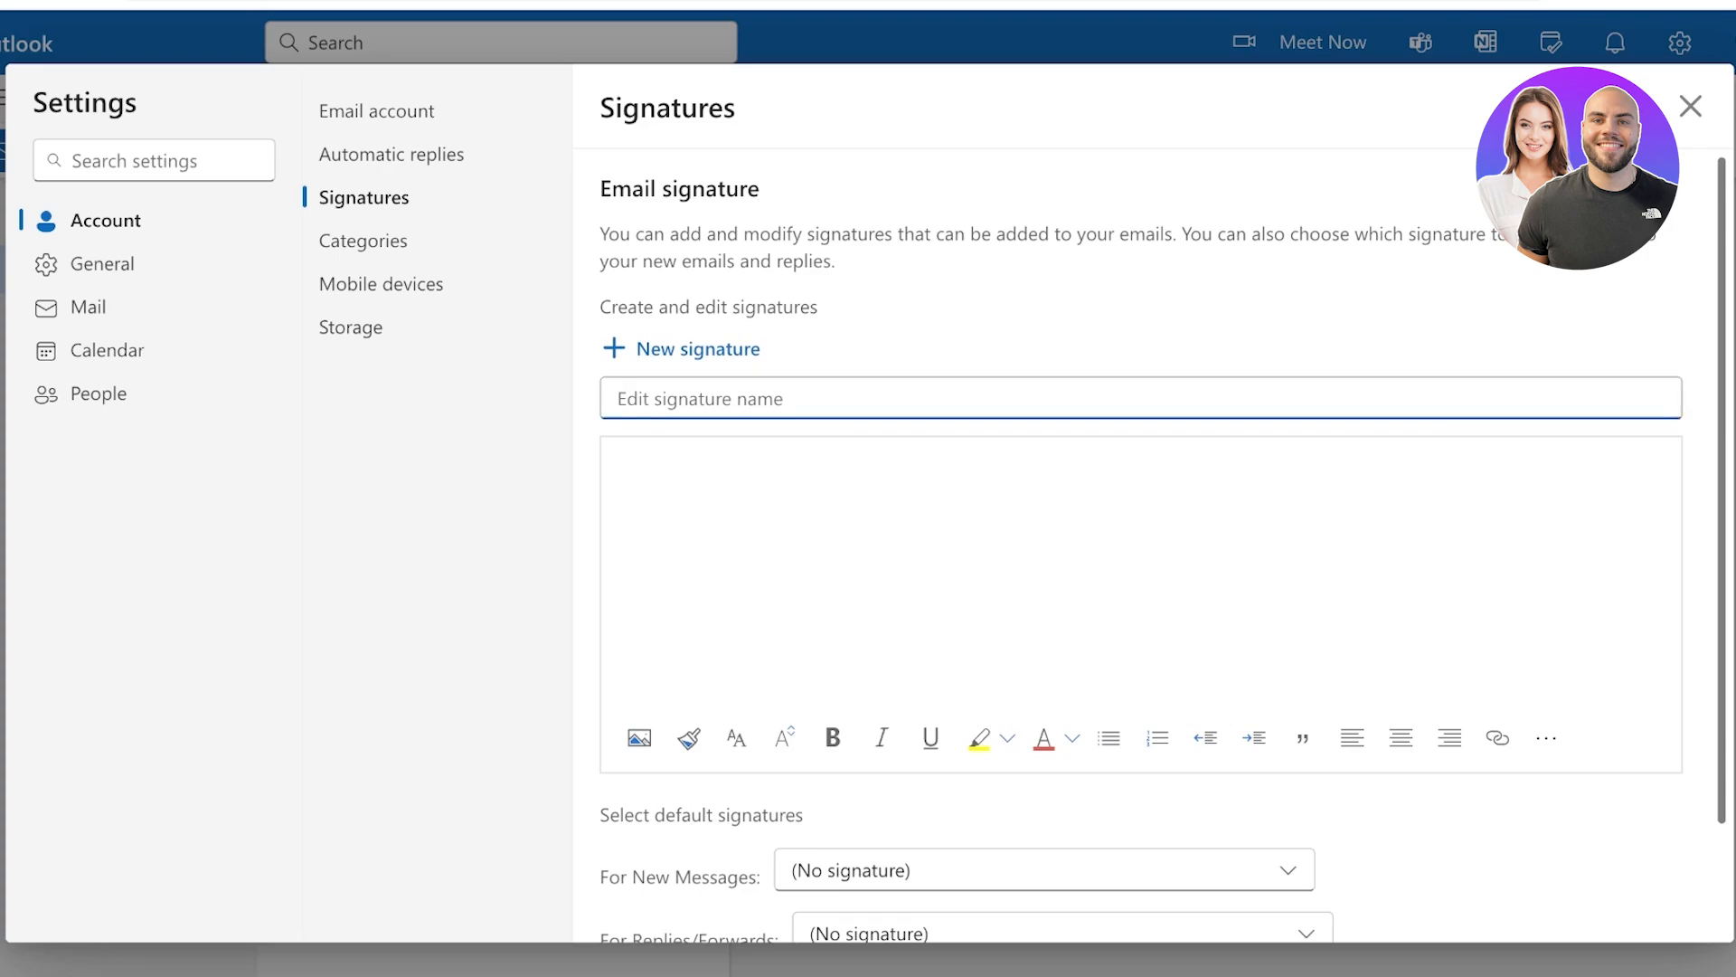
{"action": "left_click", "coordinate": [616, 464]}
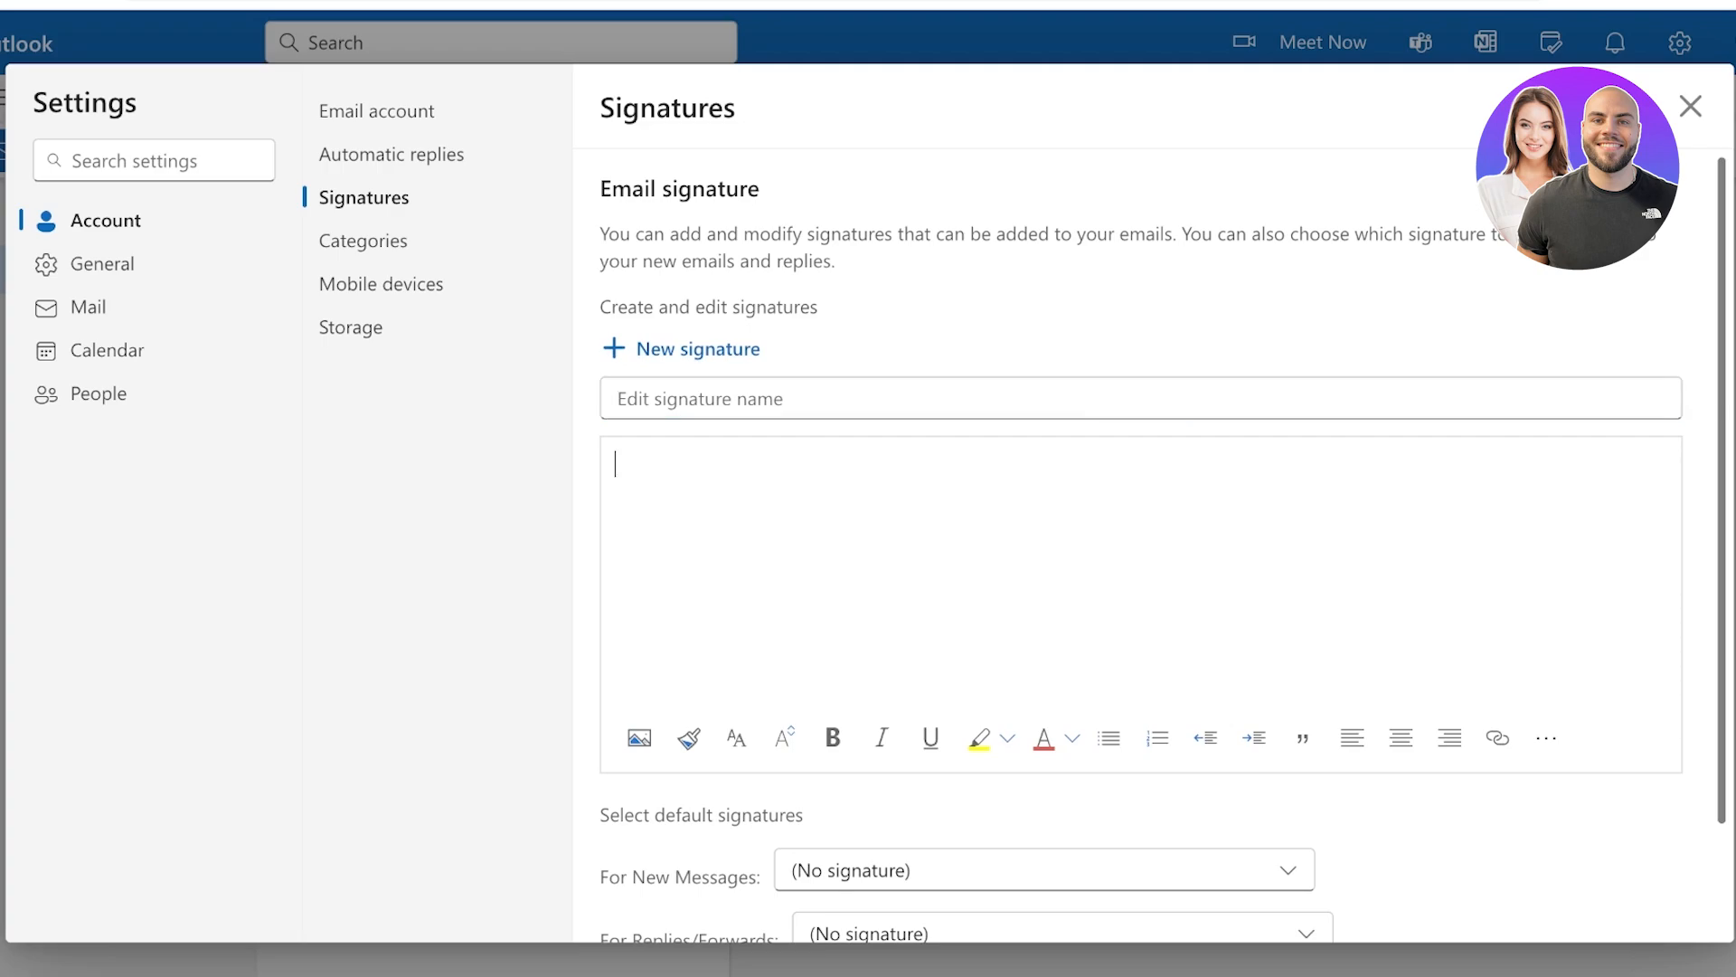
{"action": "left_click", "coordinate": [700, 399]}
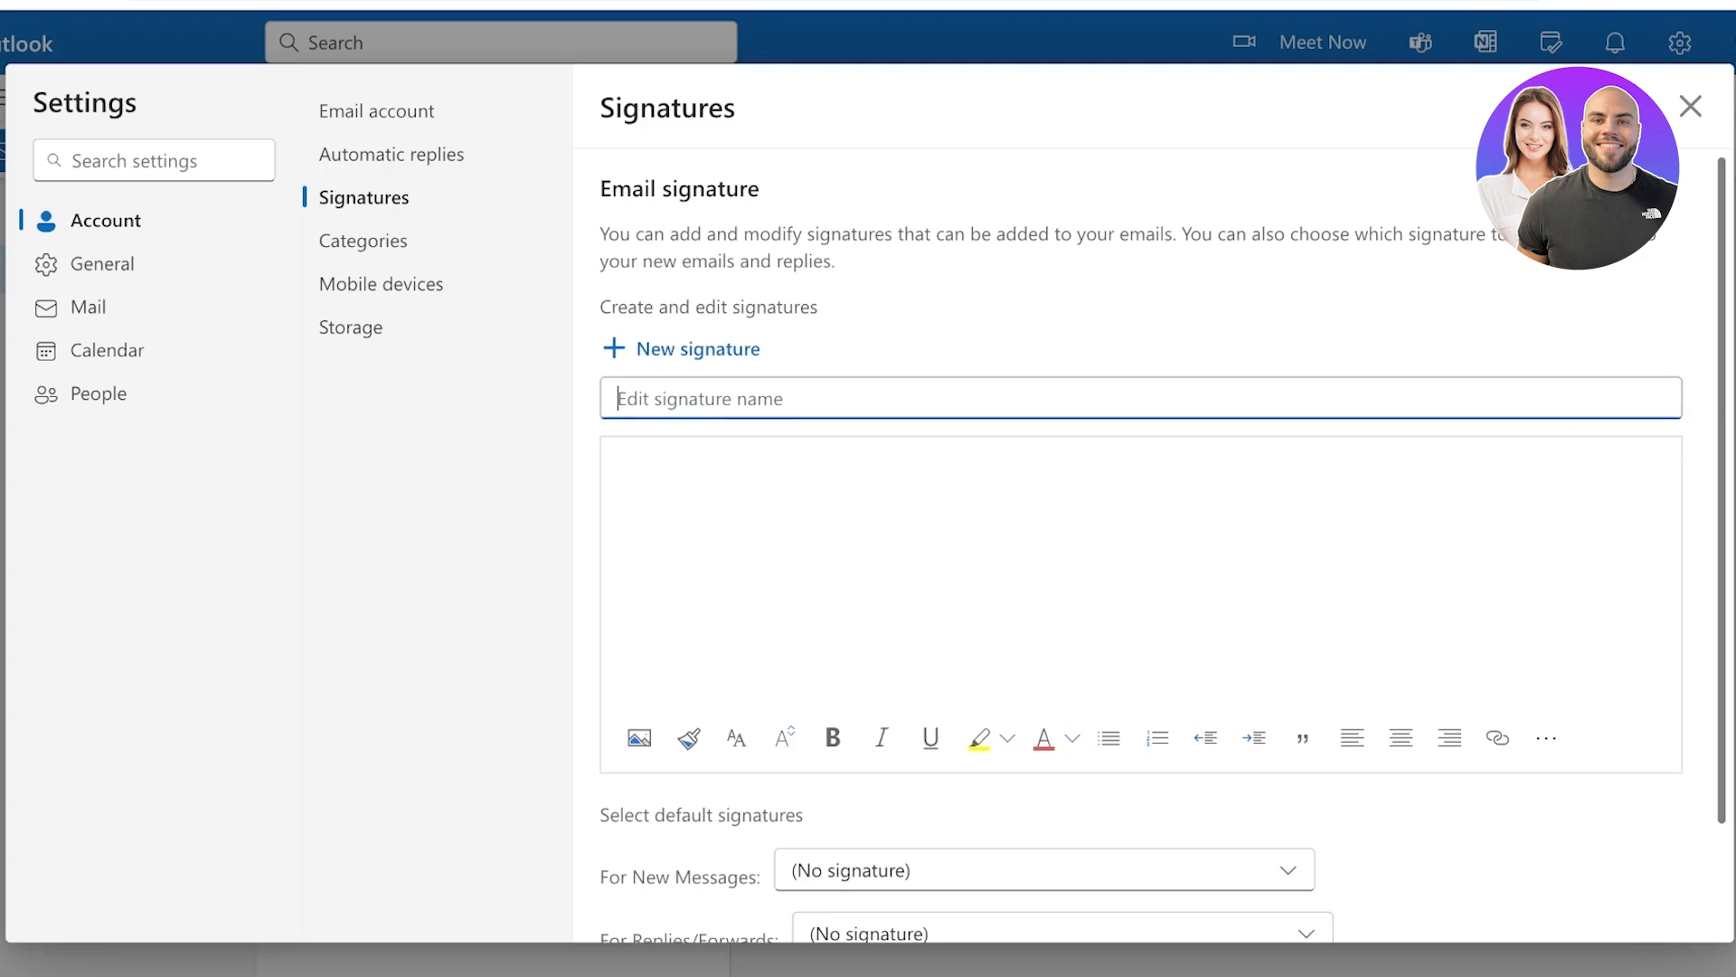
{"action": "type", "text": "Sta"}
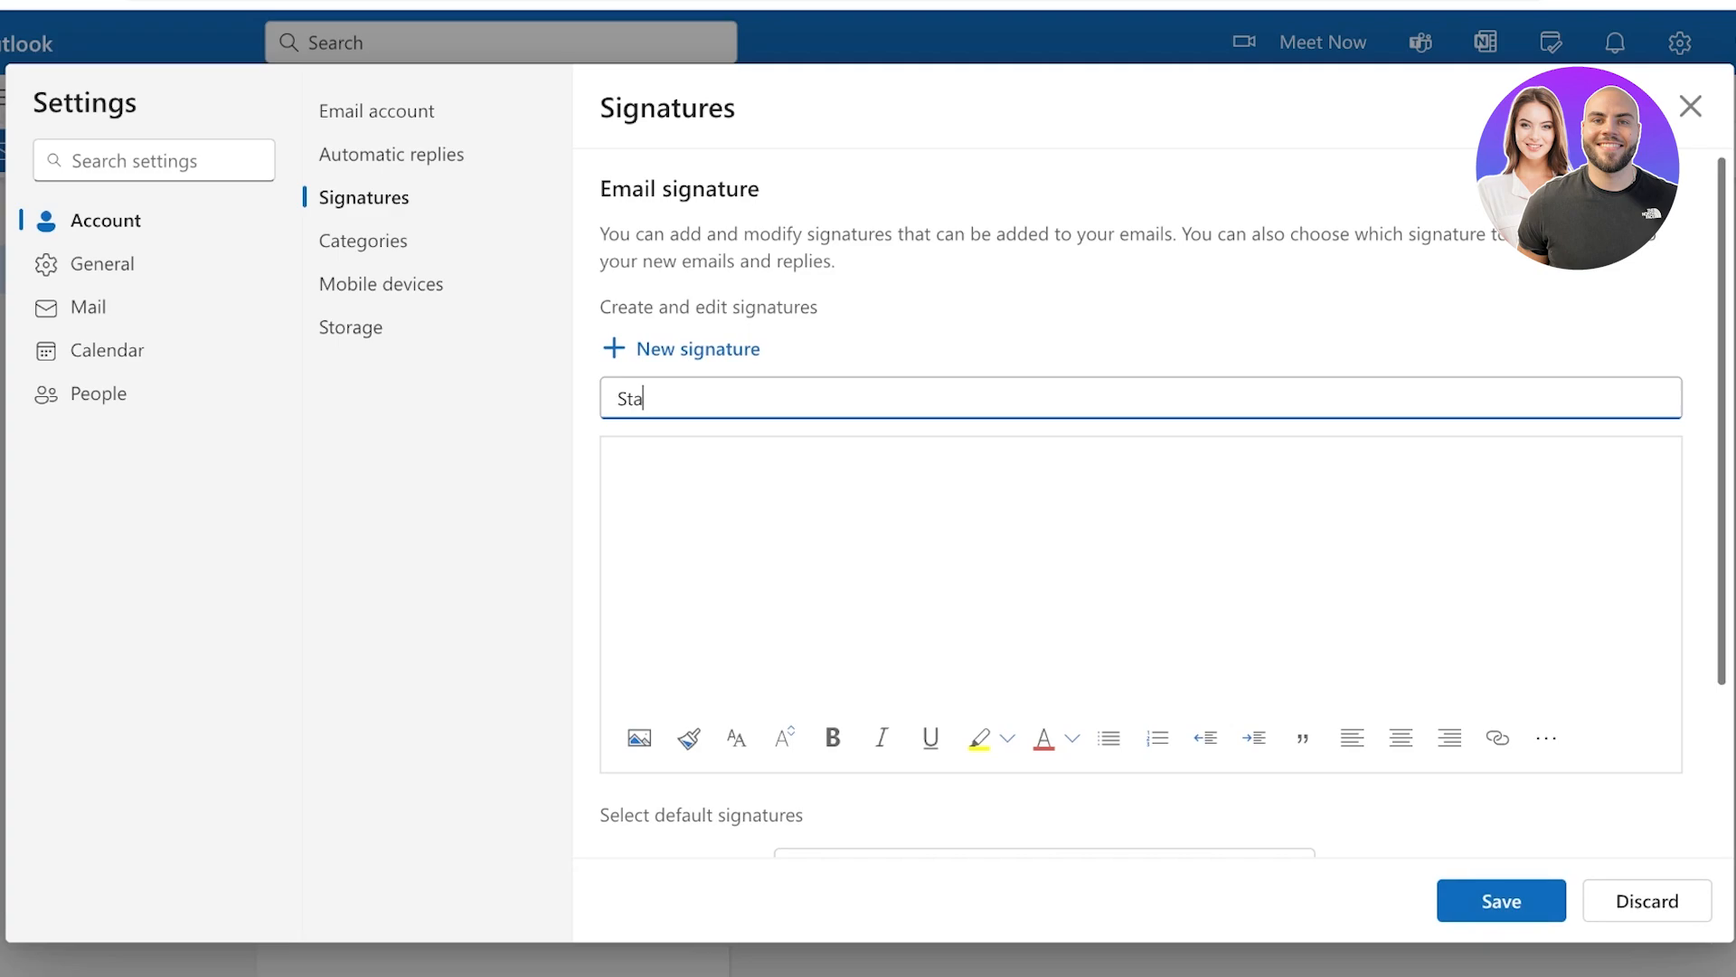
{"action": "type", "text": "ndard Sig"}
{"action": "left_click", "coordinate": [616, 464]}
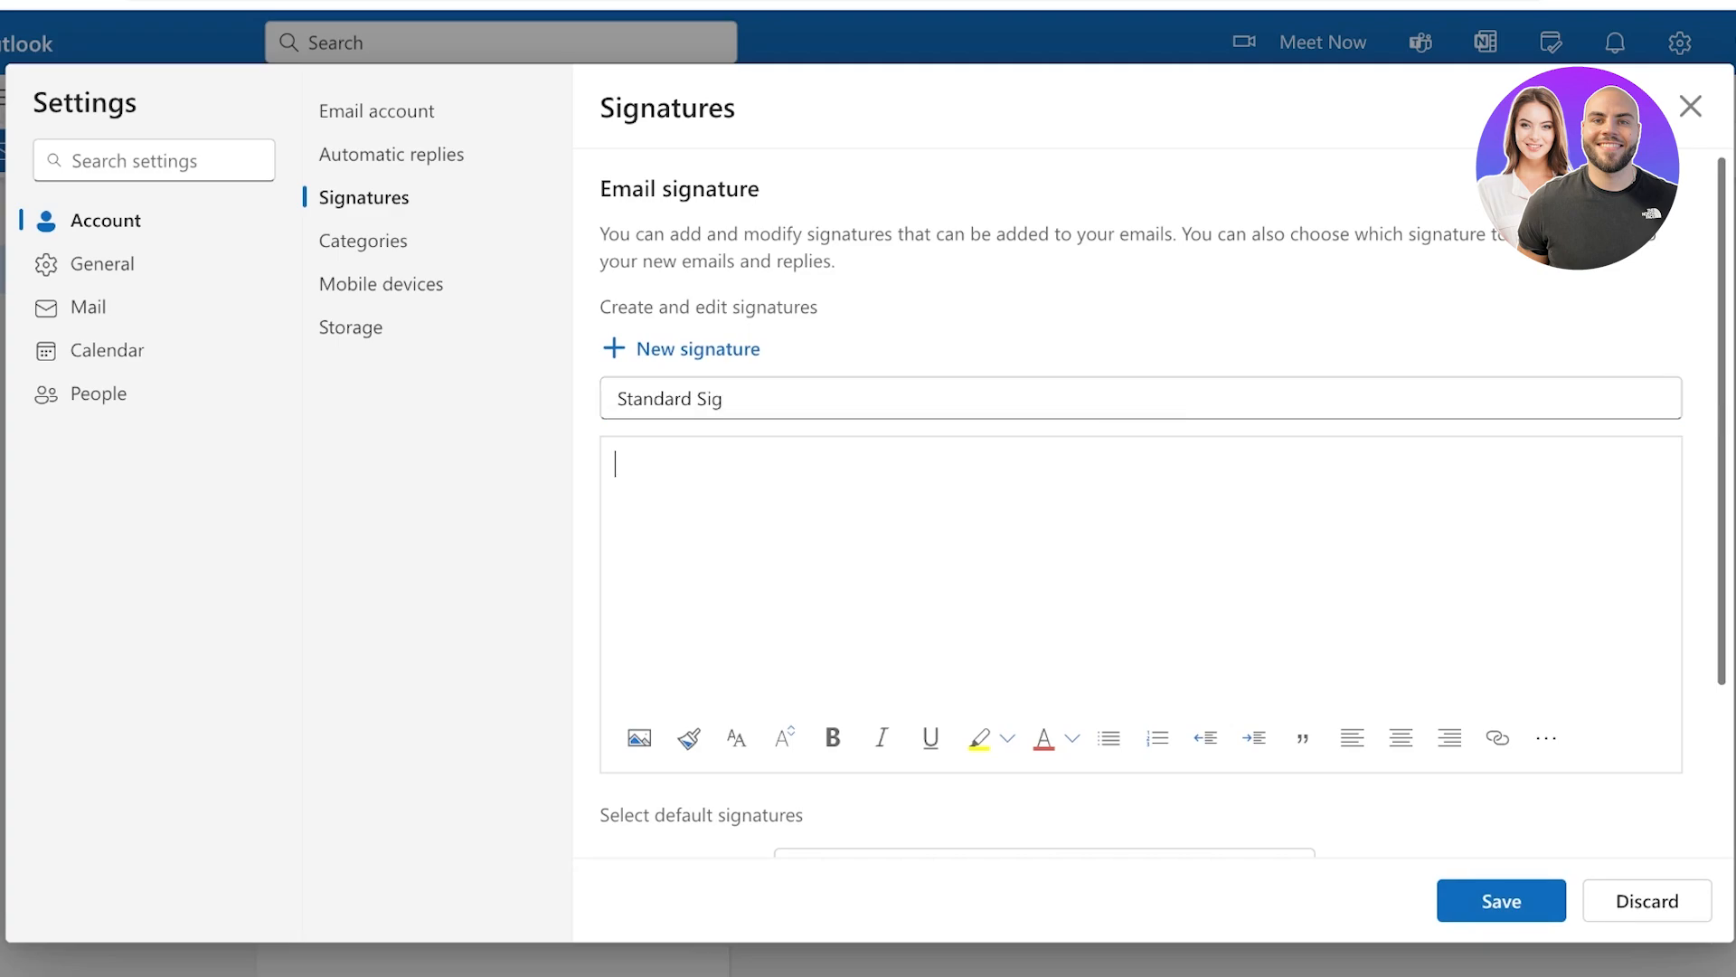
Bold the name, then add 'University of Youtube' and the user's email address below it
{"action": "key", "text": "Return"}
{"action": "scroll", "coordinate": [1164, 507], "scroll_direction": "down", "scroll_amount": 1}
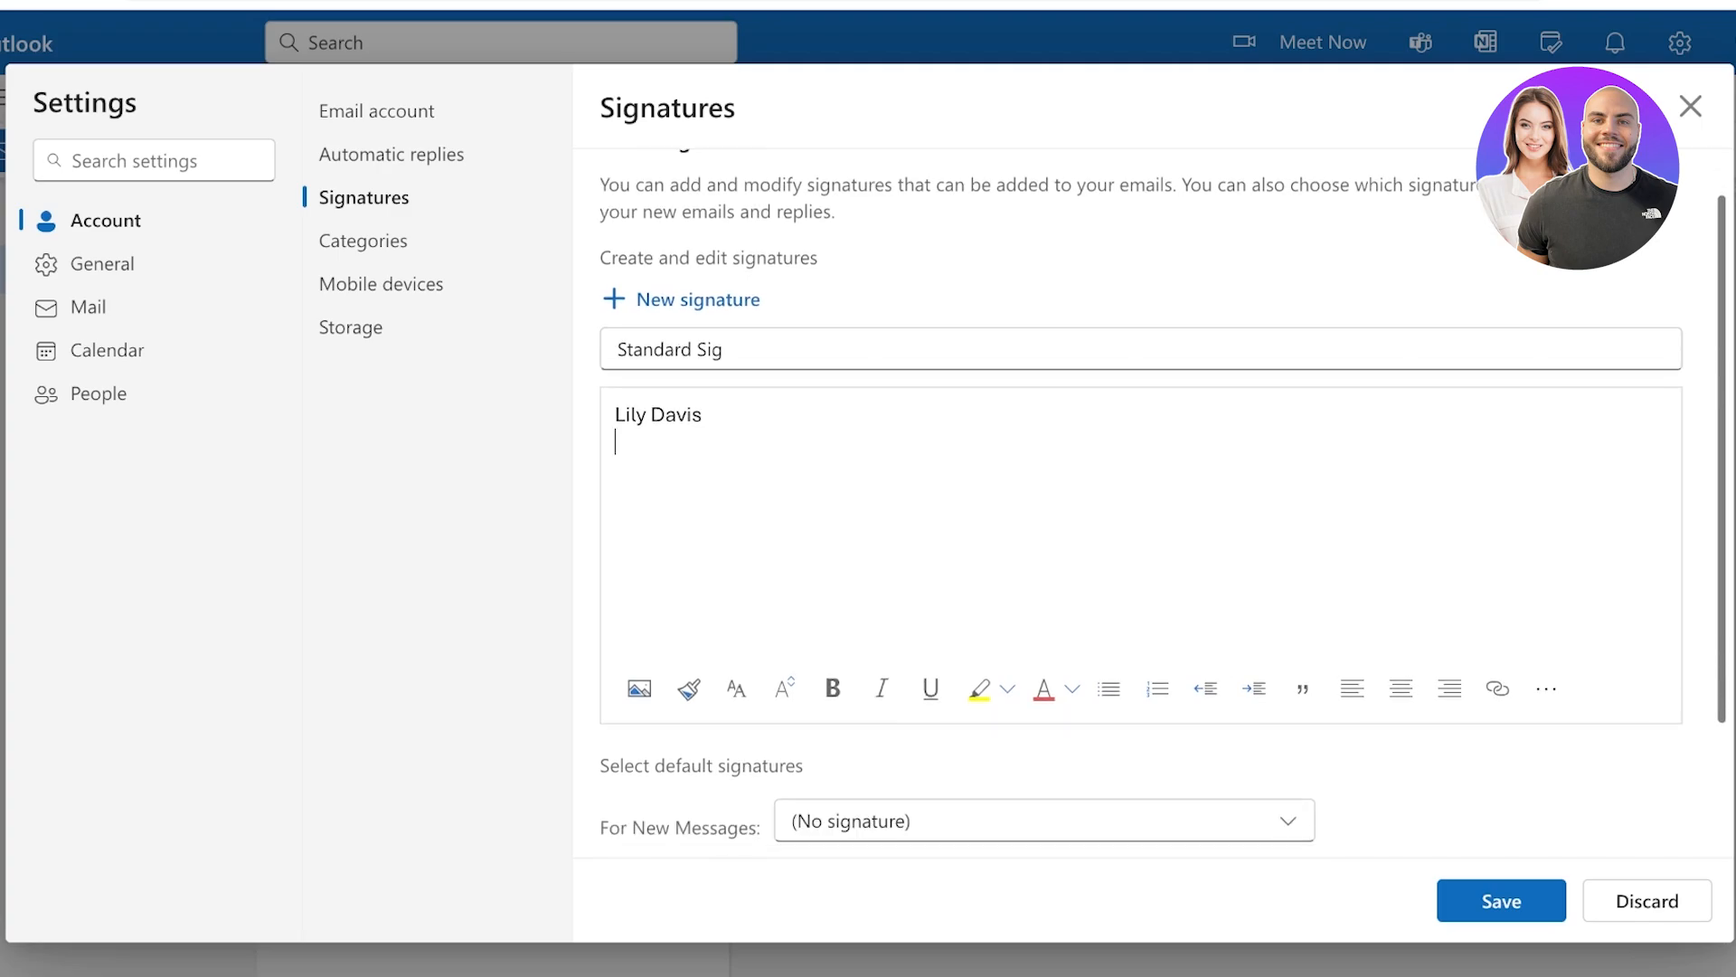
{"action": "left_click_drag", "start_coordinate": [703, 415], "coordinate": [615, 415]}
{"action": "left_click", "coordinate": [832, 688]}
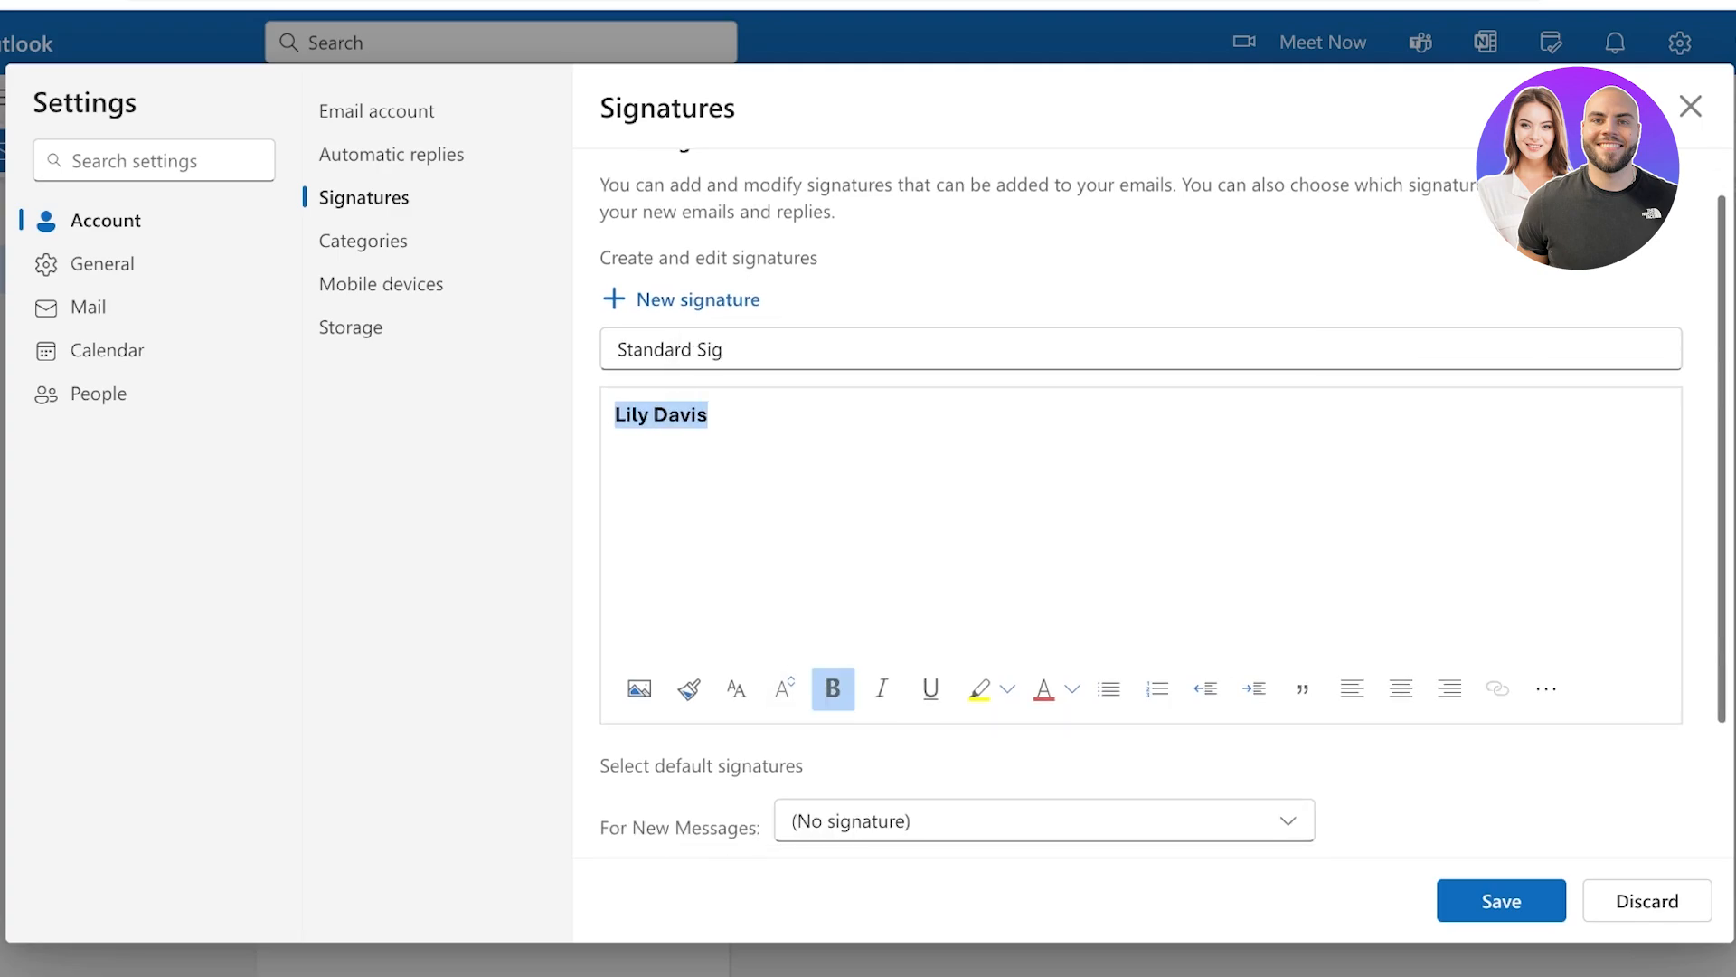
{"action": "left_click", "coordinate": [617, 442]}
{"action": "type", "text": "UNI"}
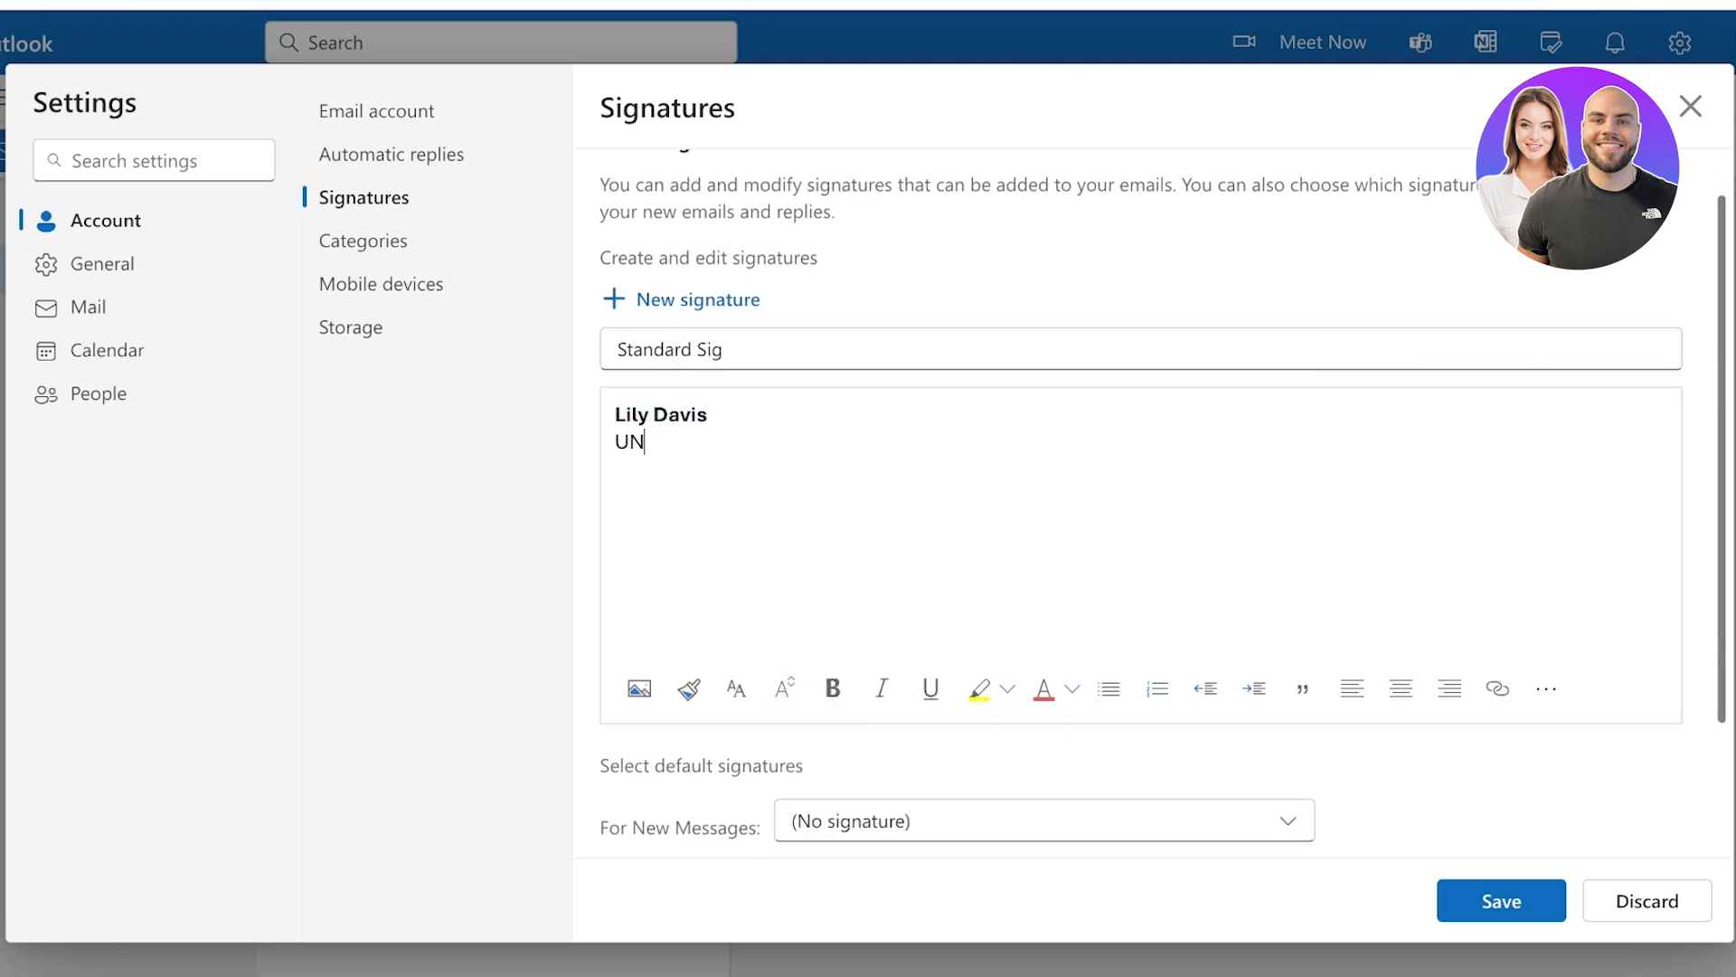
{"action": "key", "text": "BackSpace"}
{"action": "key", "text": "BackSpace"}
{"action": "type", "text": "niversity of Youtube"}
{"action": "key", "text": "Return"}
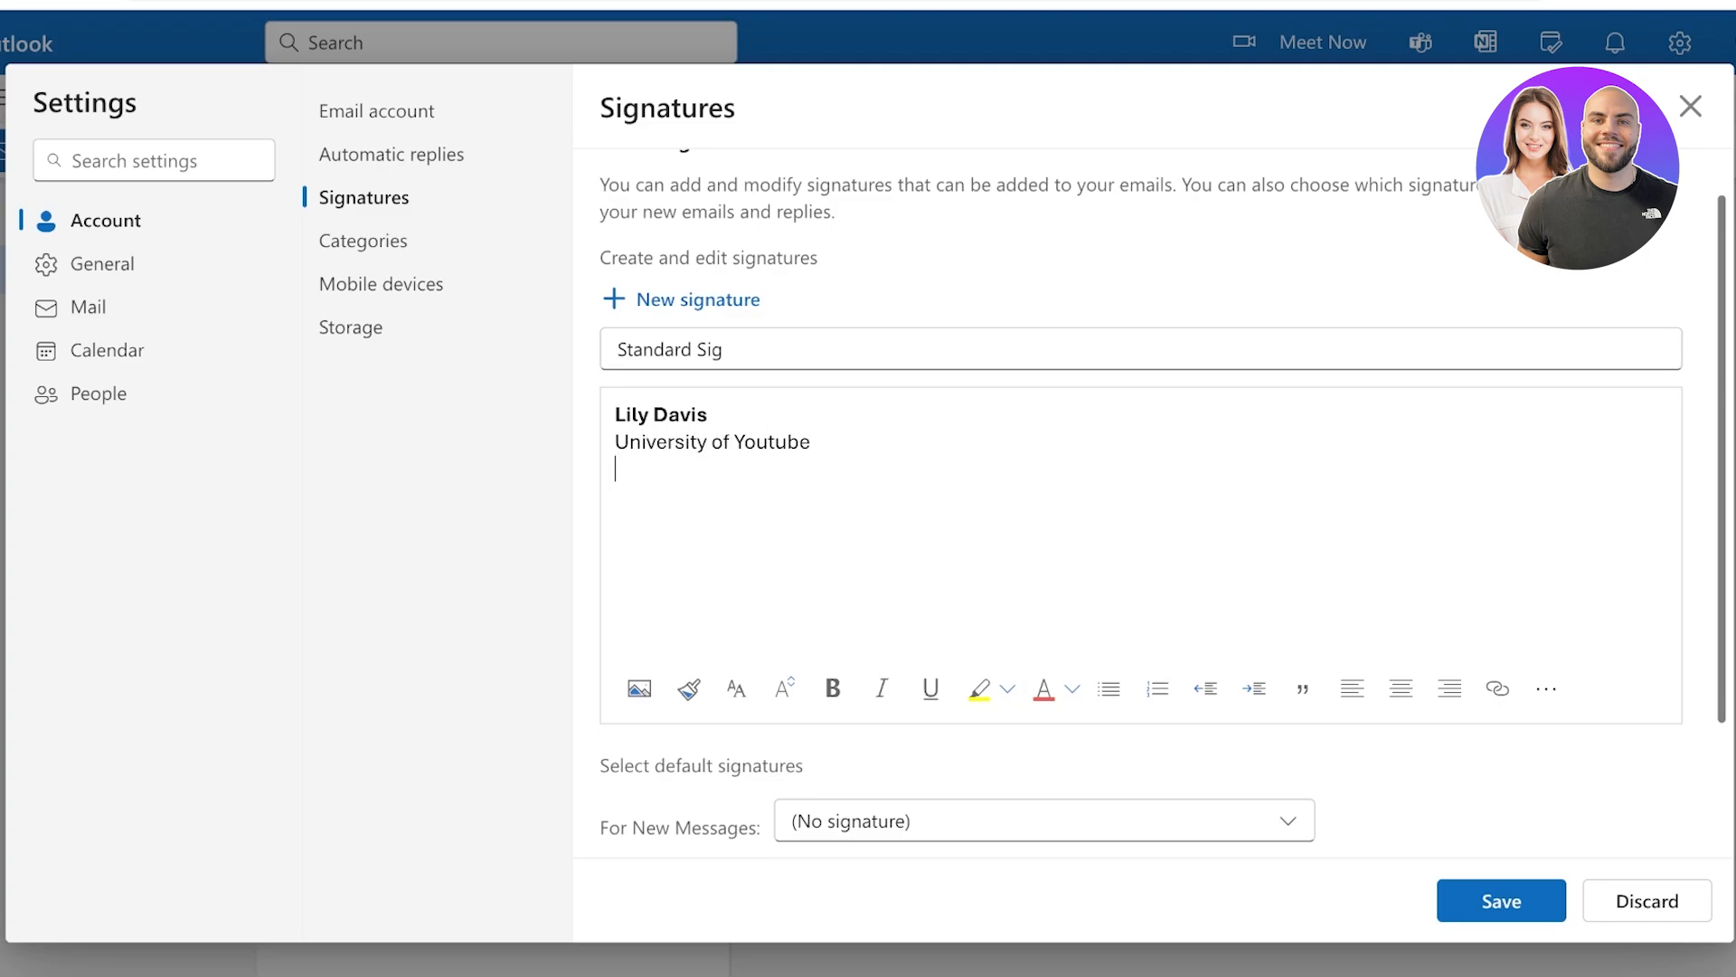
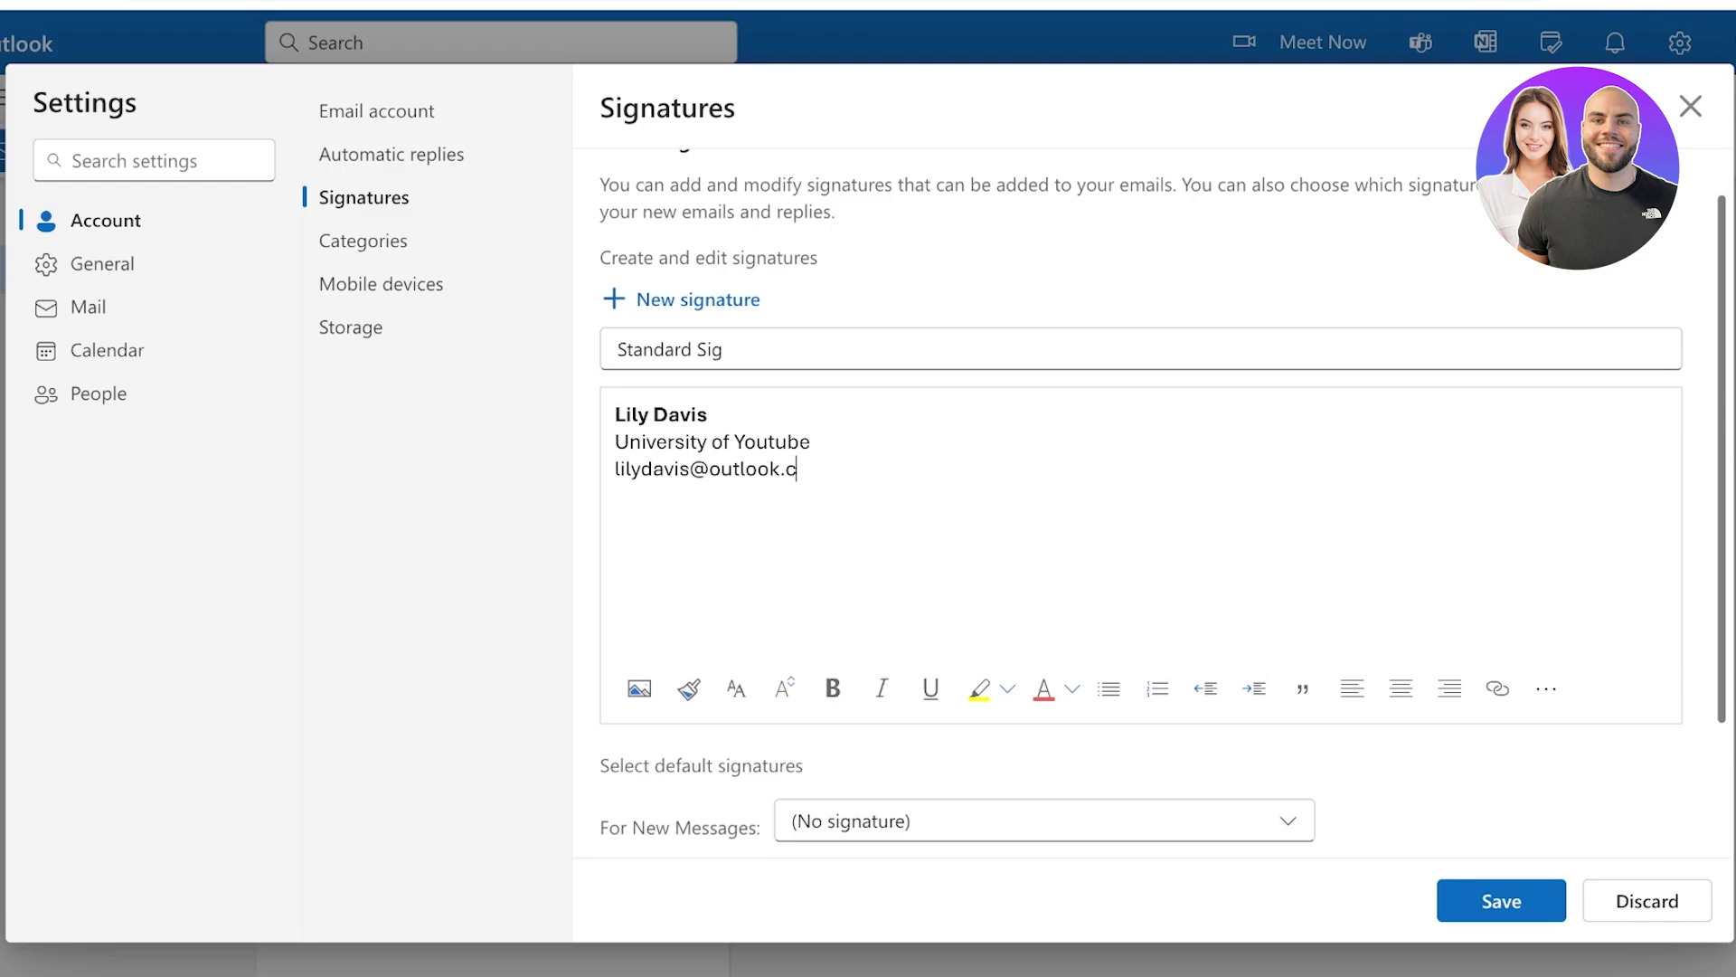
{"action": "key", "text": "ctrl+a"}
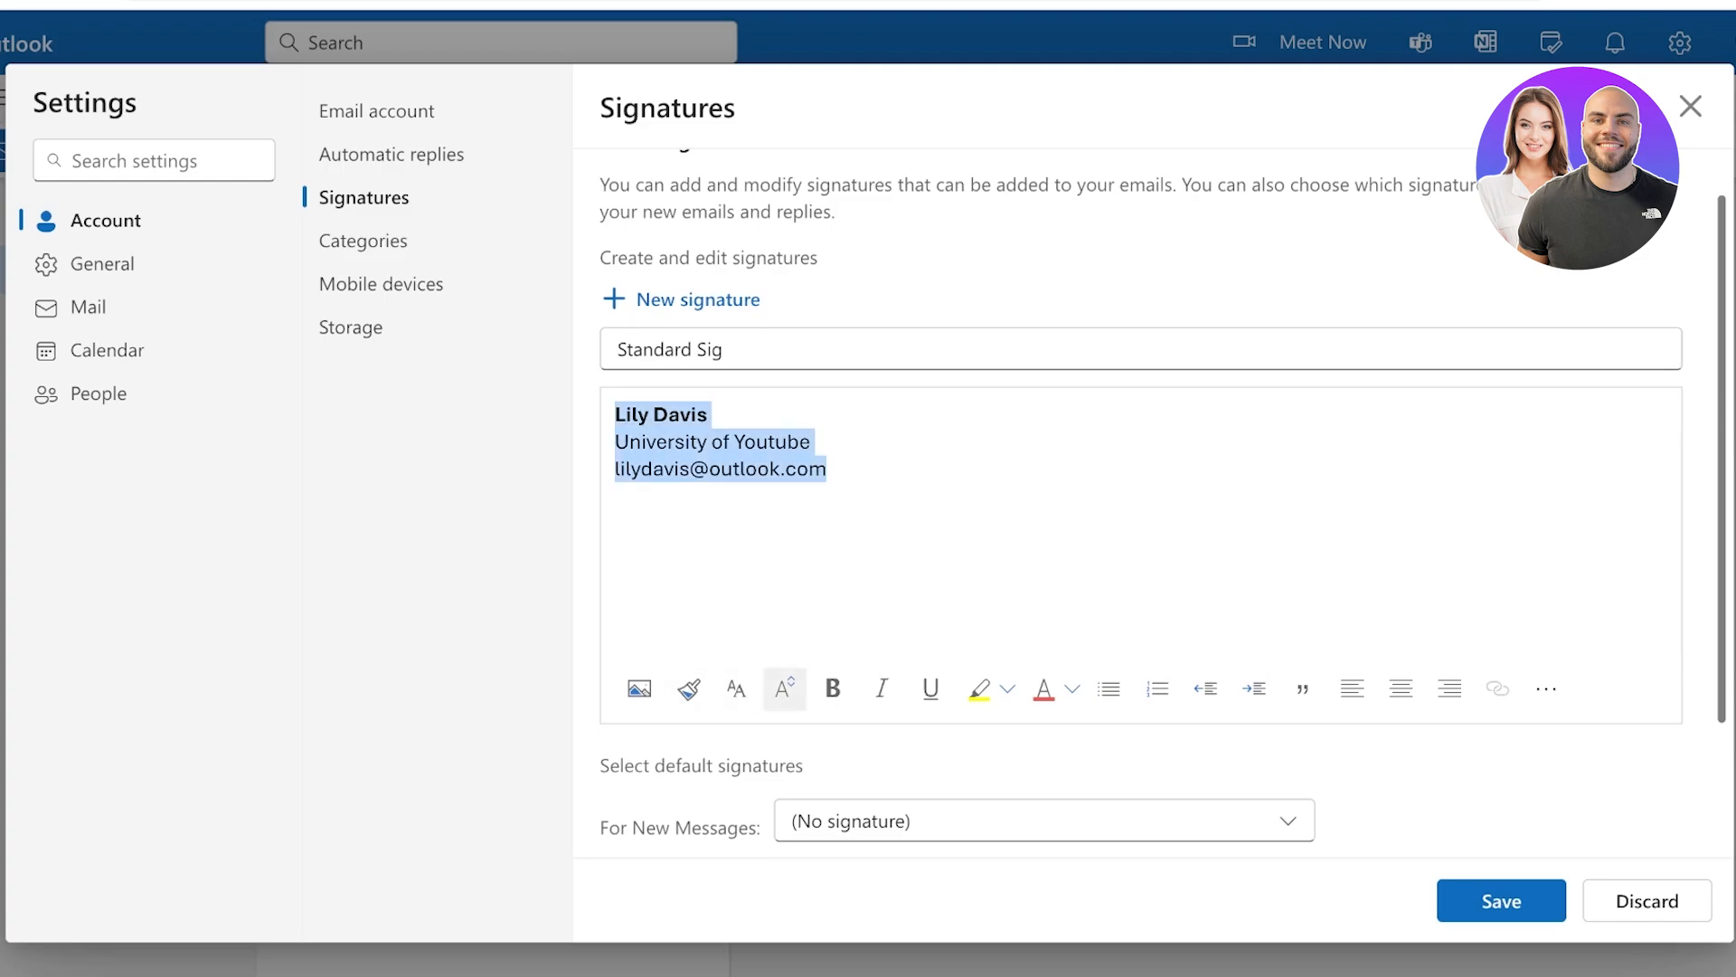
Set the selected signature text to the Nyala font
{"action": "left_click", "coordinate": [736, 688]}
{"action": "scroll", "coordinate": [814, 452], "scroll_direction": "down", "scroll_amount": 1}
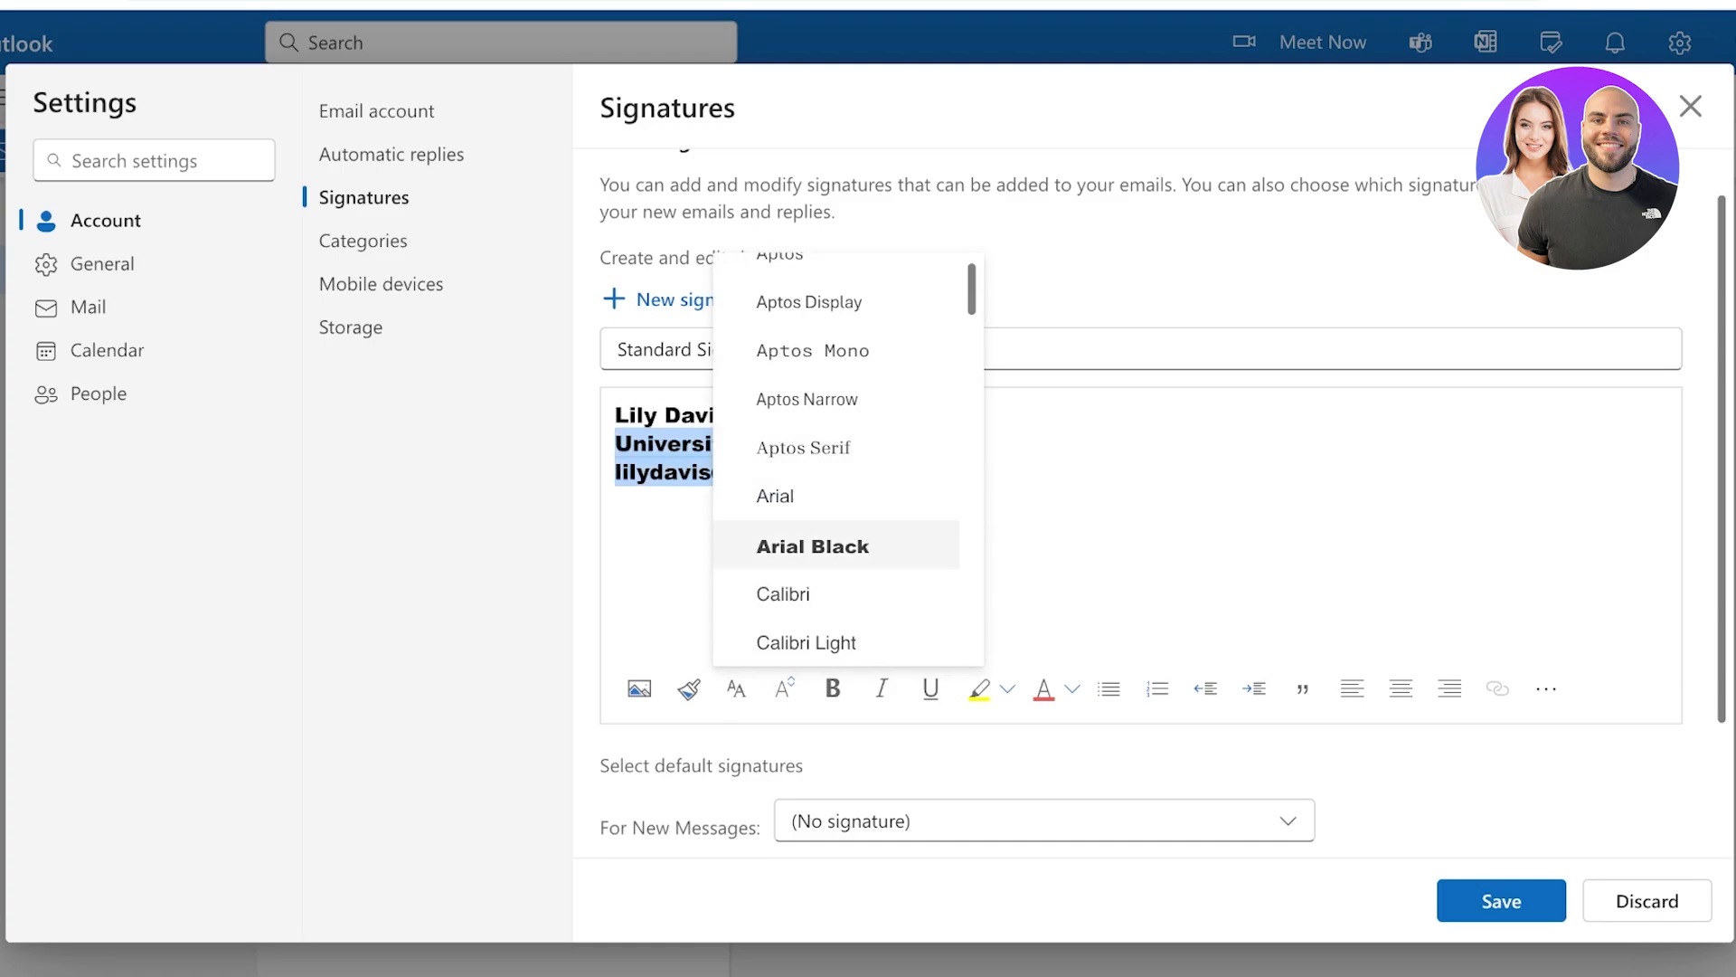
{"action": "left_click", "coordinate": [783, 593]}
{"action": "left_click", "coordinate": [736, 688]}
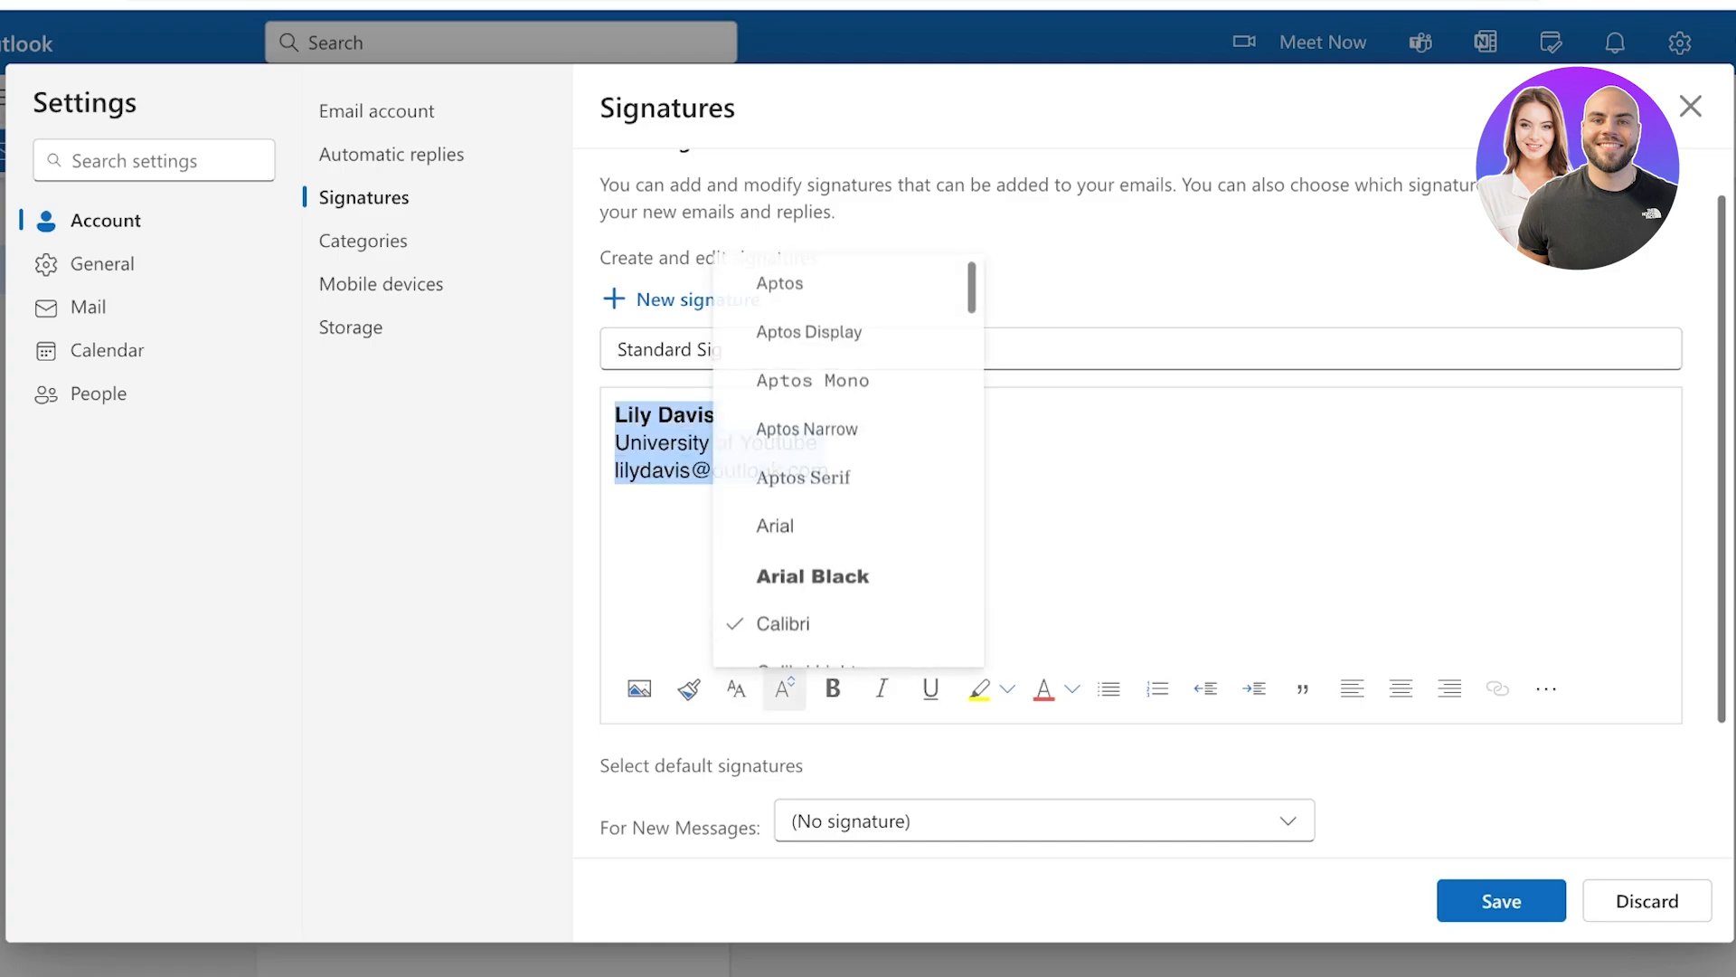
{"action": "scroll", "coordinate": [848, 543], "scroll_direction": "down", "scroll_amount": 5}
{"action": "scroll", "coordinate": [848, 436], "scroll_direction": "up", "scroll_amount": 8}
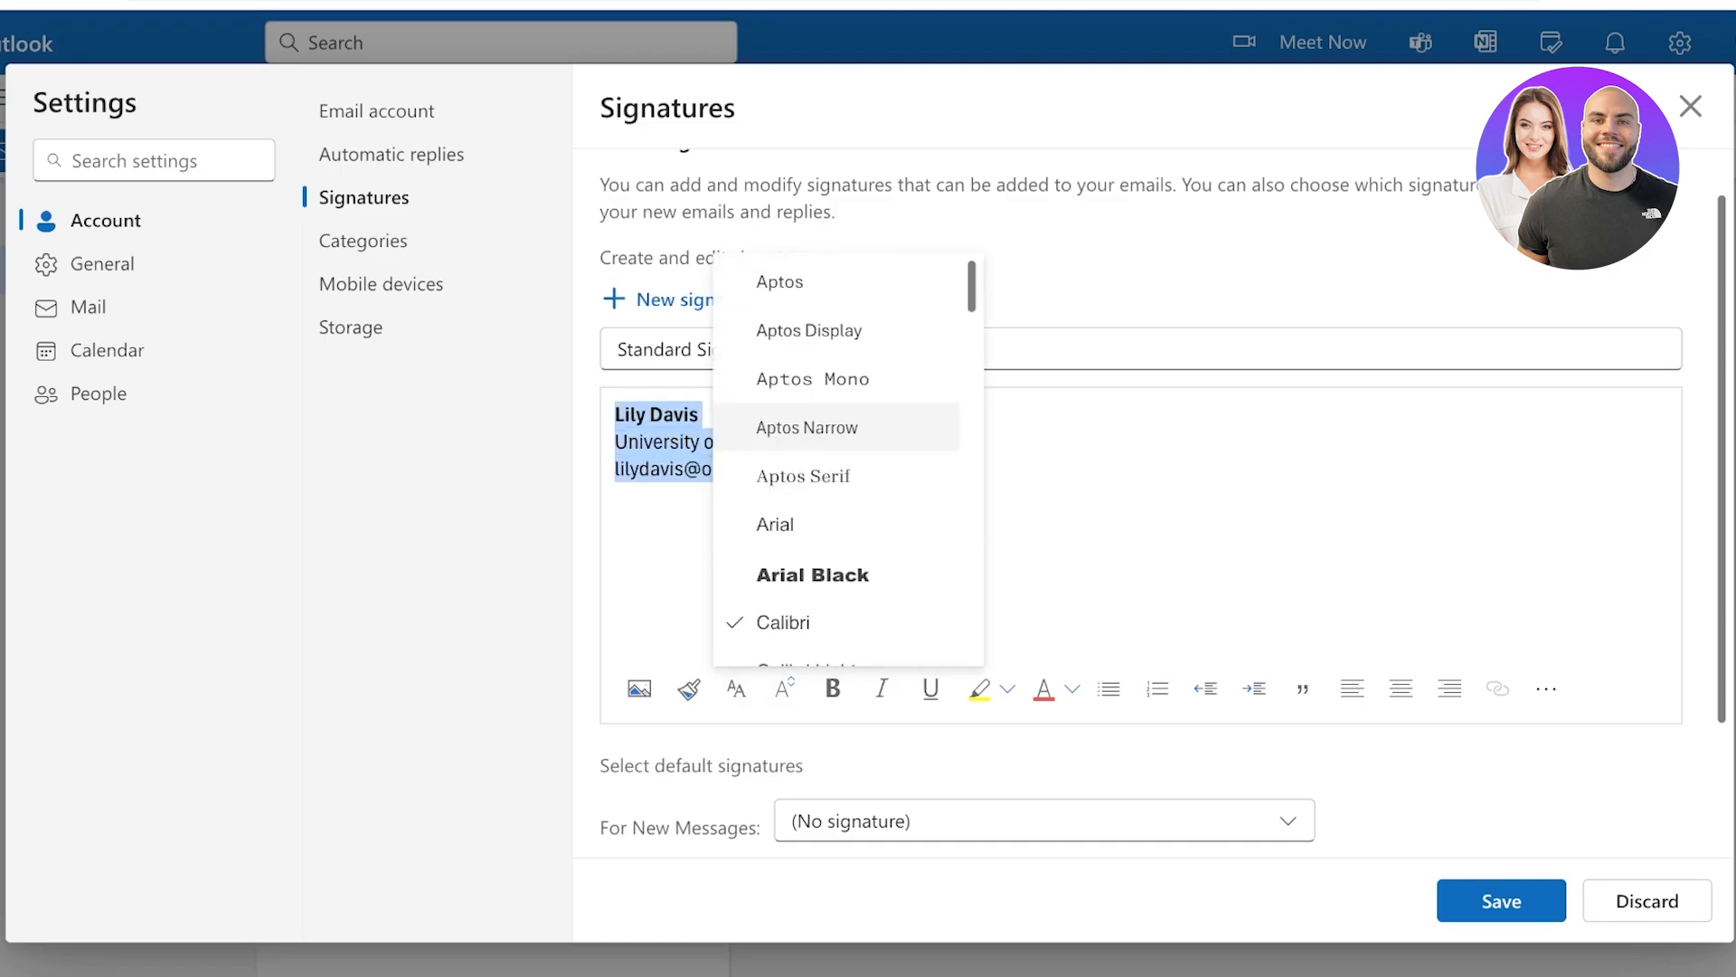
{"action": "scroll", "coordinate": [849, 435], "scroll_direction": "down", "scroll_amount": 20}
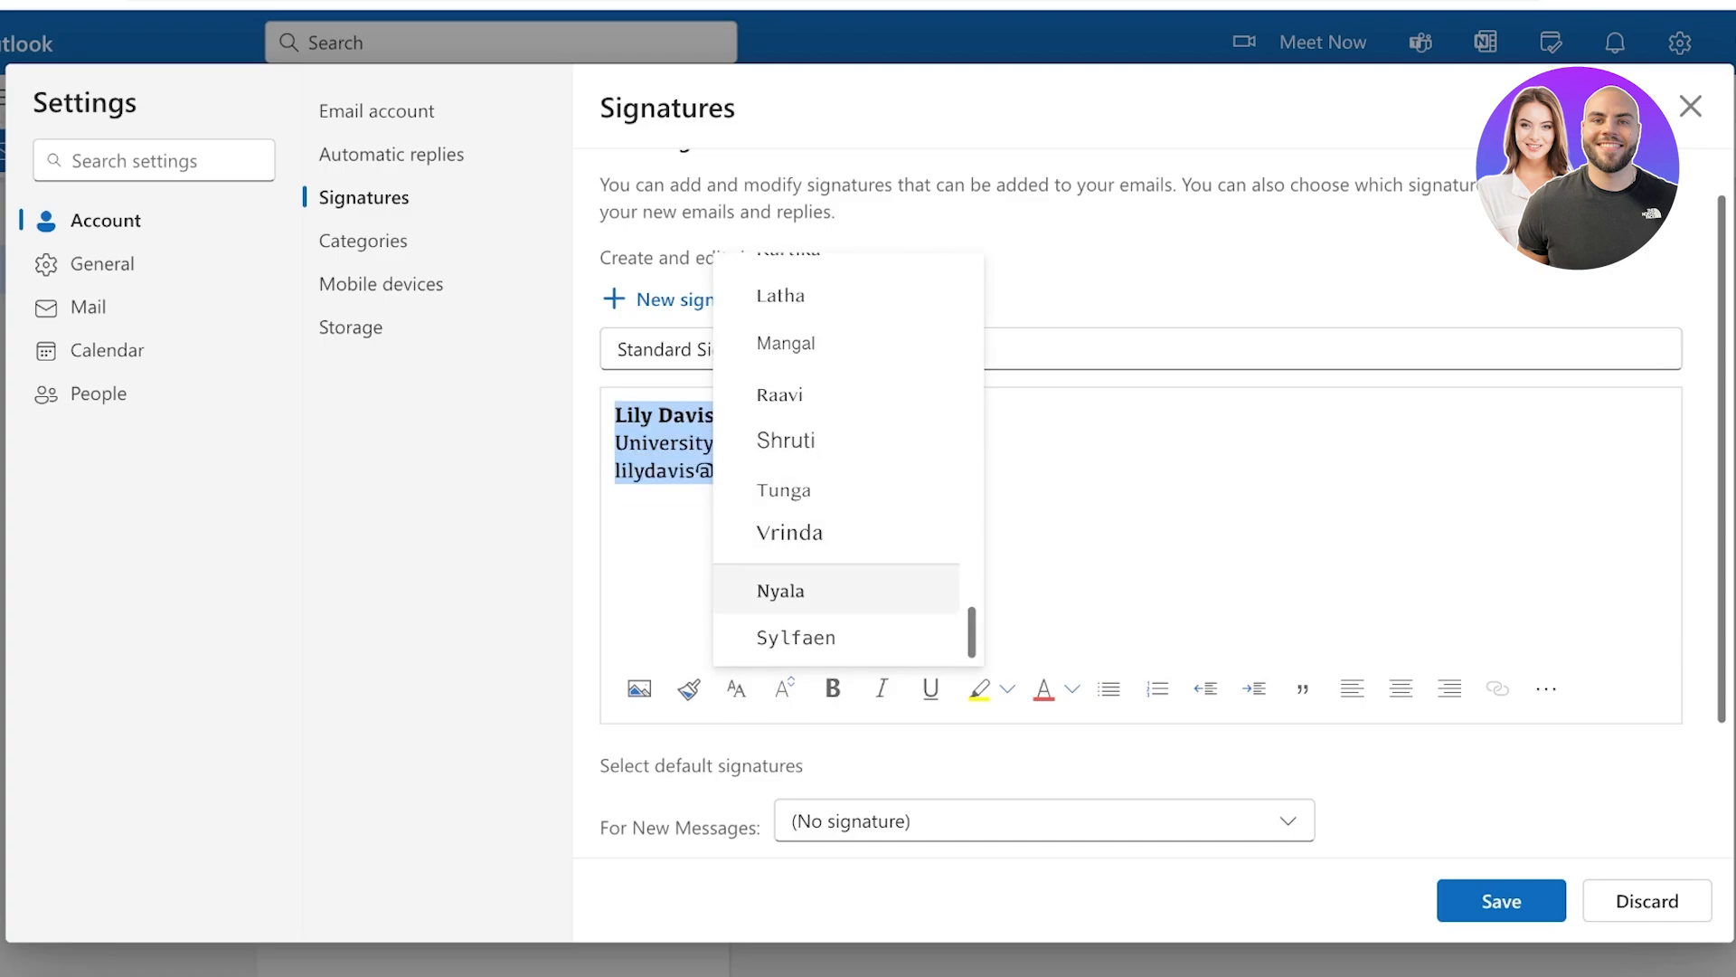
{"action": "left_click", "coordinate": [814, 590]}
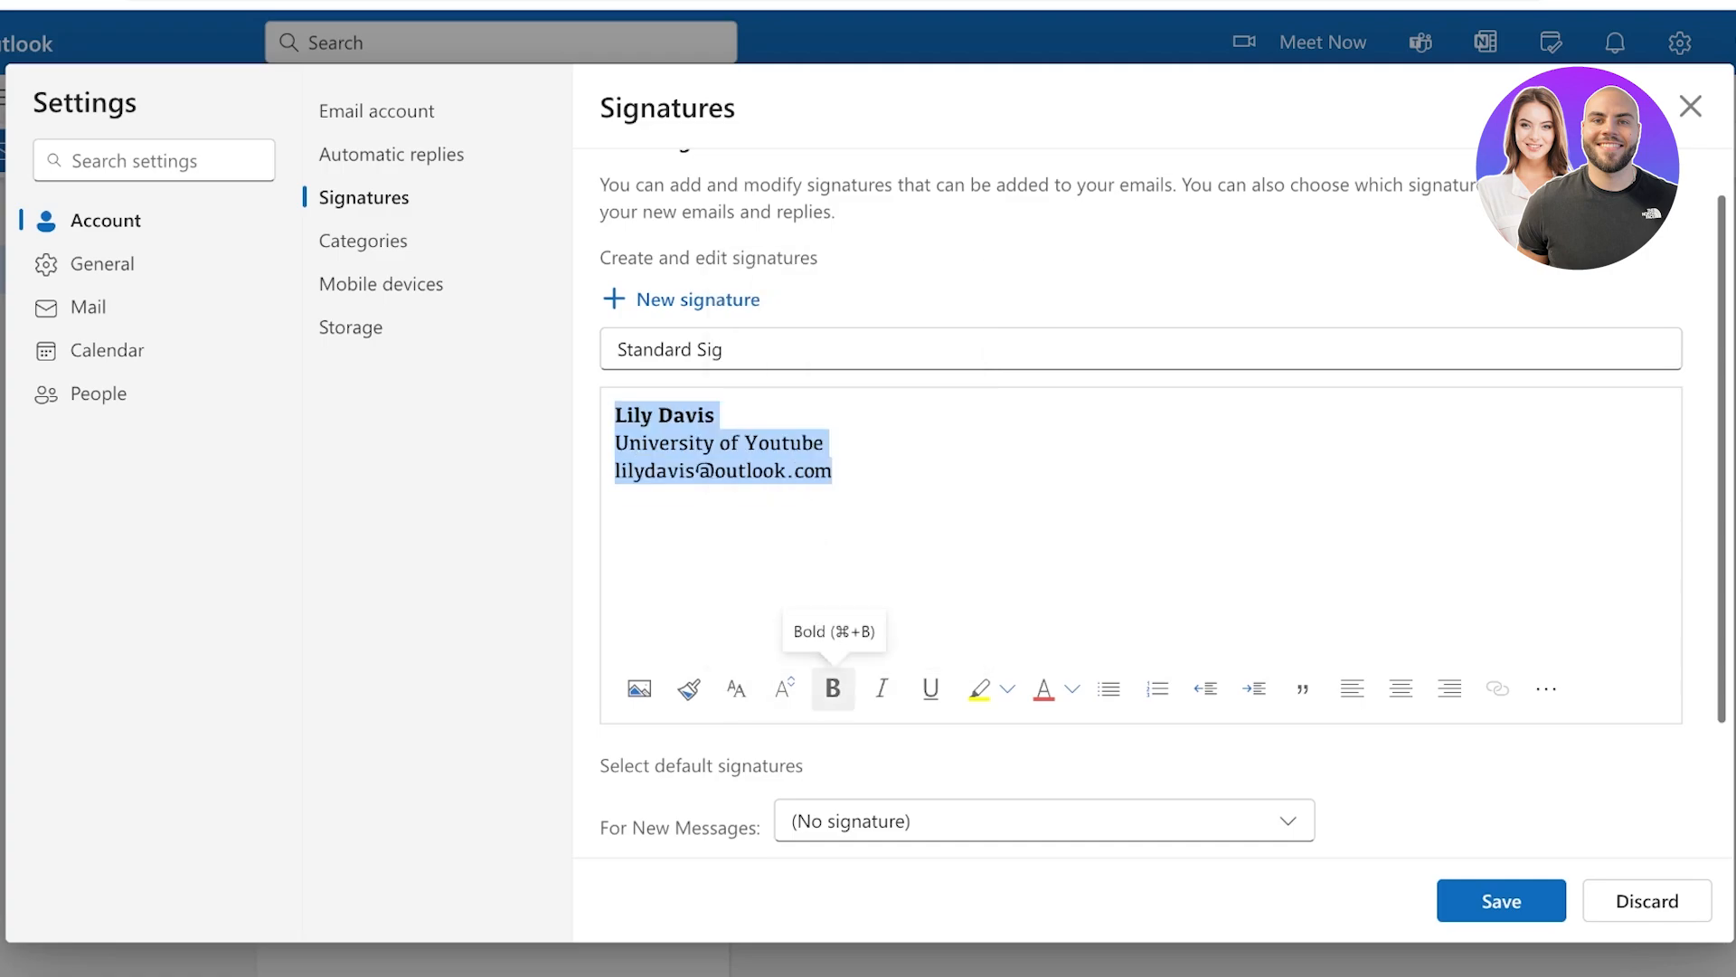
{"action": "left_click", "coordinate": [833, 688]}
{"action": "left_click", "coordinate": [833, 688]}
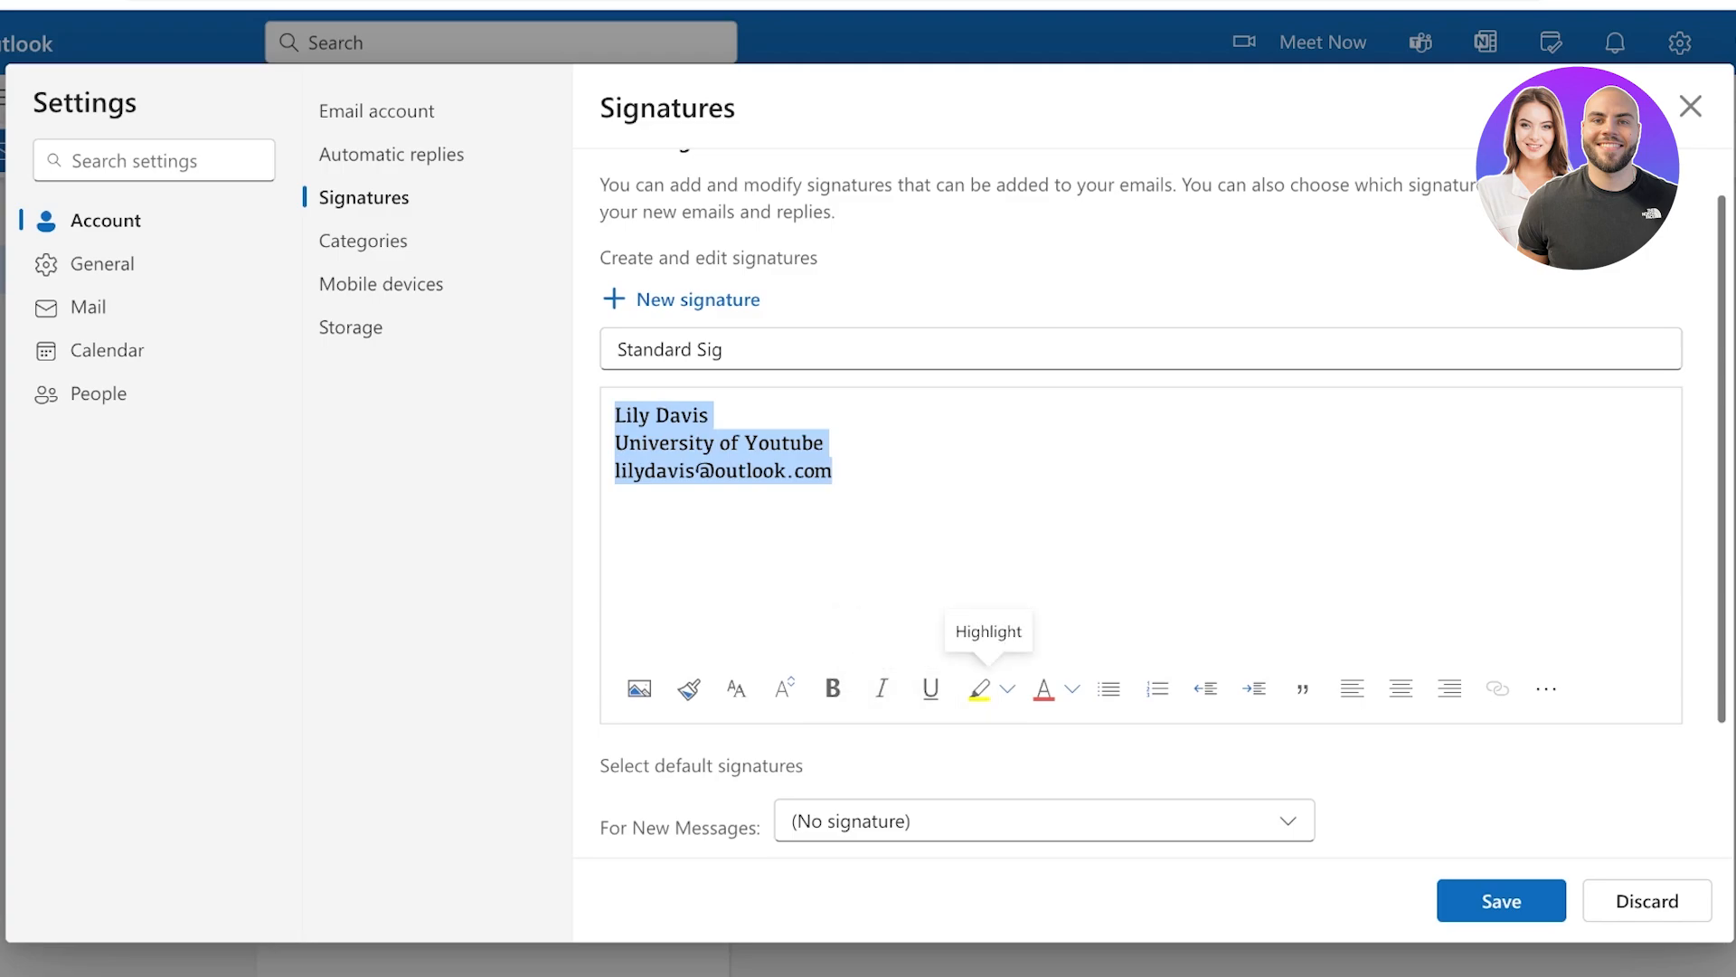
Make the signature text black, indent it one level, and align it left
{"action": "left_click", "coordinate": [1044, 688]}
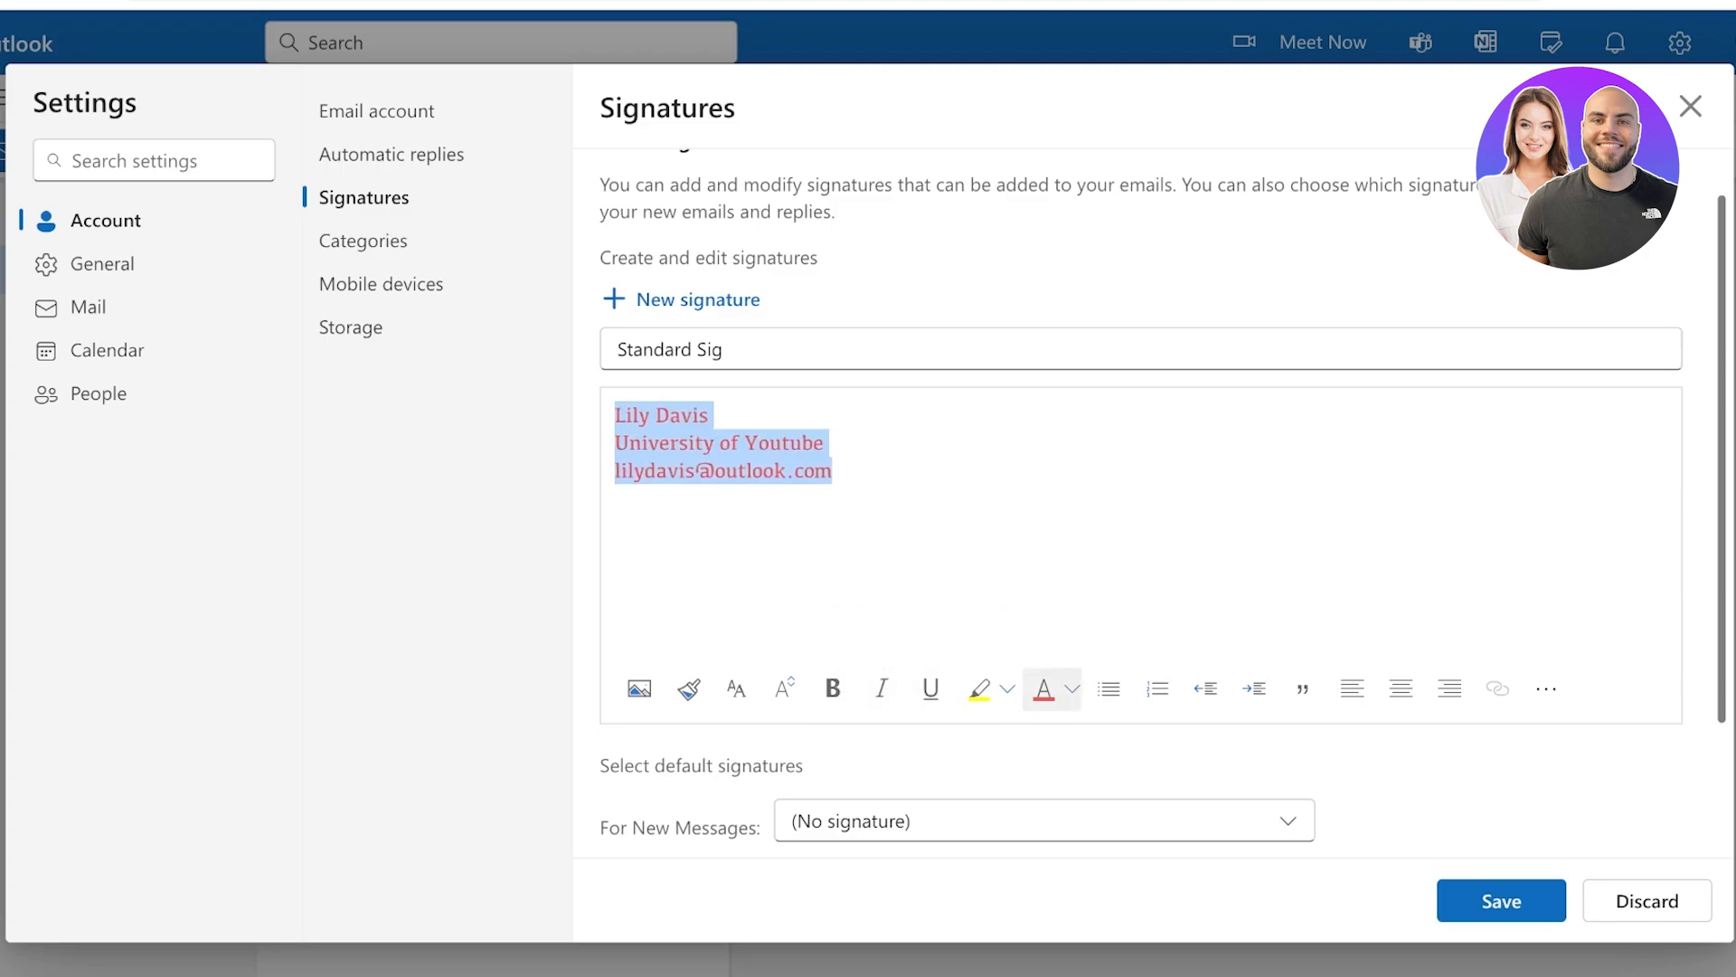
{"action": "left_click", "coordinate": [1072, 688]}
{"action": "left_click", "coordinate": [1270, 581]}
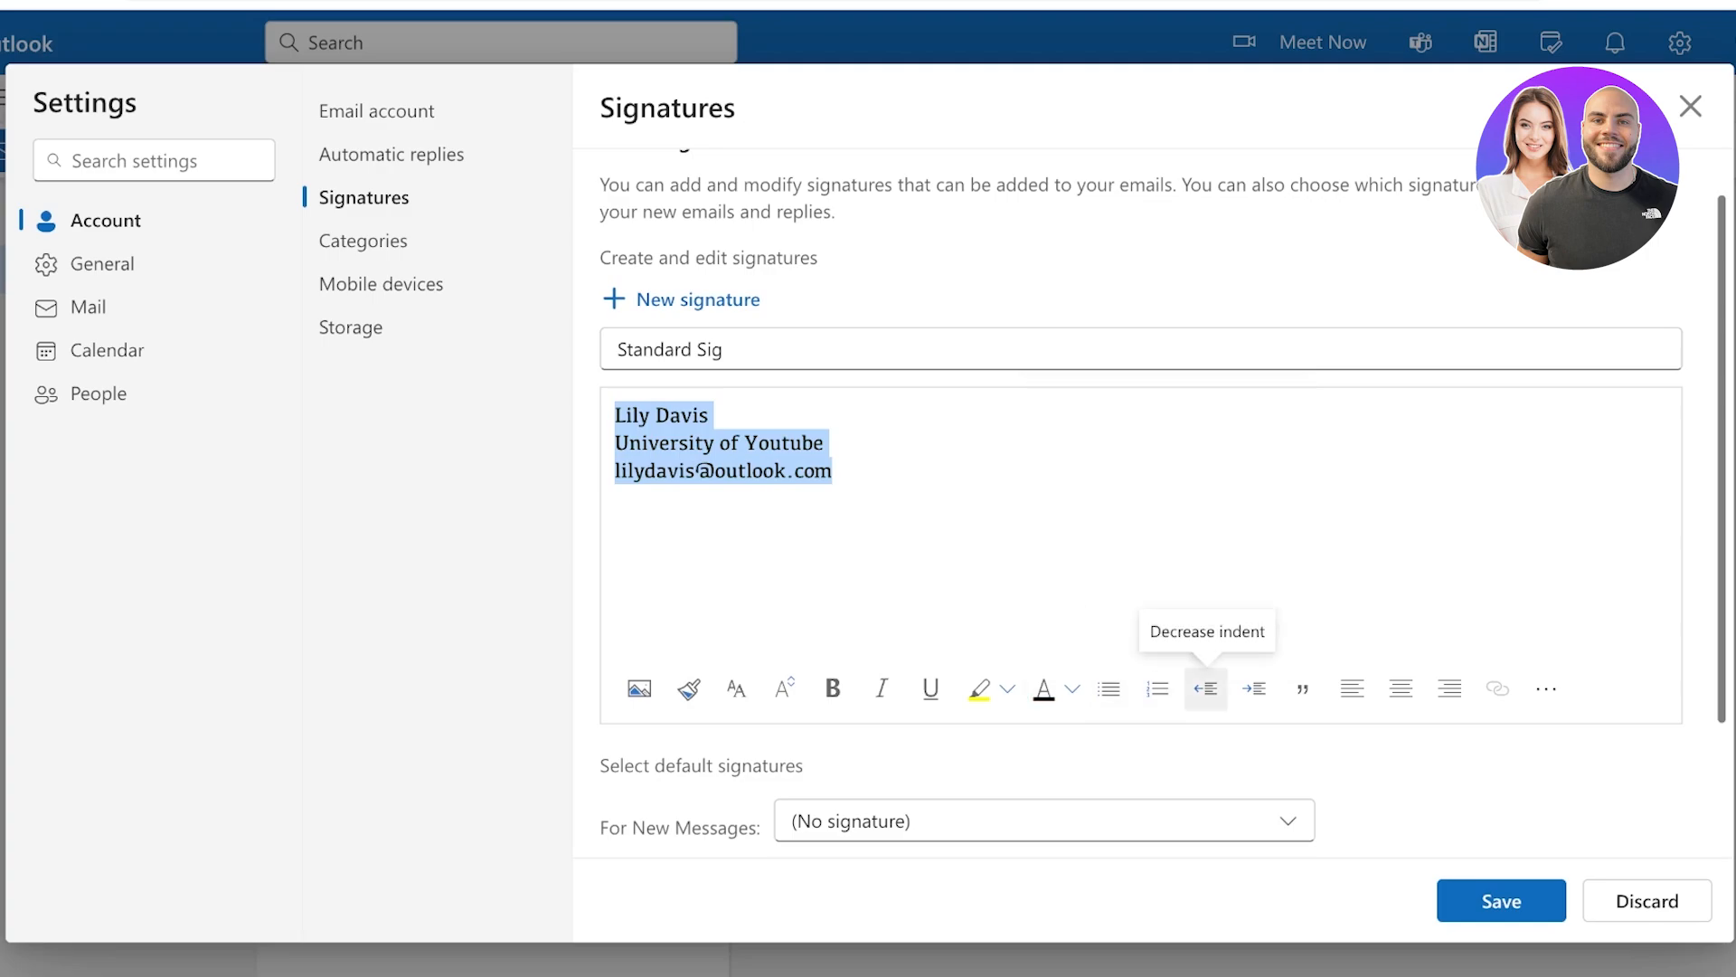
{"action": "left_click", "coordinate": [1254, 689]}
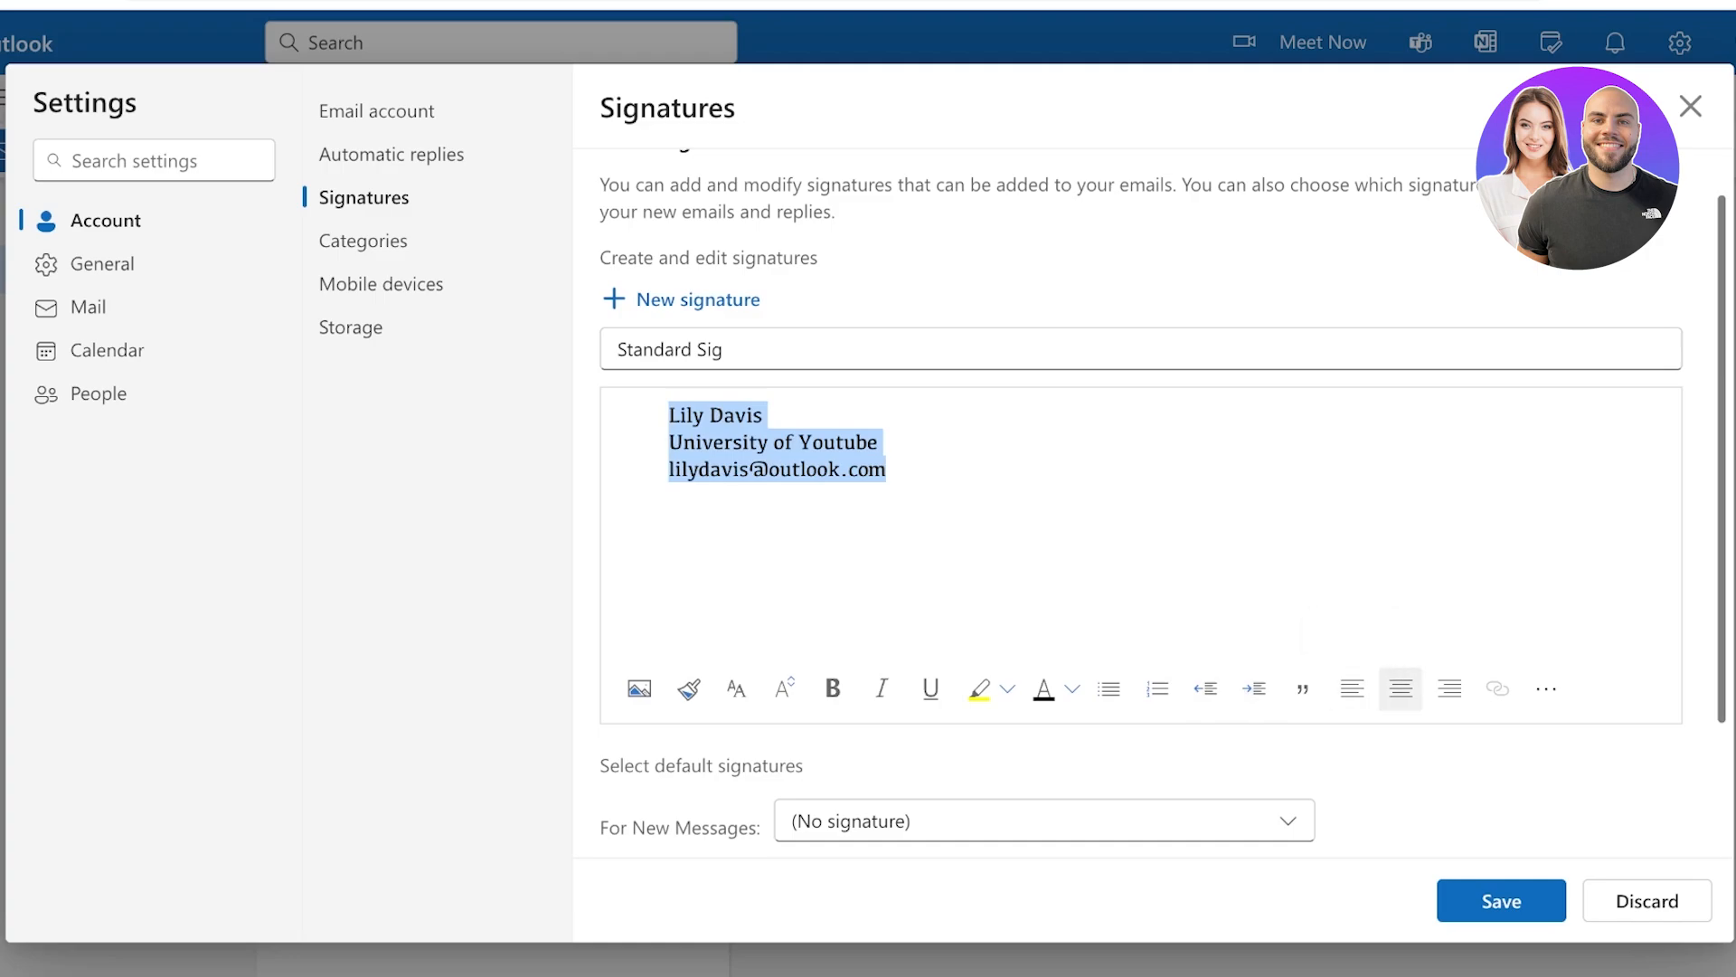
{"action": "left_click", "coordinate": [1400, 688]}
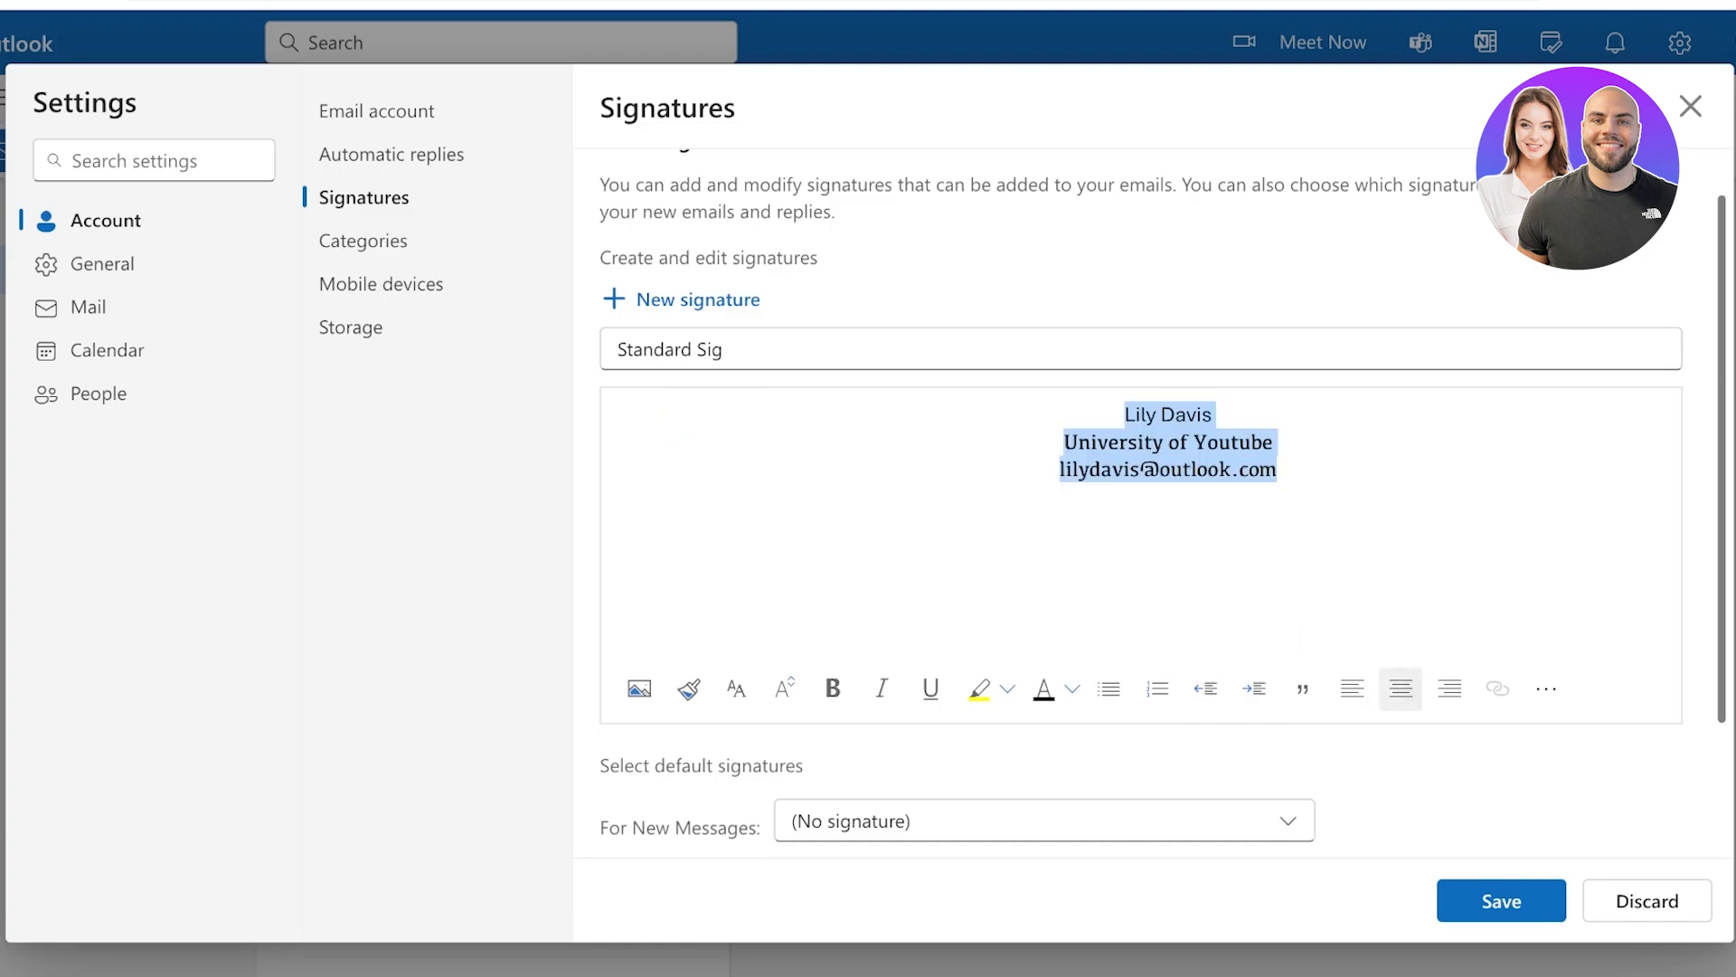
{"action": "left_click", "coordinate": [1449, 688]}
{"action": "left_click", "coordinate": [1352, 688]}
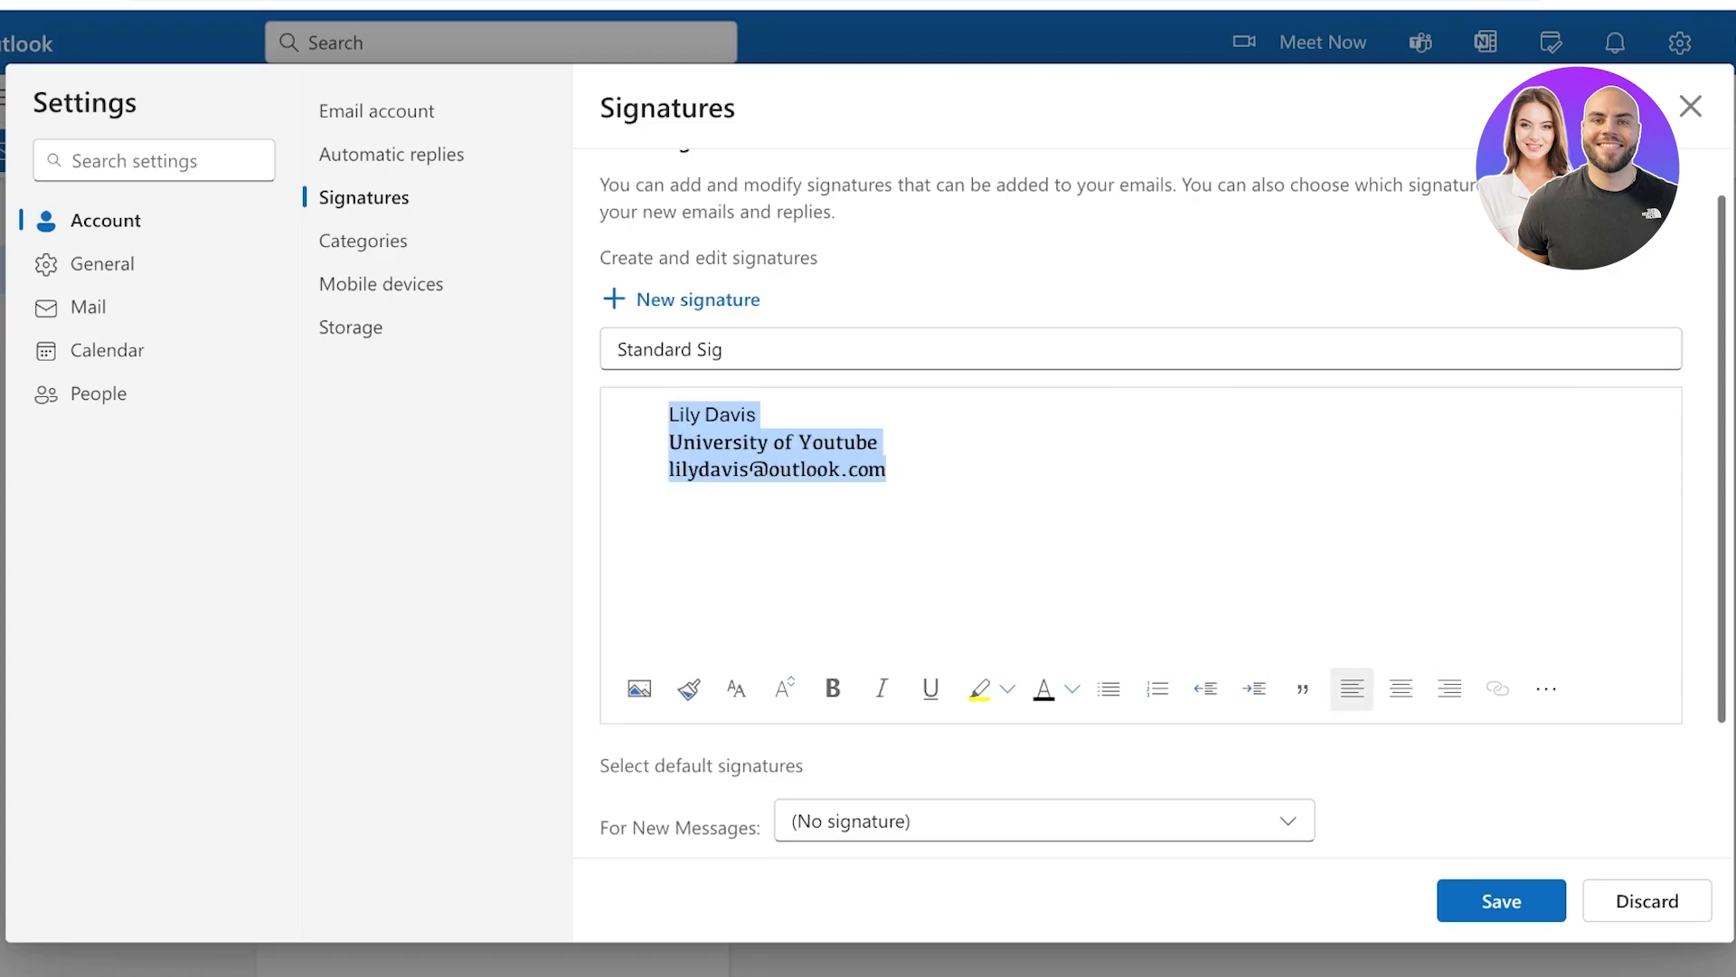
{"action": "left_click", "coordinate": [1546, 688]}
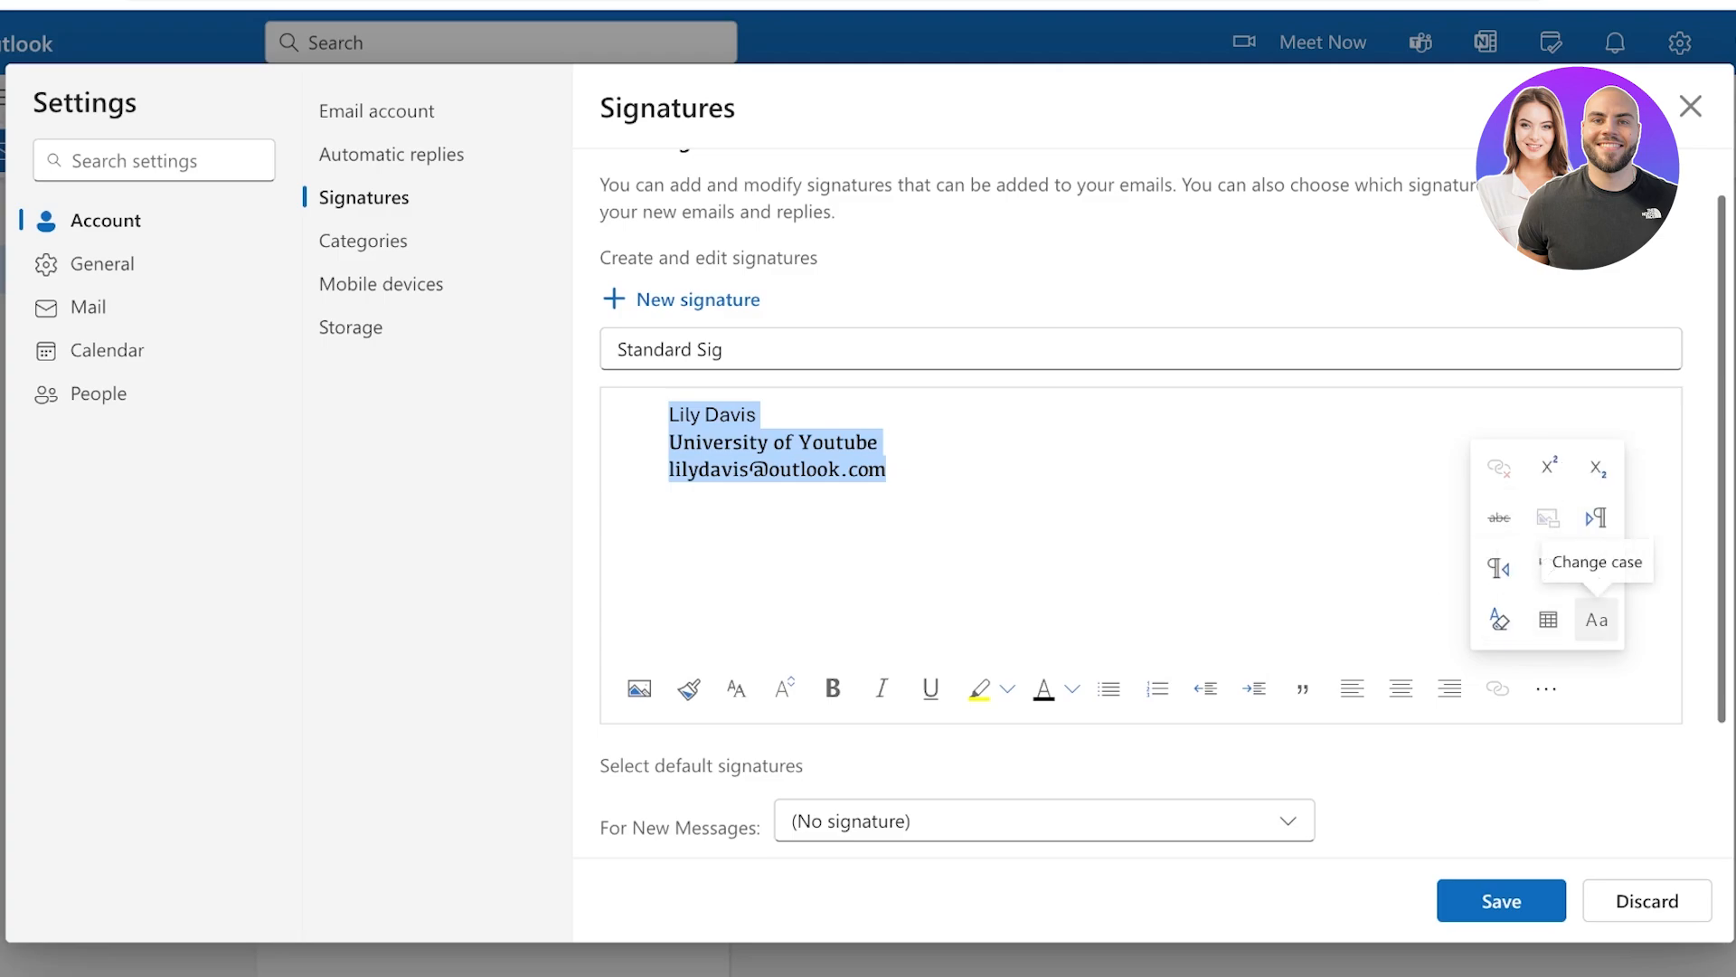
{"action": "left_click", "coordinate": [1595, 620]}
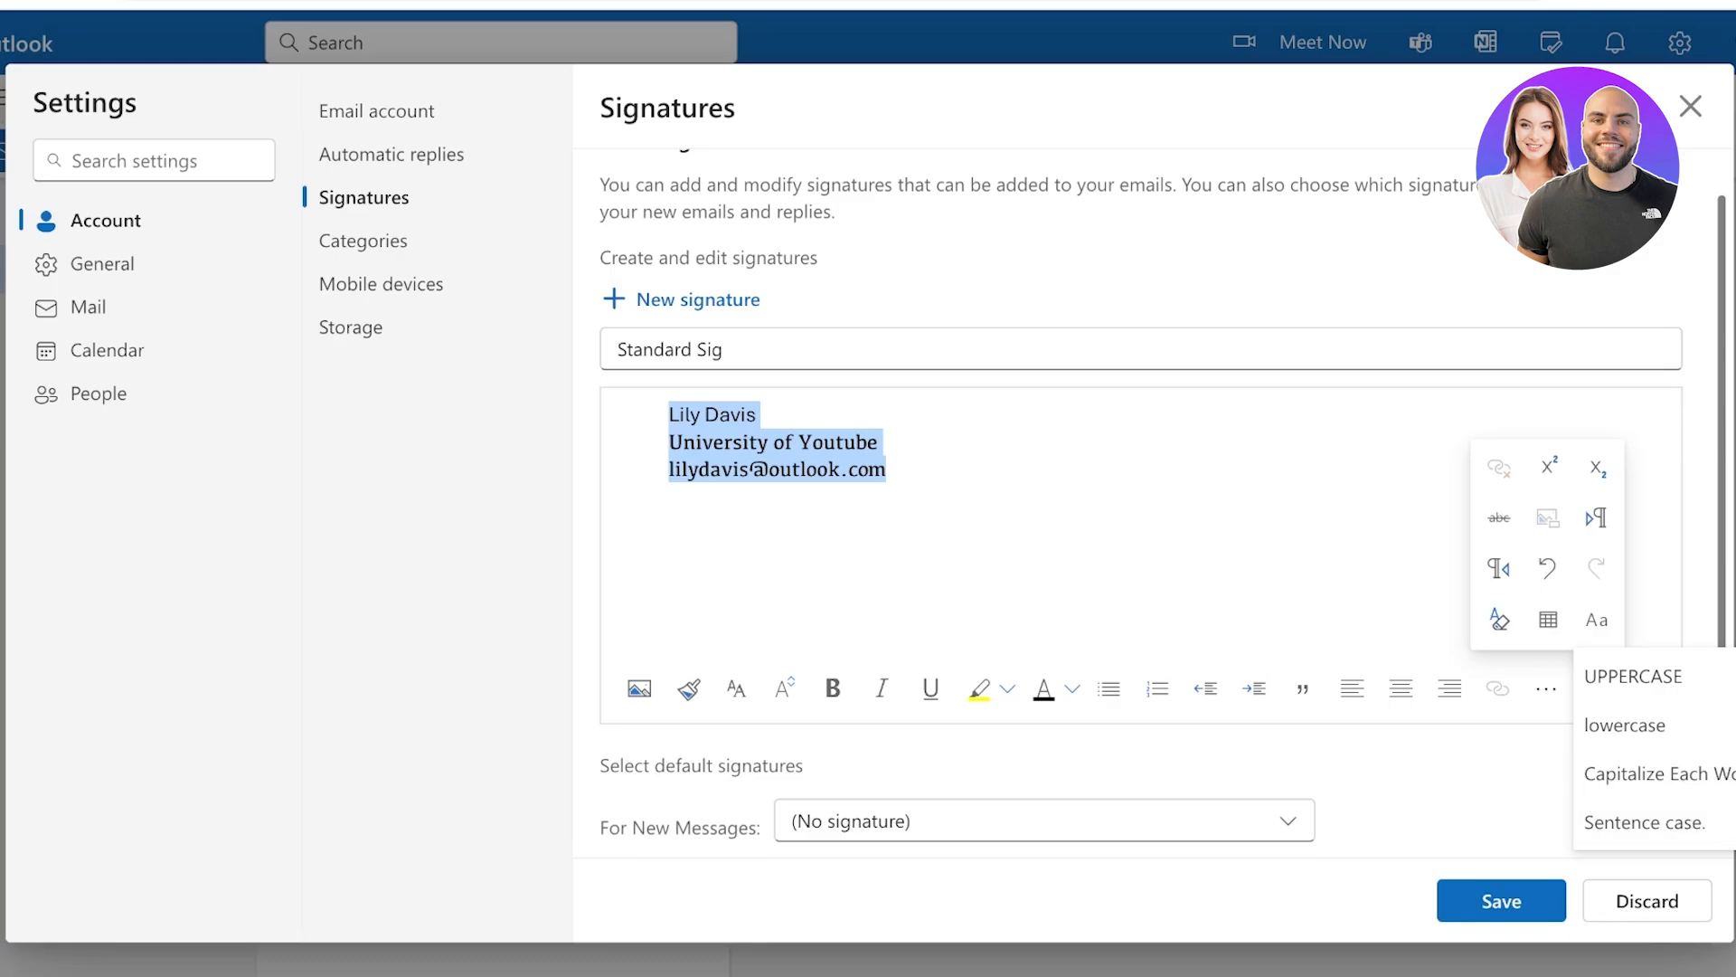
{"action": "left_click", "coordinate": [1203, 588]}
{"action": "scroll", "coordinate": [1202, 588], "scroll_direction": "down", "scroll_amount": 2}
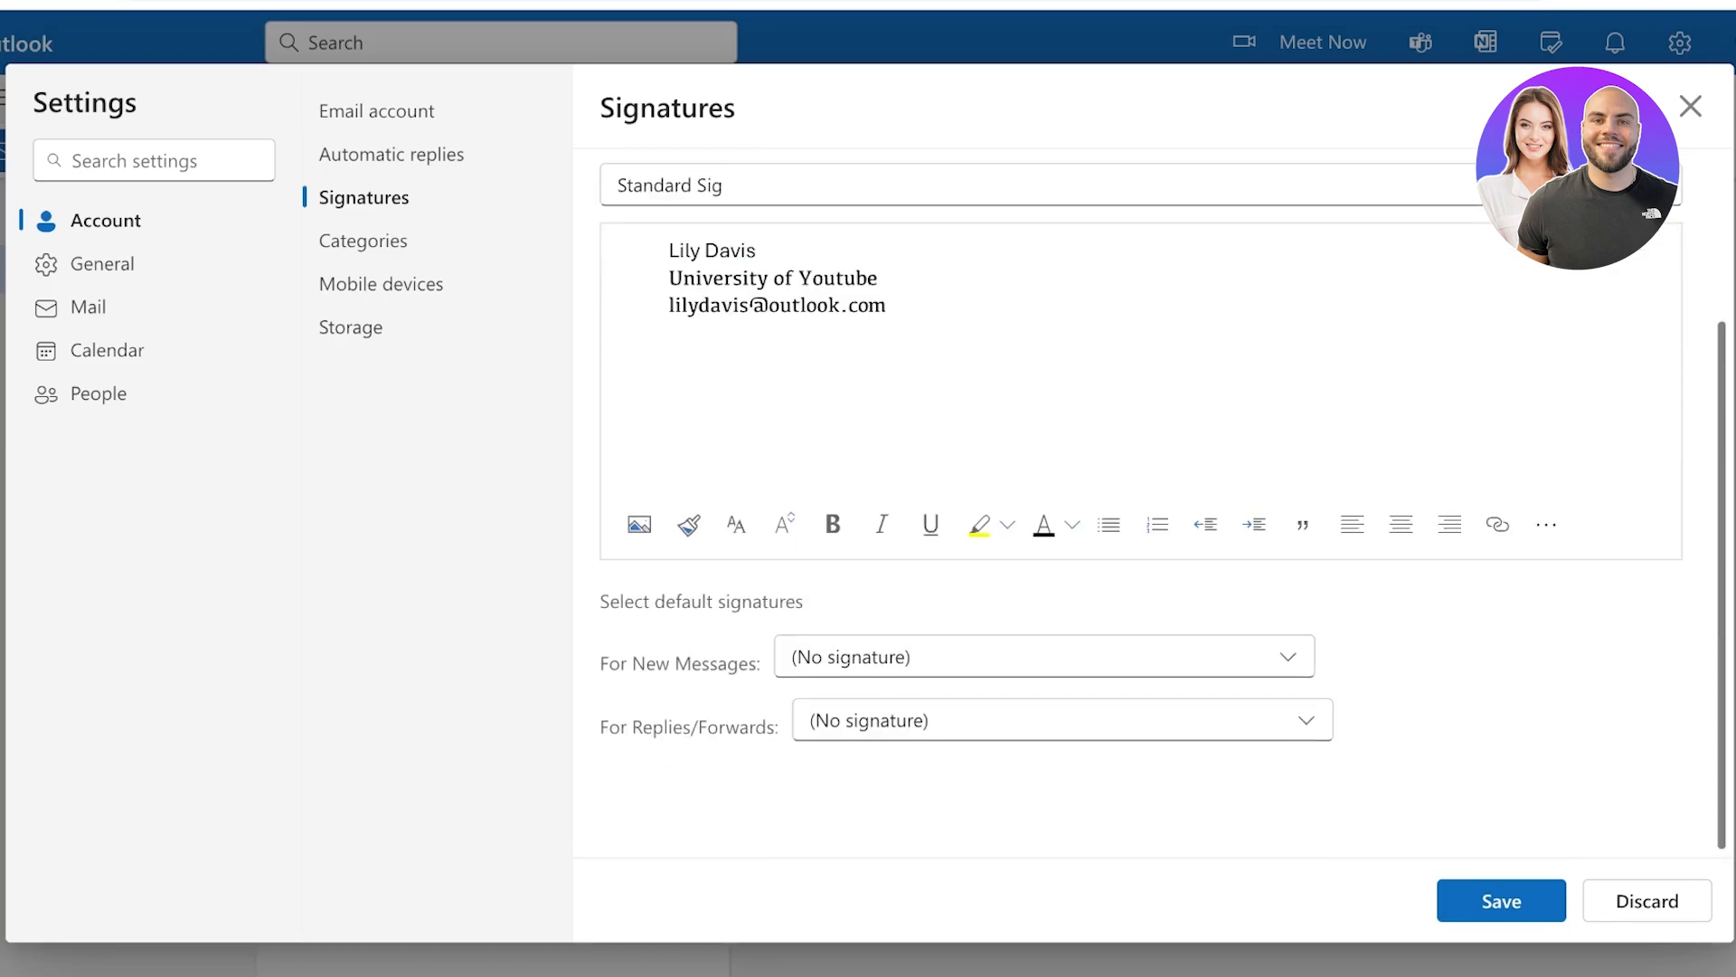
Save the Standard Sig signature and check the list of saved signatures
{"action": "left_click", "coordinate": [1044, 656]}
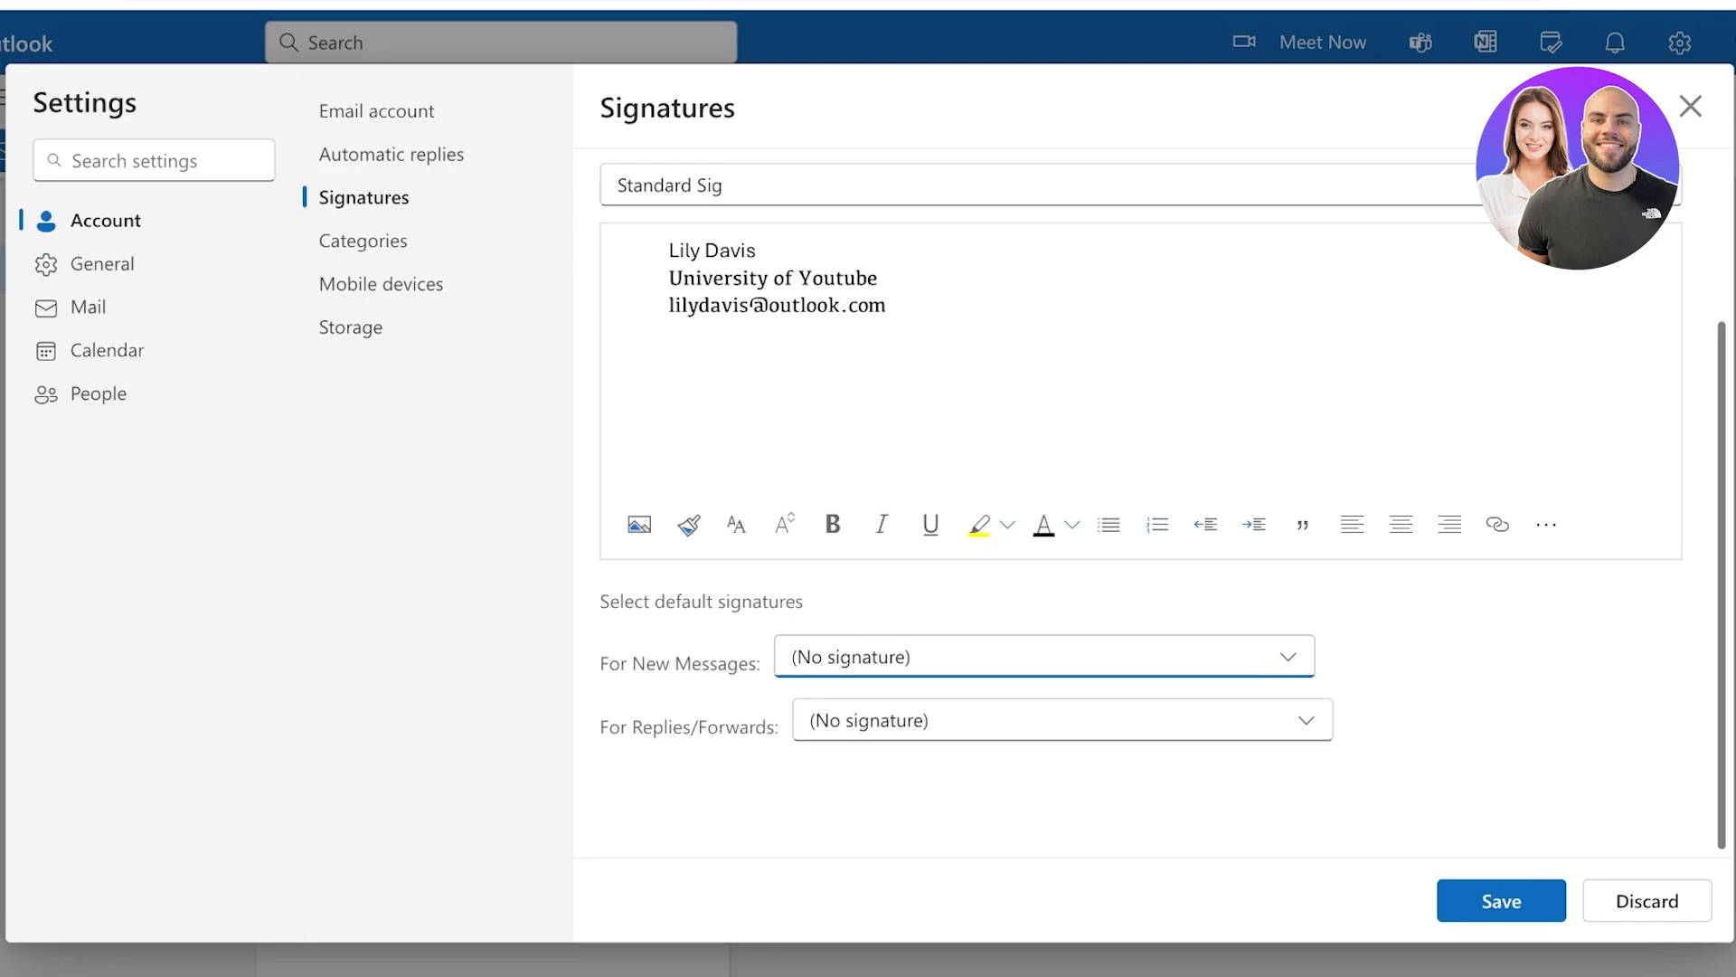
{"action": "scroll", "coordinate": [1006, 525], "scroll_direction": "up", "scroll_amount": 2}
{"action": "scroll", "coordinate": [736, 633], "scroll_direction": "down", "scroll_amount": 1}
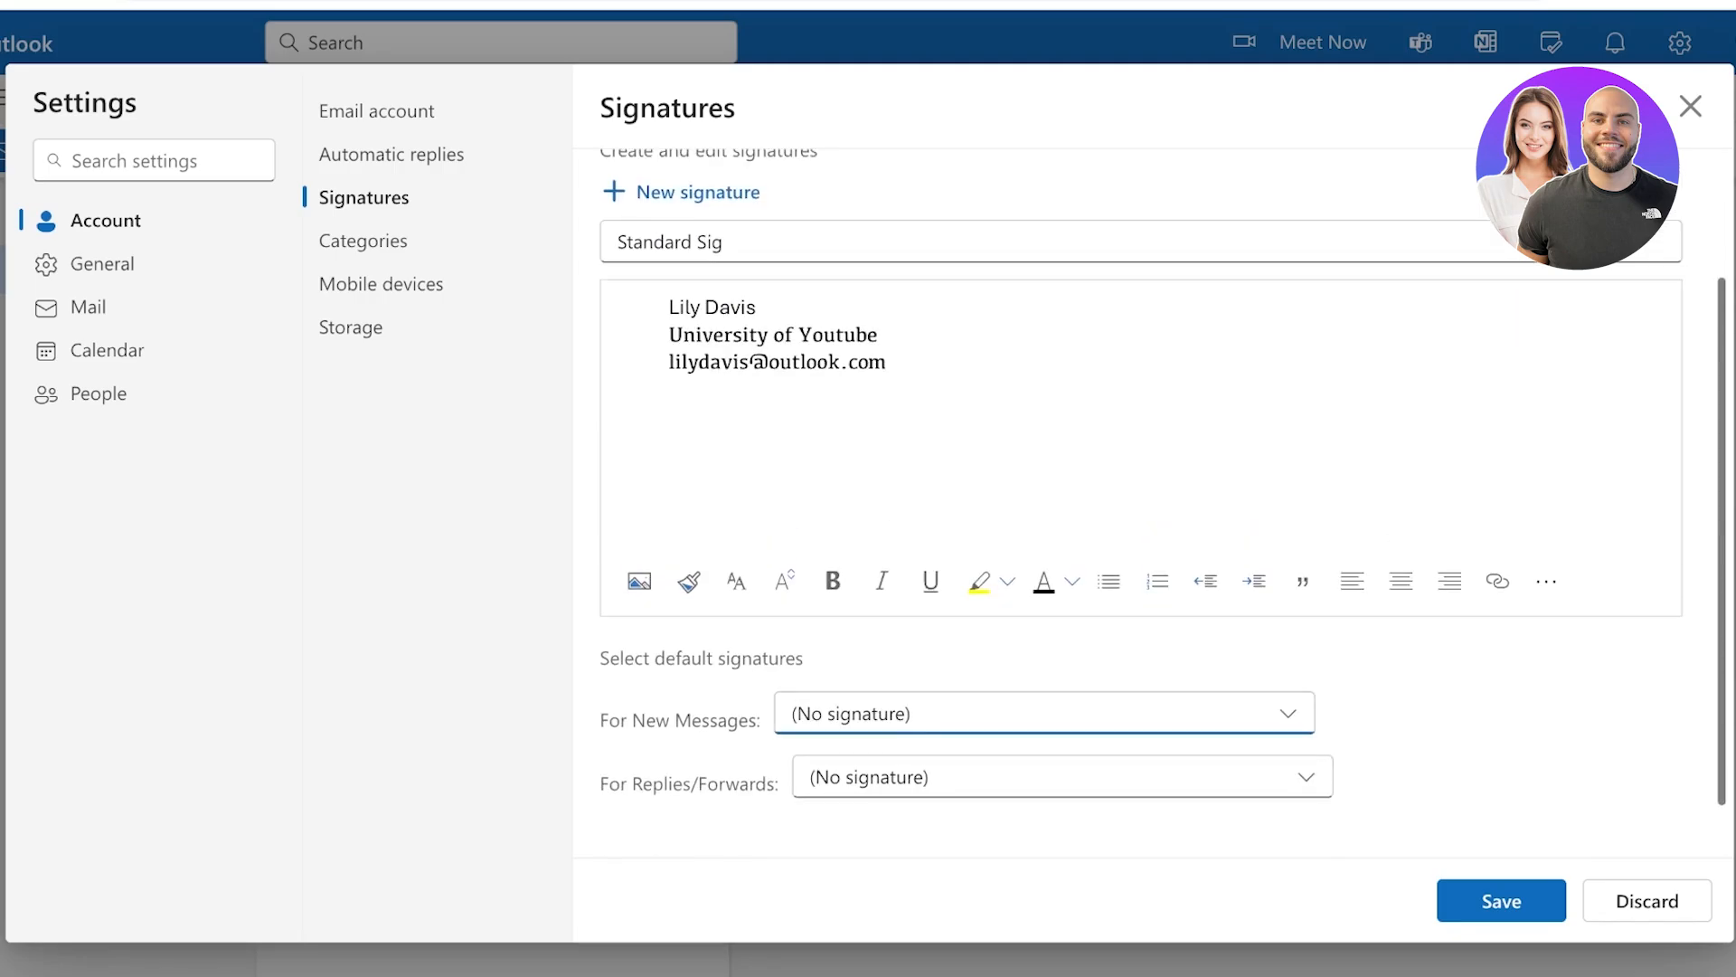
{"action": "left_click", "coordinate": [1500, 901]}
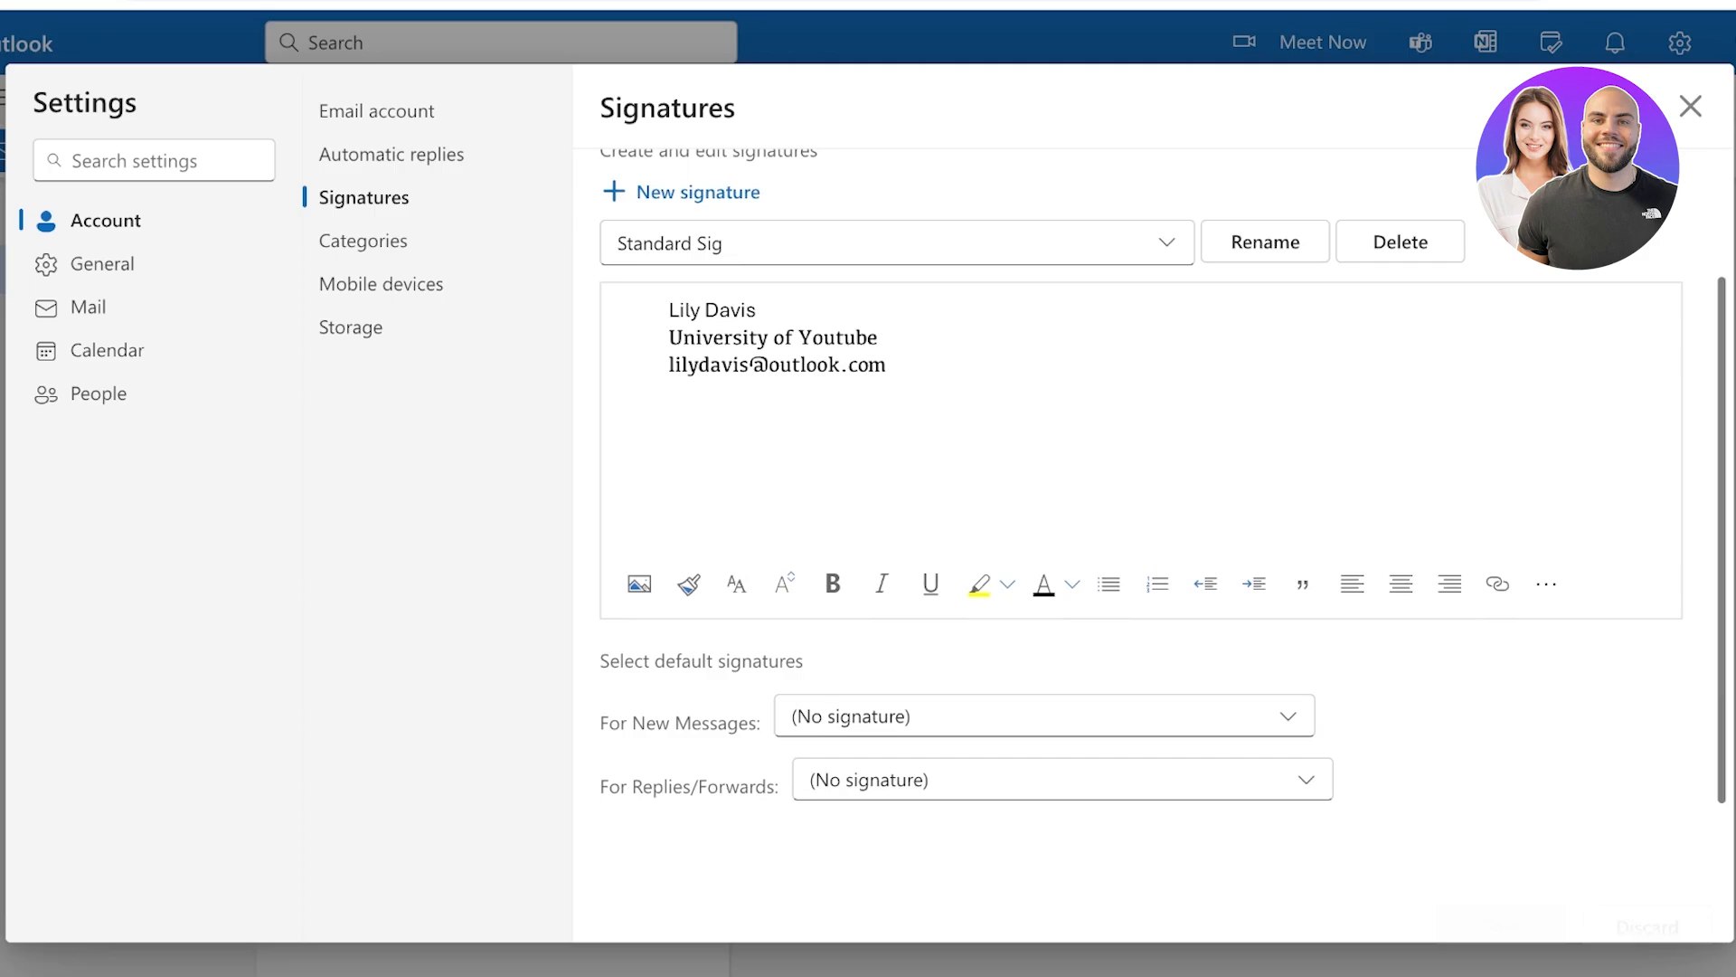
{"action": "scroll", "coordinate": [1311, 560], "scroll_direction": "up", "scroll_amount": 2}
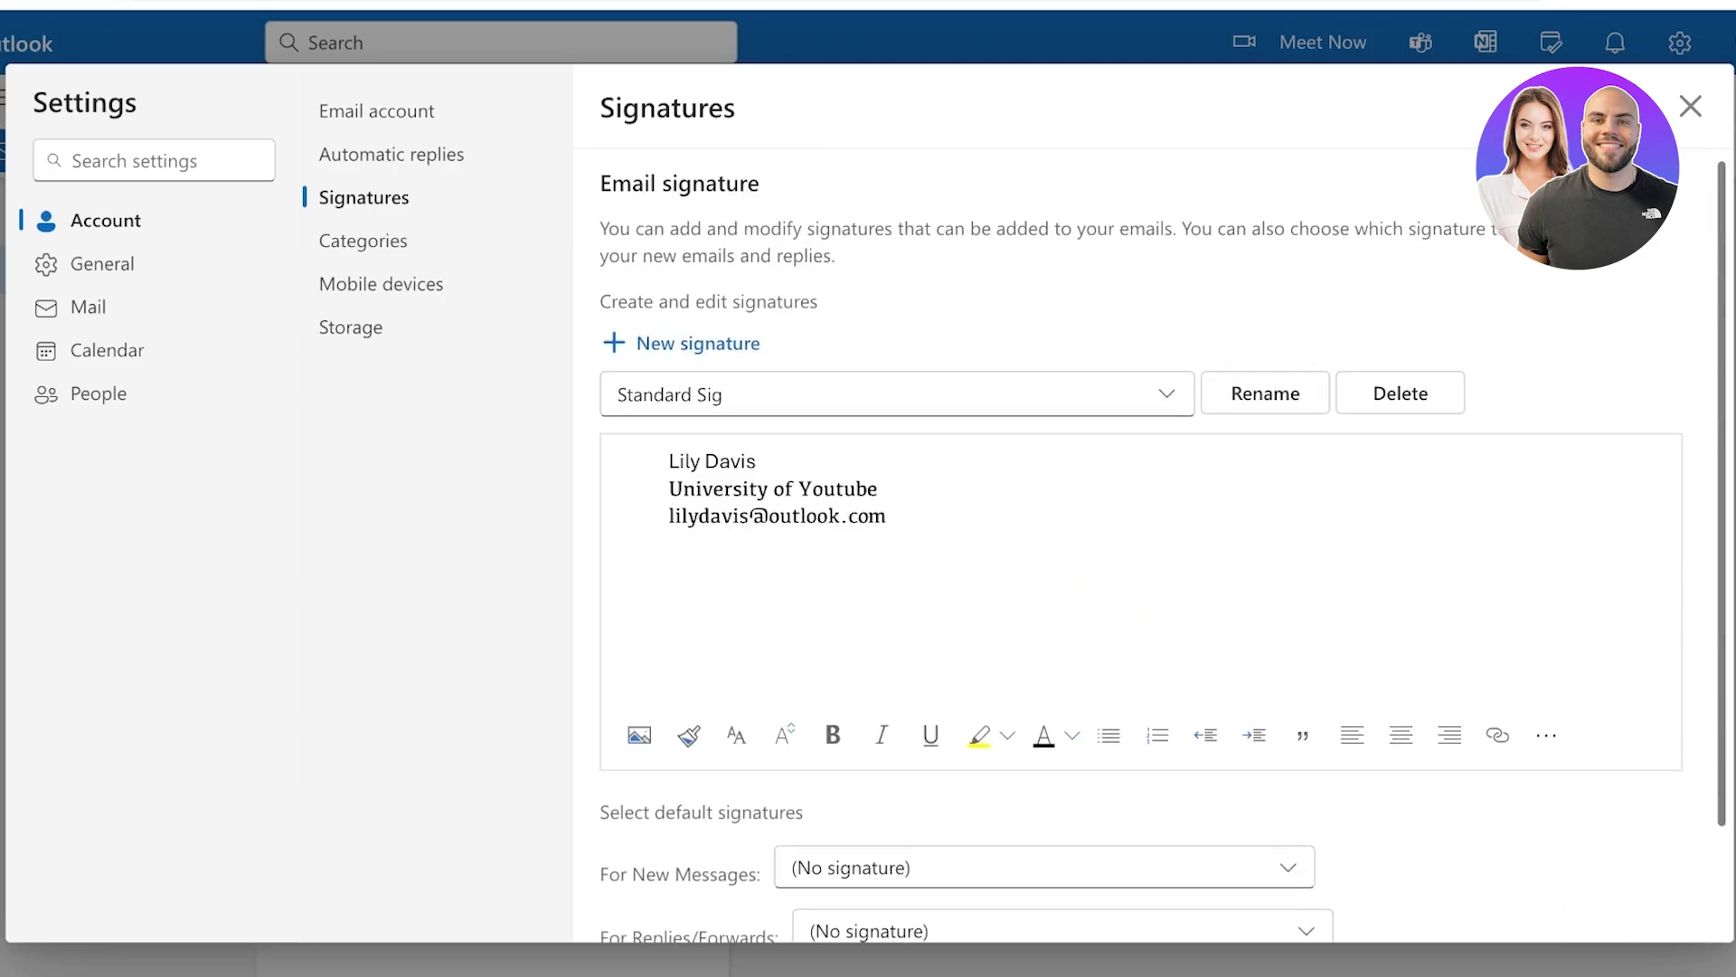
{"action": "left_click", "coordinate": [895, 394]}
{"action": "left_click", "coordinate": [905, 446]}
{"action": "scroll", "coordinate": [930, 597], "scroll_direction": "down", "scroll_amount": 2}
Set Standard Sig as the default for new messages and replies/forwards, then save
{"action": "left_click", "coordinate": [958, 741]}
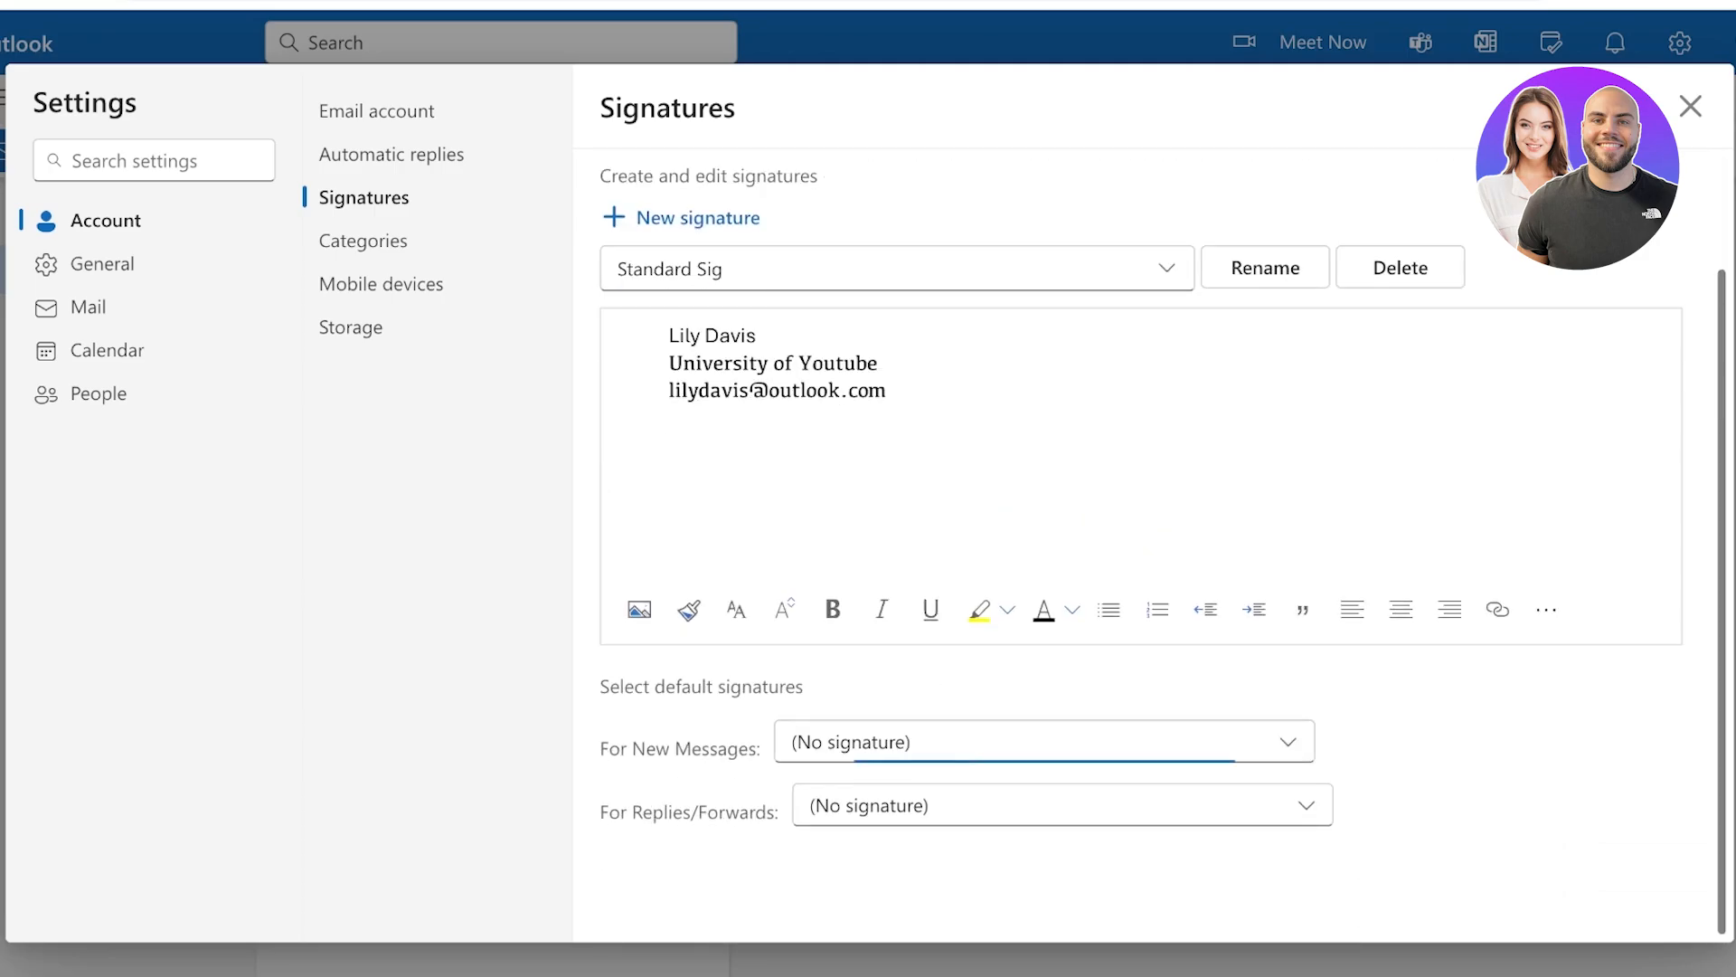
{"action": "left_click", "coordinate": [958, 837]}
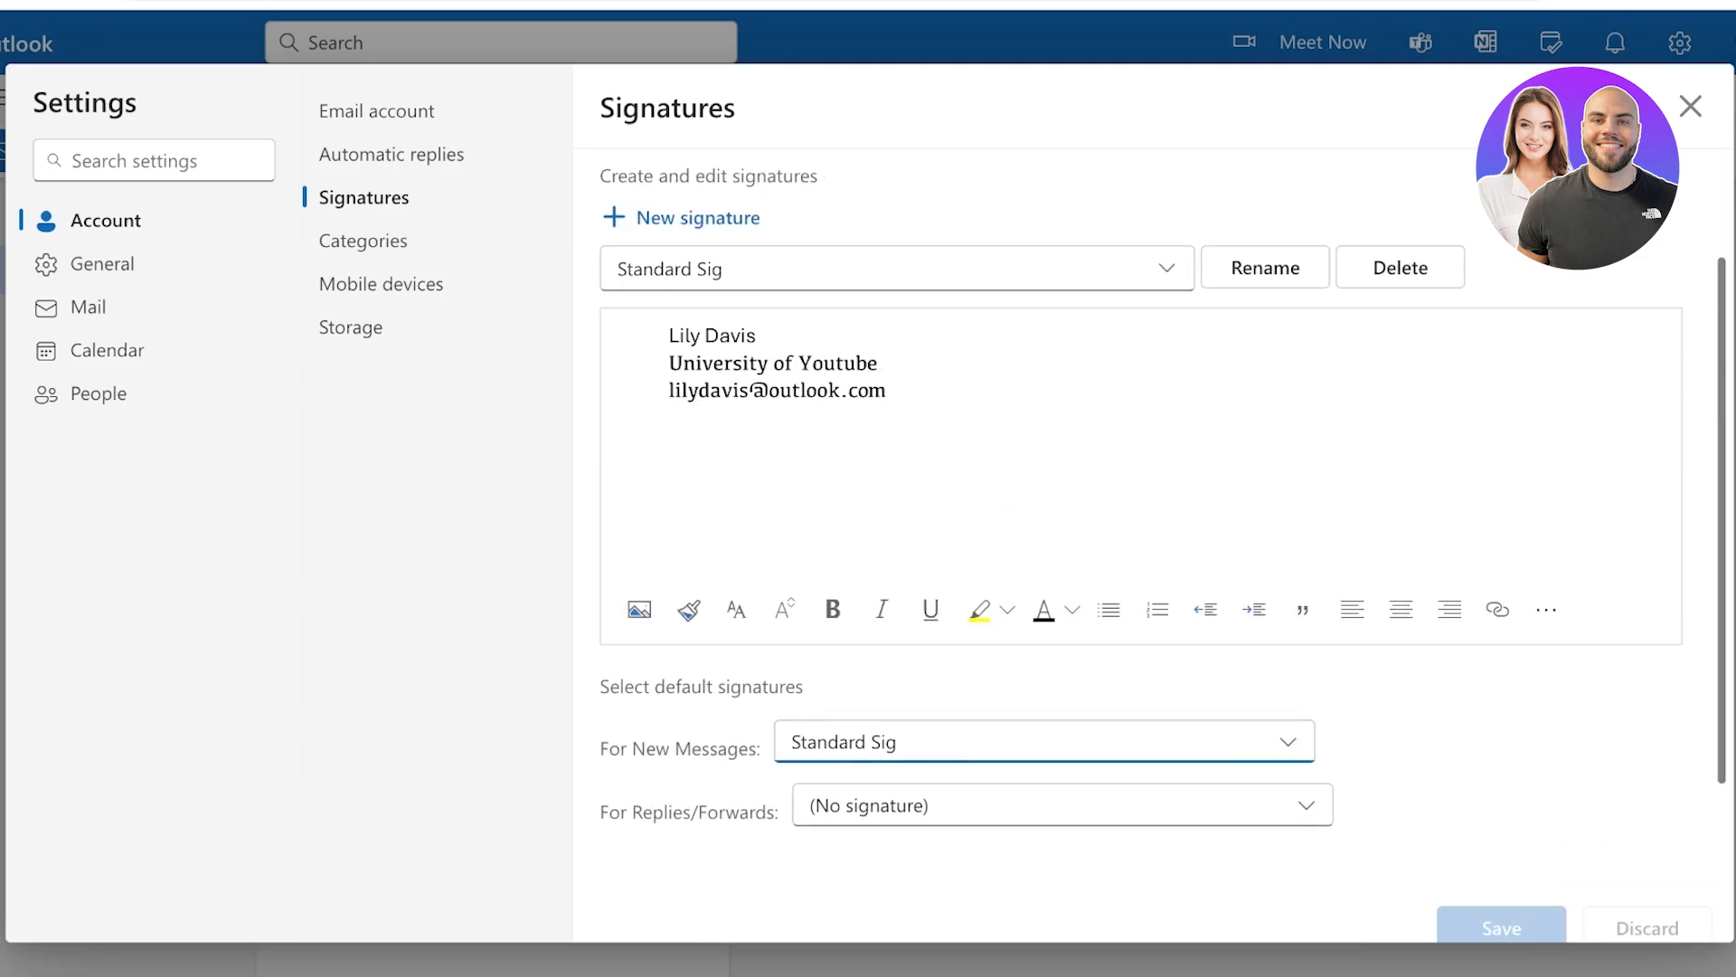
{"action": "key", "text": "Tab"}
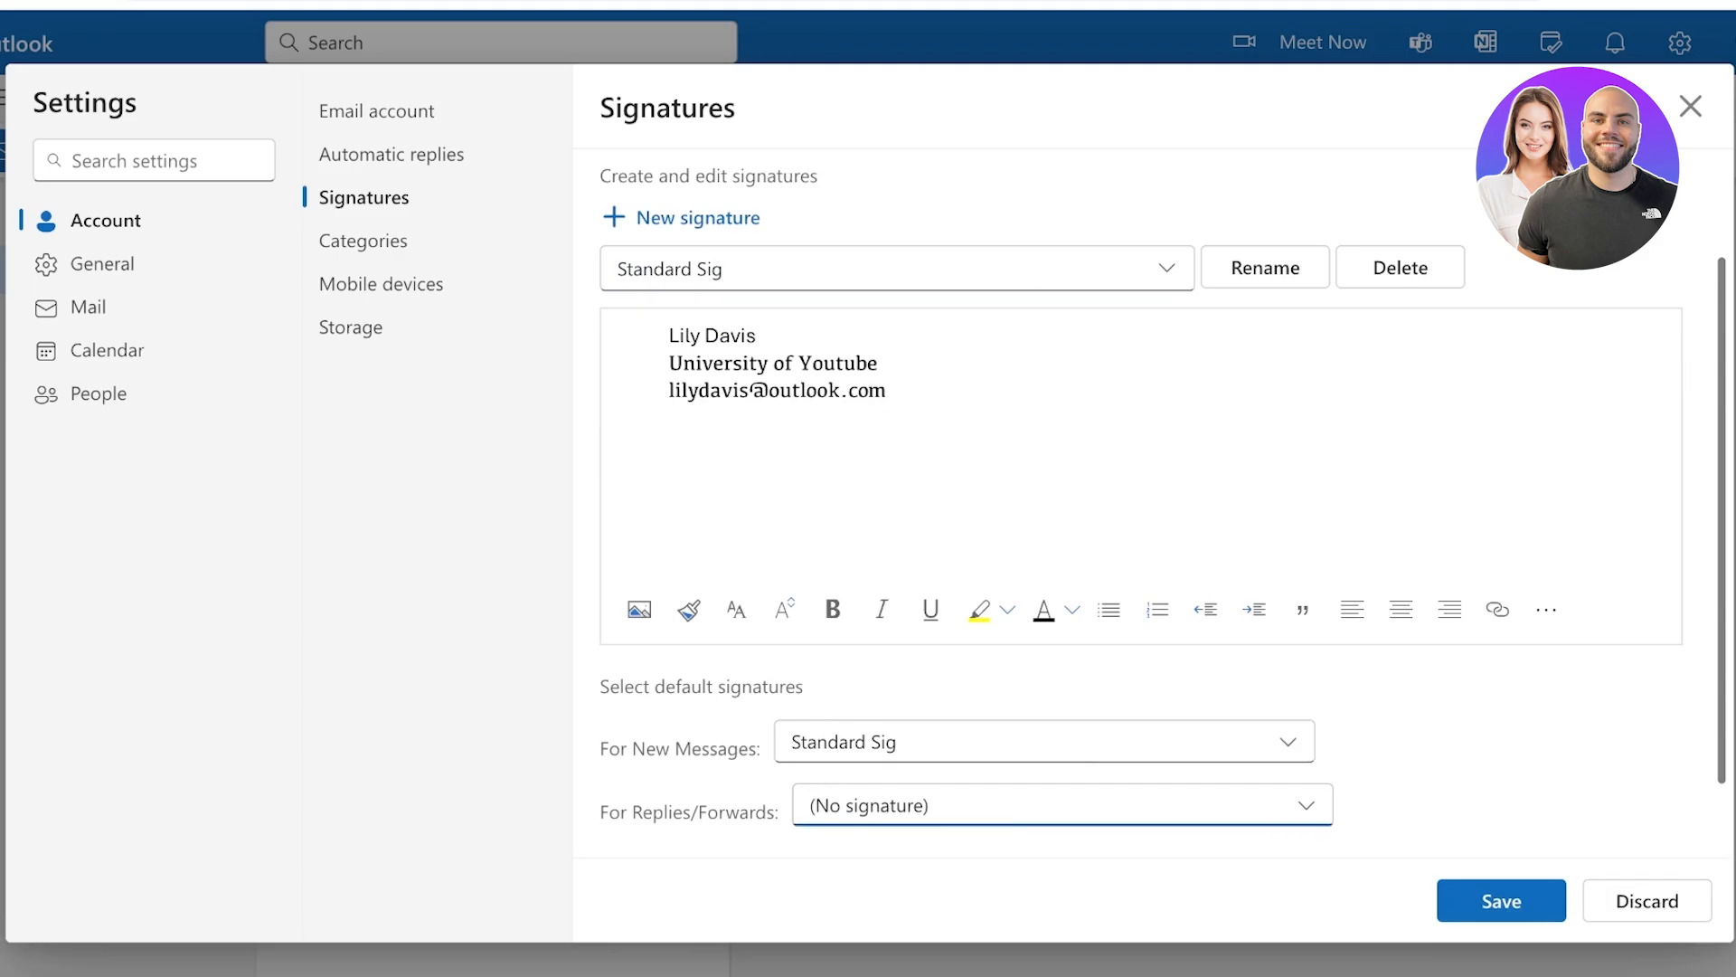
{"action": "key", "text": "Down"}
{"action": "left_click", "coordinate": [1501, 901]}
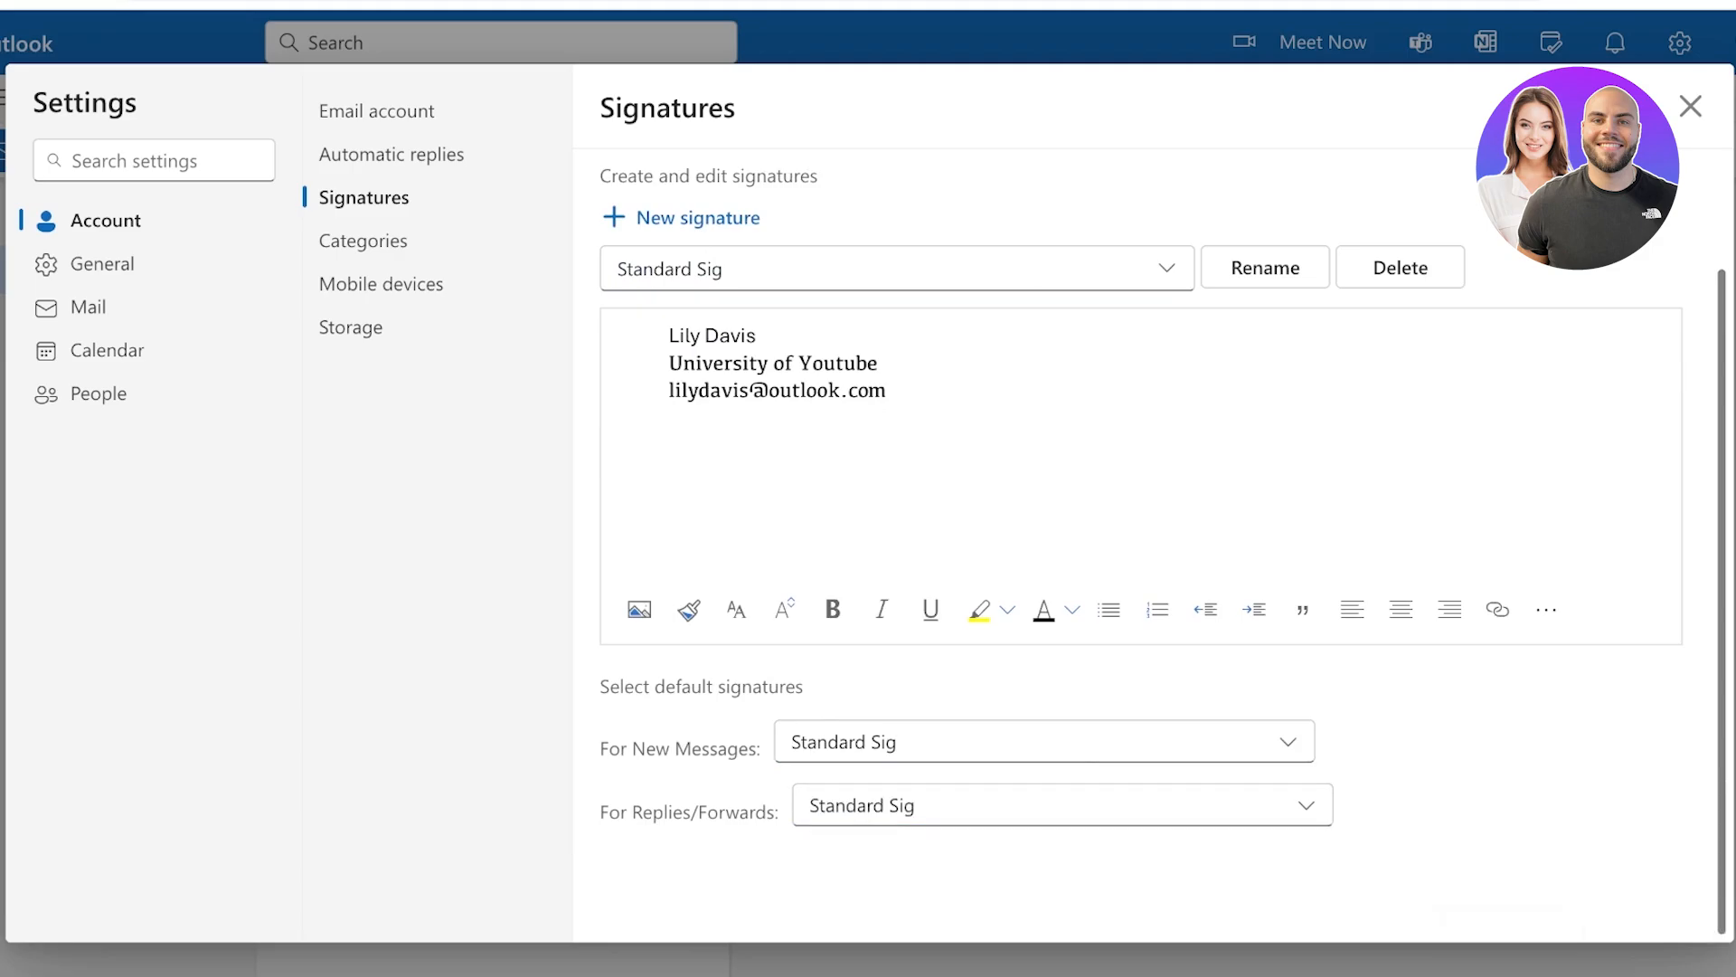
{"action": "scroll", "coordinate": [1072, 740], "scroll_direction": "up", "scroll_amount": 2}
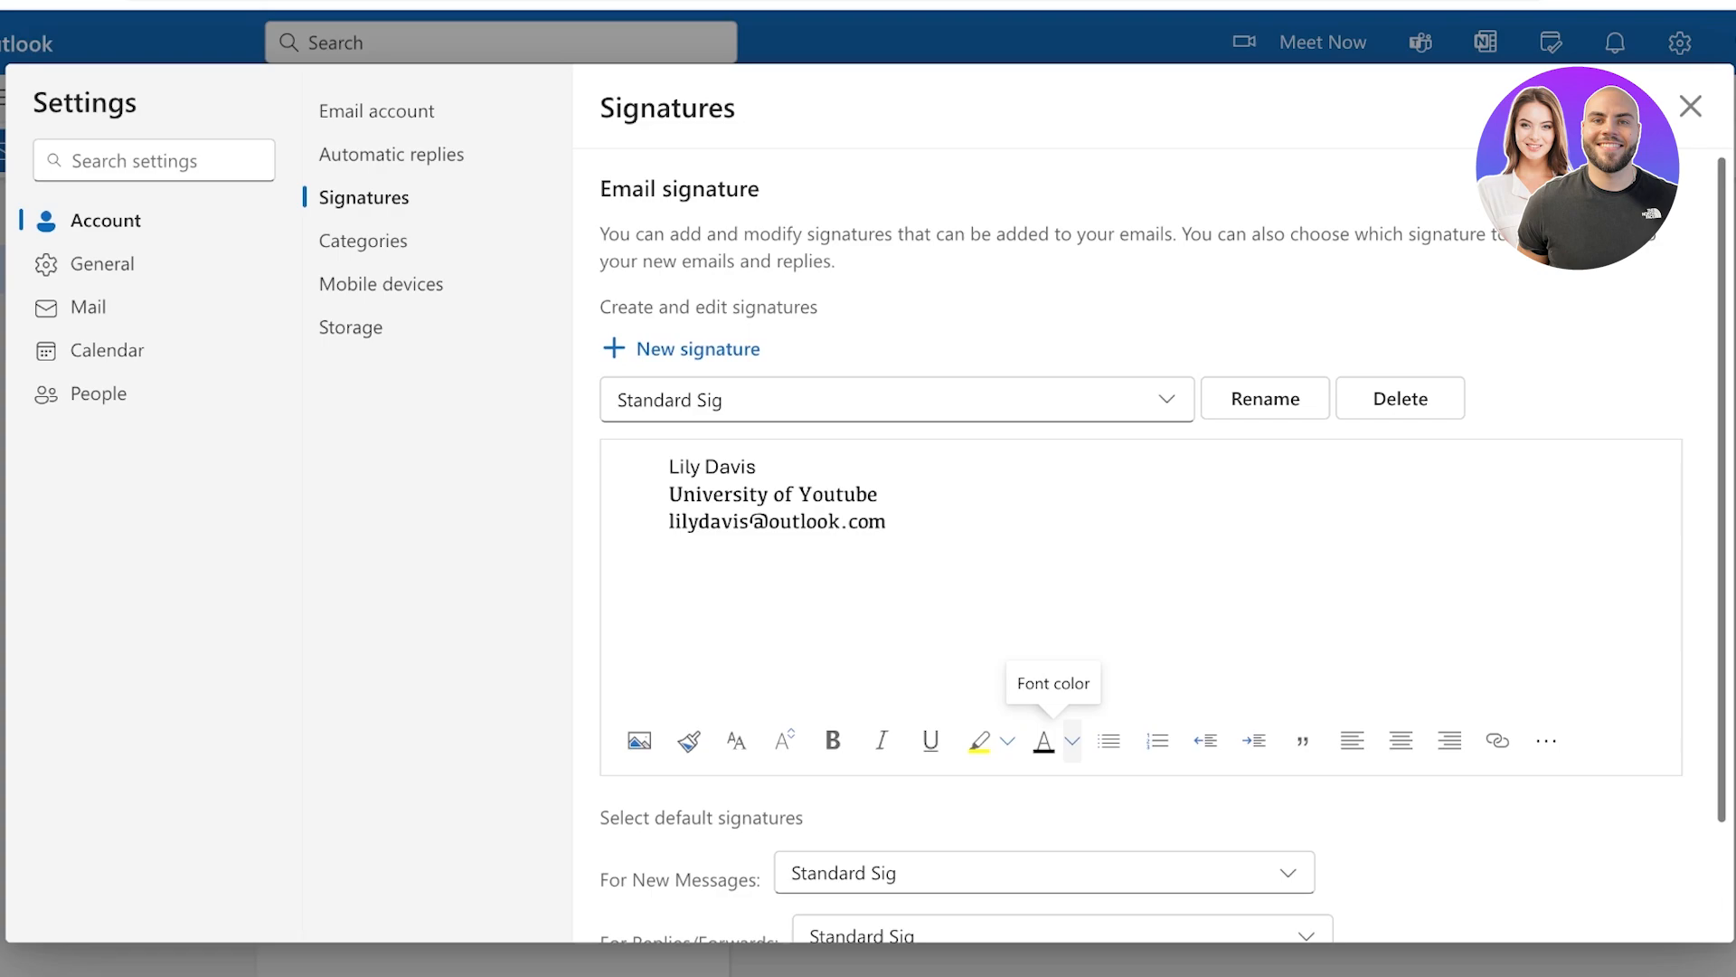
Create a second blank signature named 'Work Sig'
{"action": "left_click", "coordinate": [697, 349]}
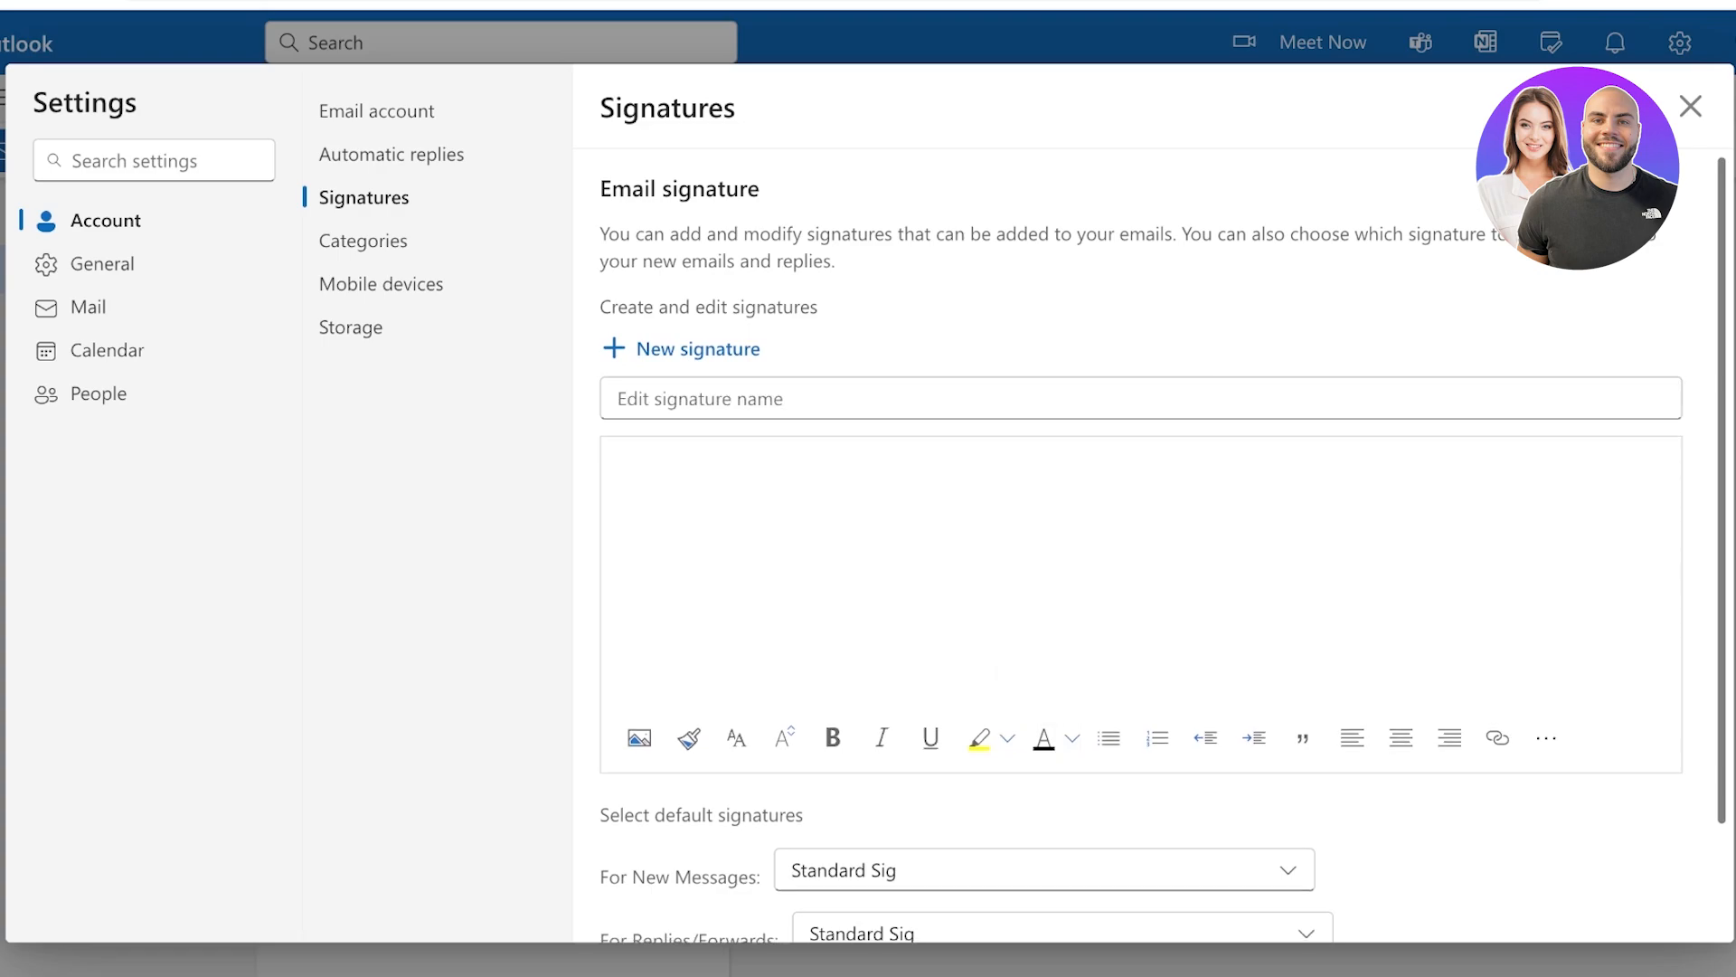
{"action": "left_click", "coordinate": [701, 398]}
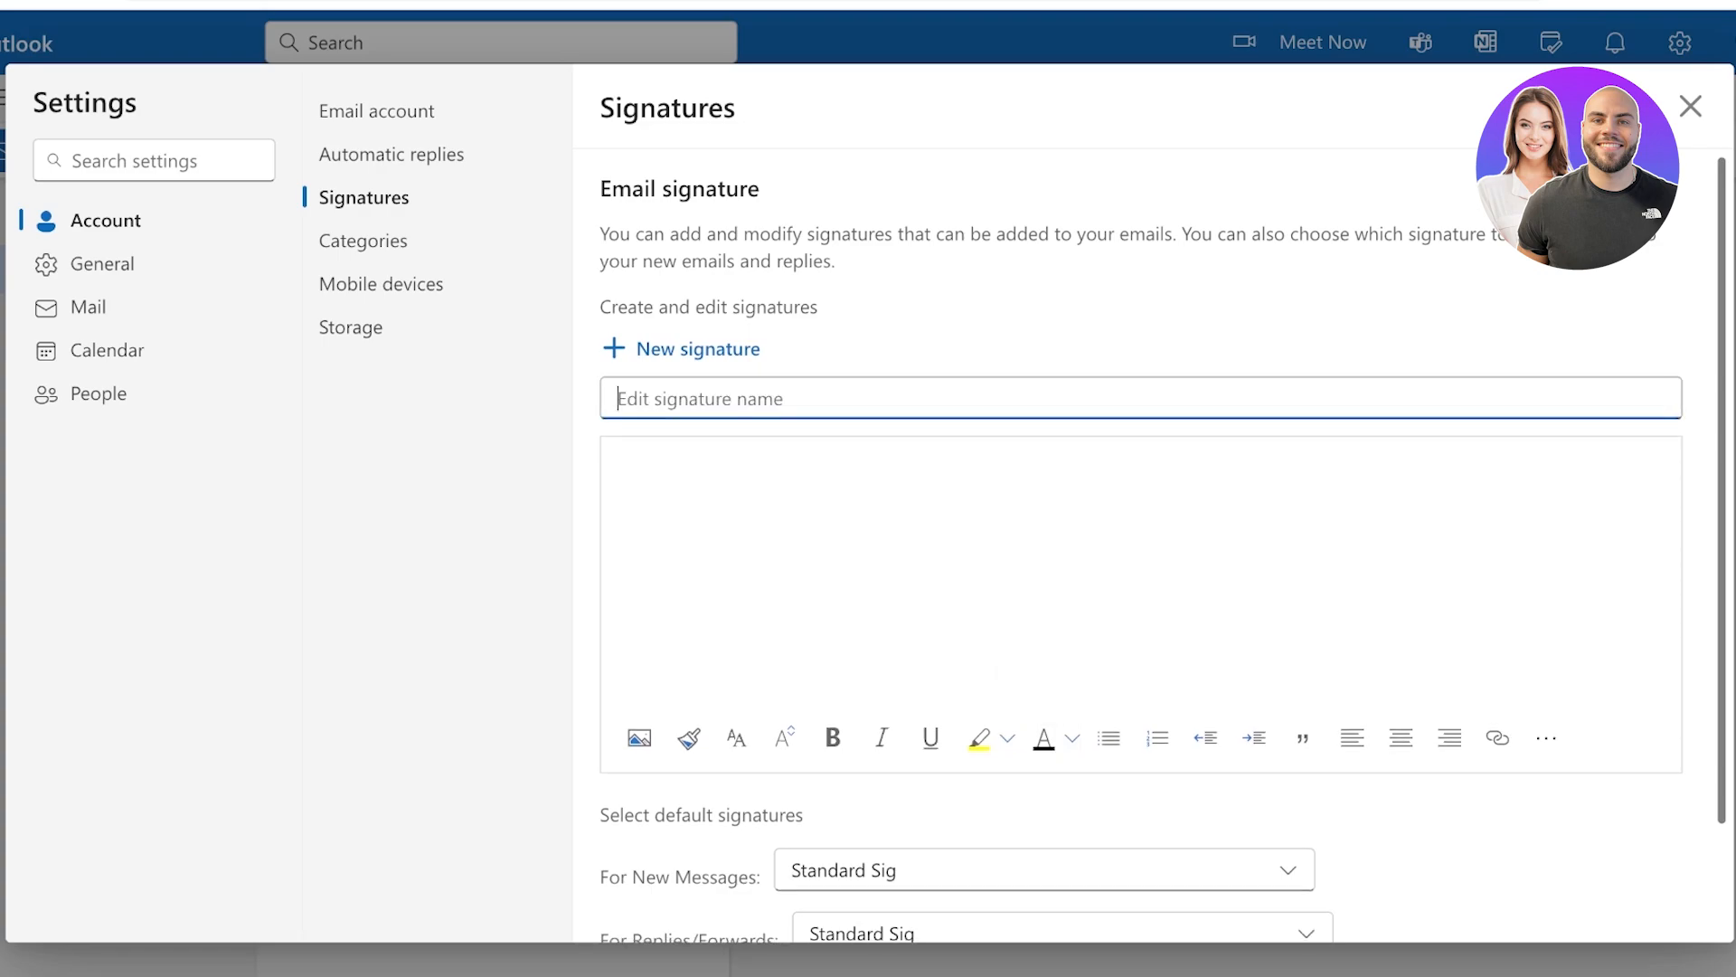
{"action": "type", "text": "Work Sig"}
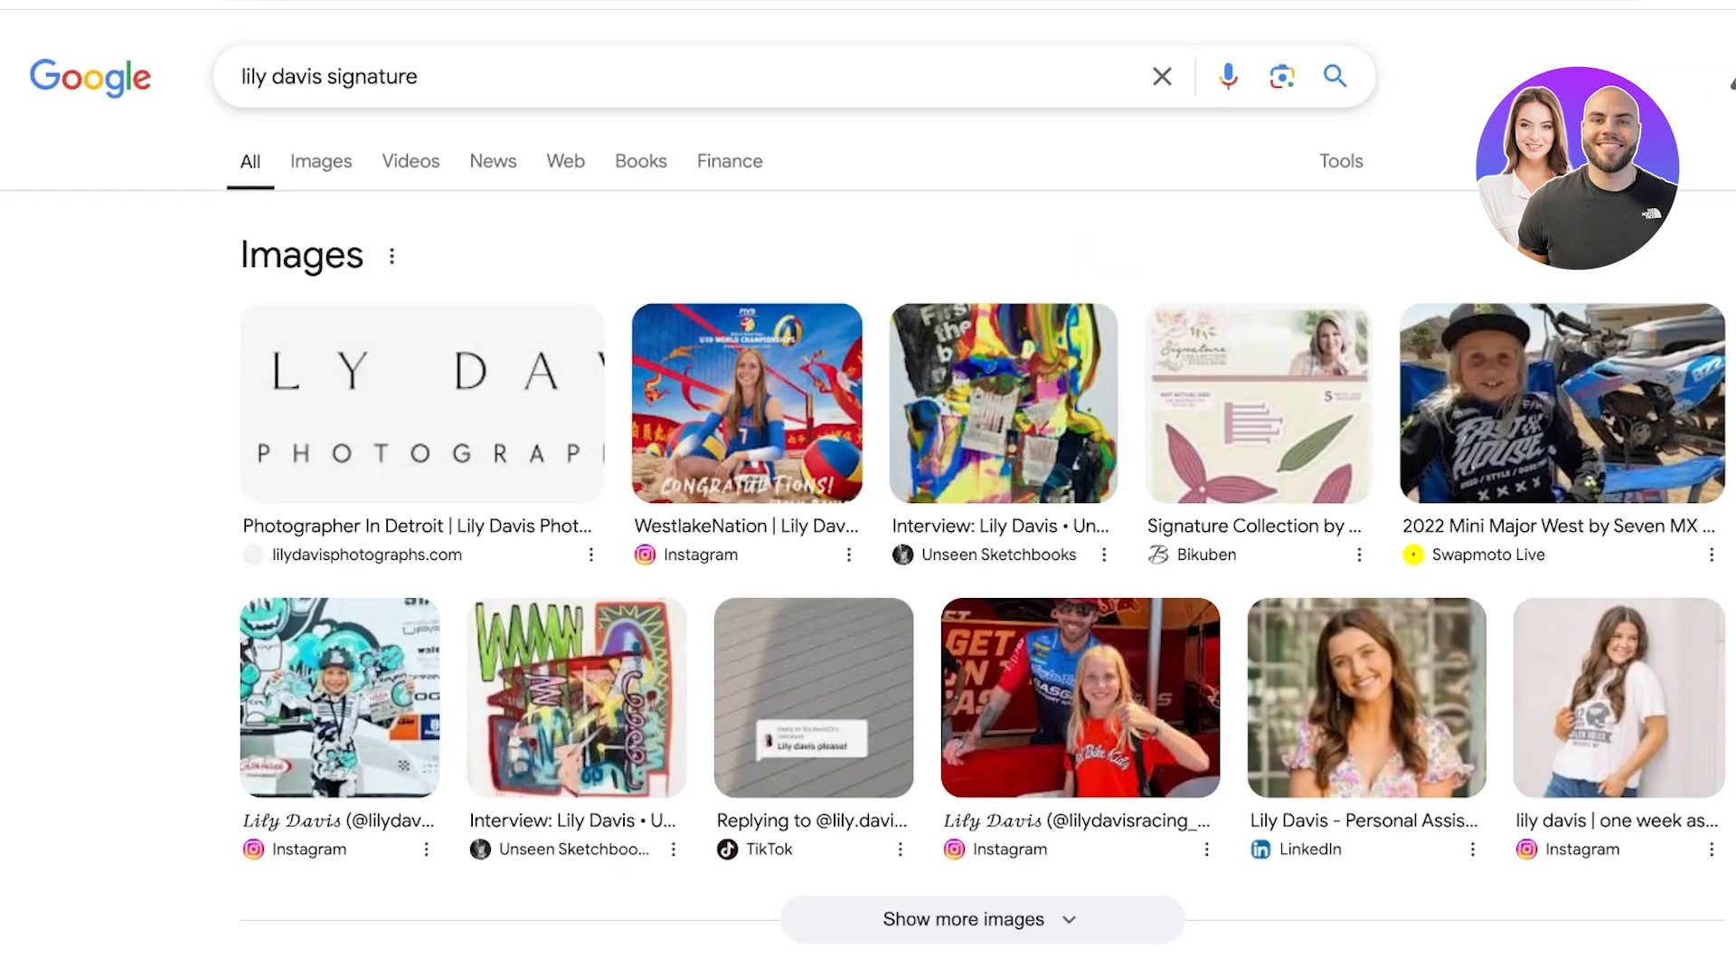
Show Google image results and change the query to 'lily written on paper'
{"action": "left_click", "coordinate": [321, 161]}
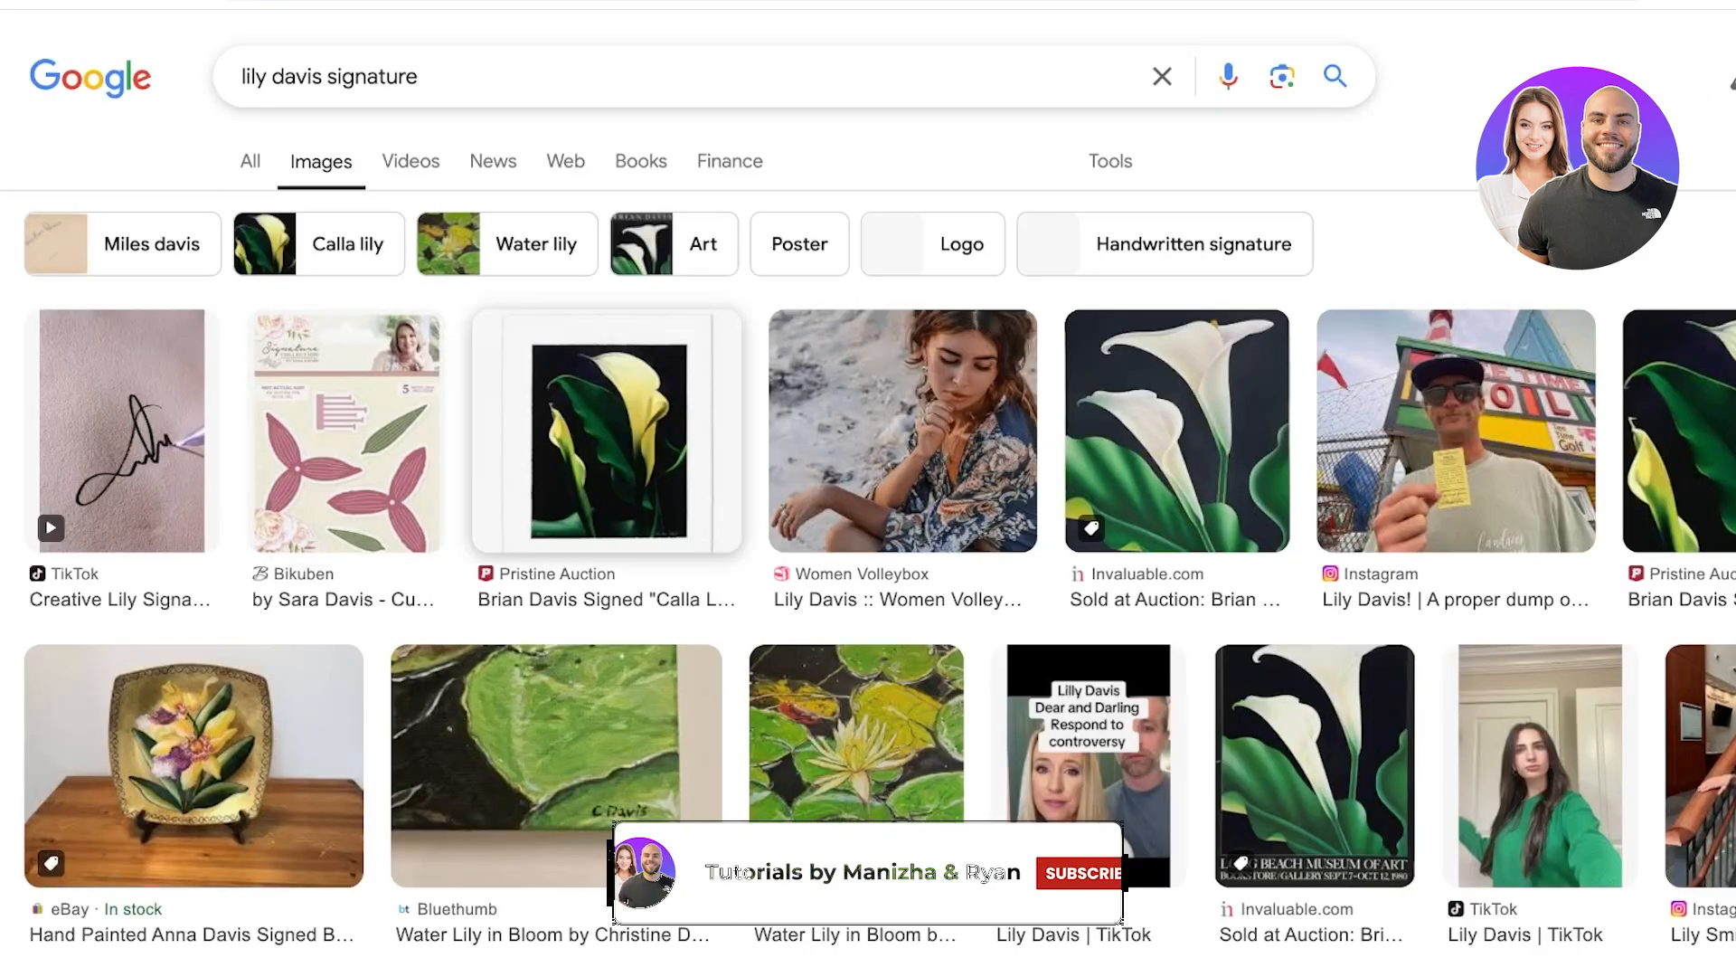
{"action": "scroll", "coordinate": [113, 438], "scroll_direction": "down", "scroll_amount": 5}
{"action": "scroll", "coordinate": [113, 438], "scroll_direction": "up", "scroll_amount": 5}
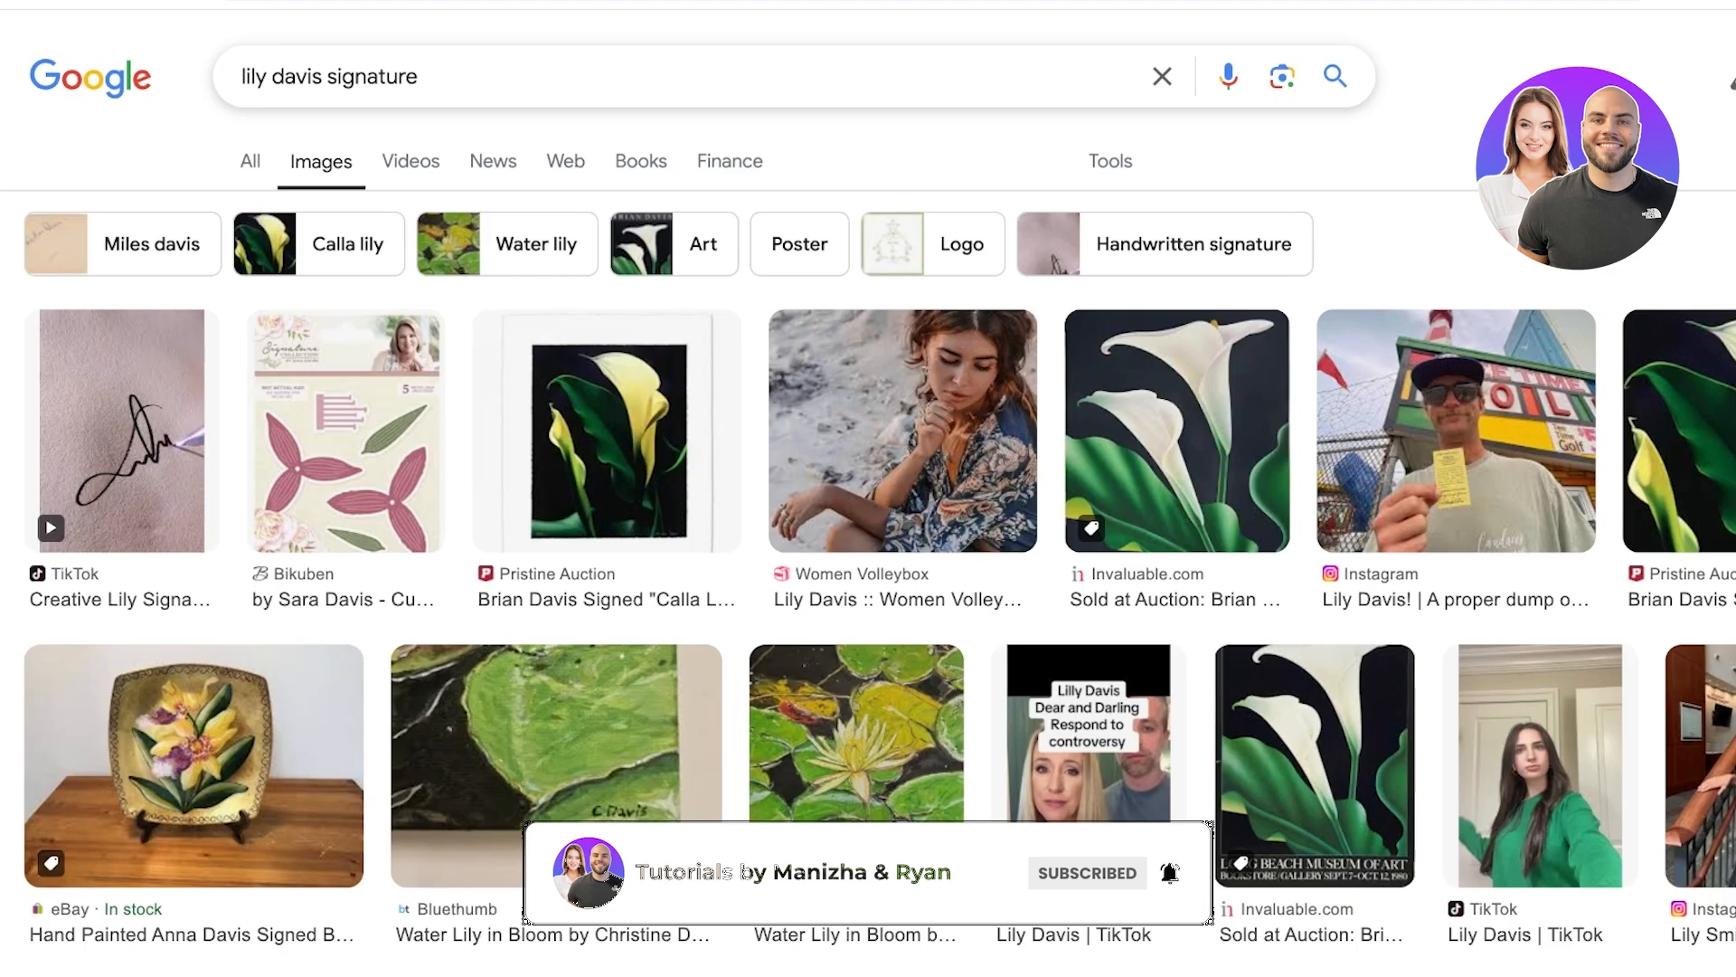
{"action": "double_click", "coordinate": [382, 76]}
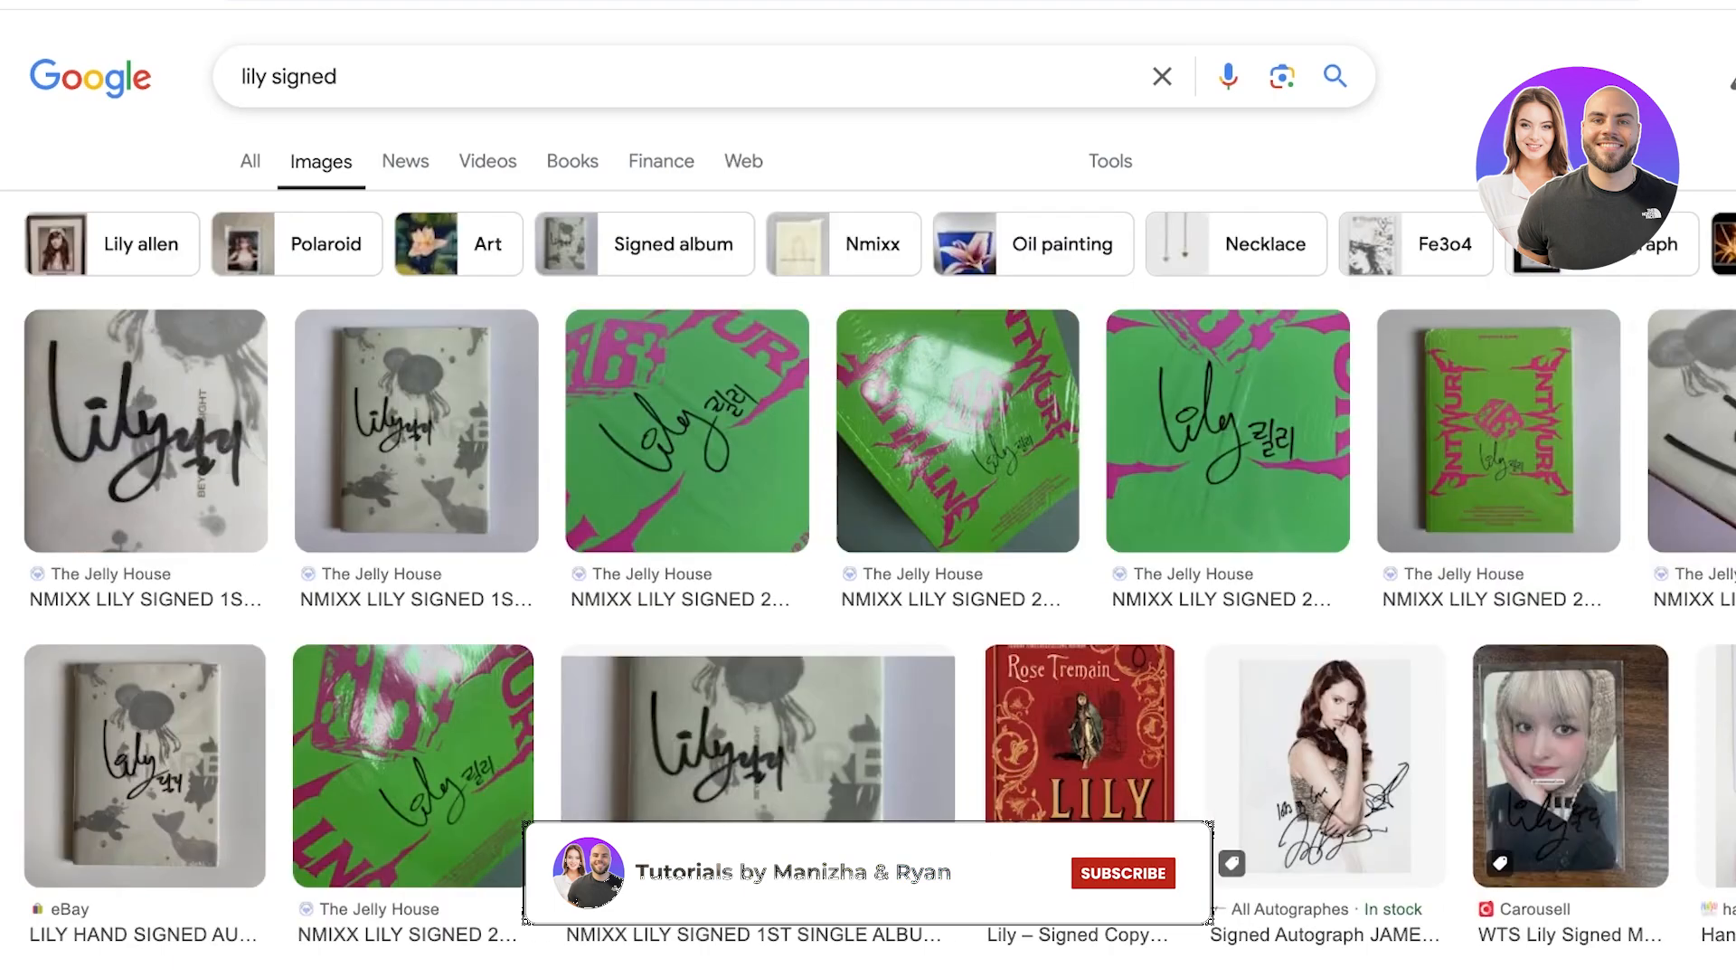
{"action": "double_click", "coordinate": [312, 76]}
{"action": "type", "text": "writte"}
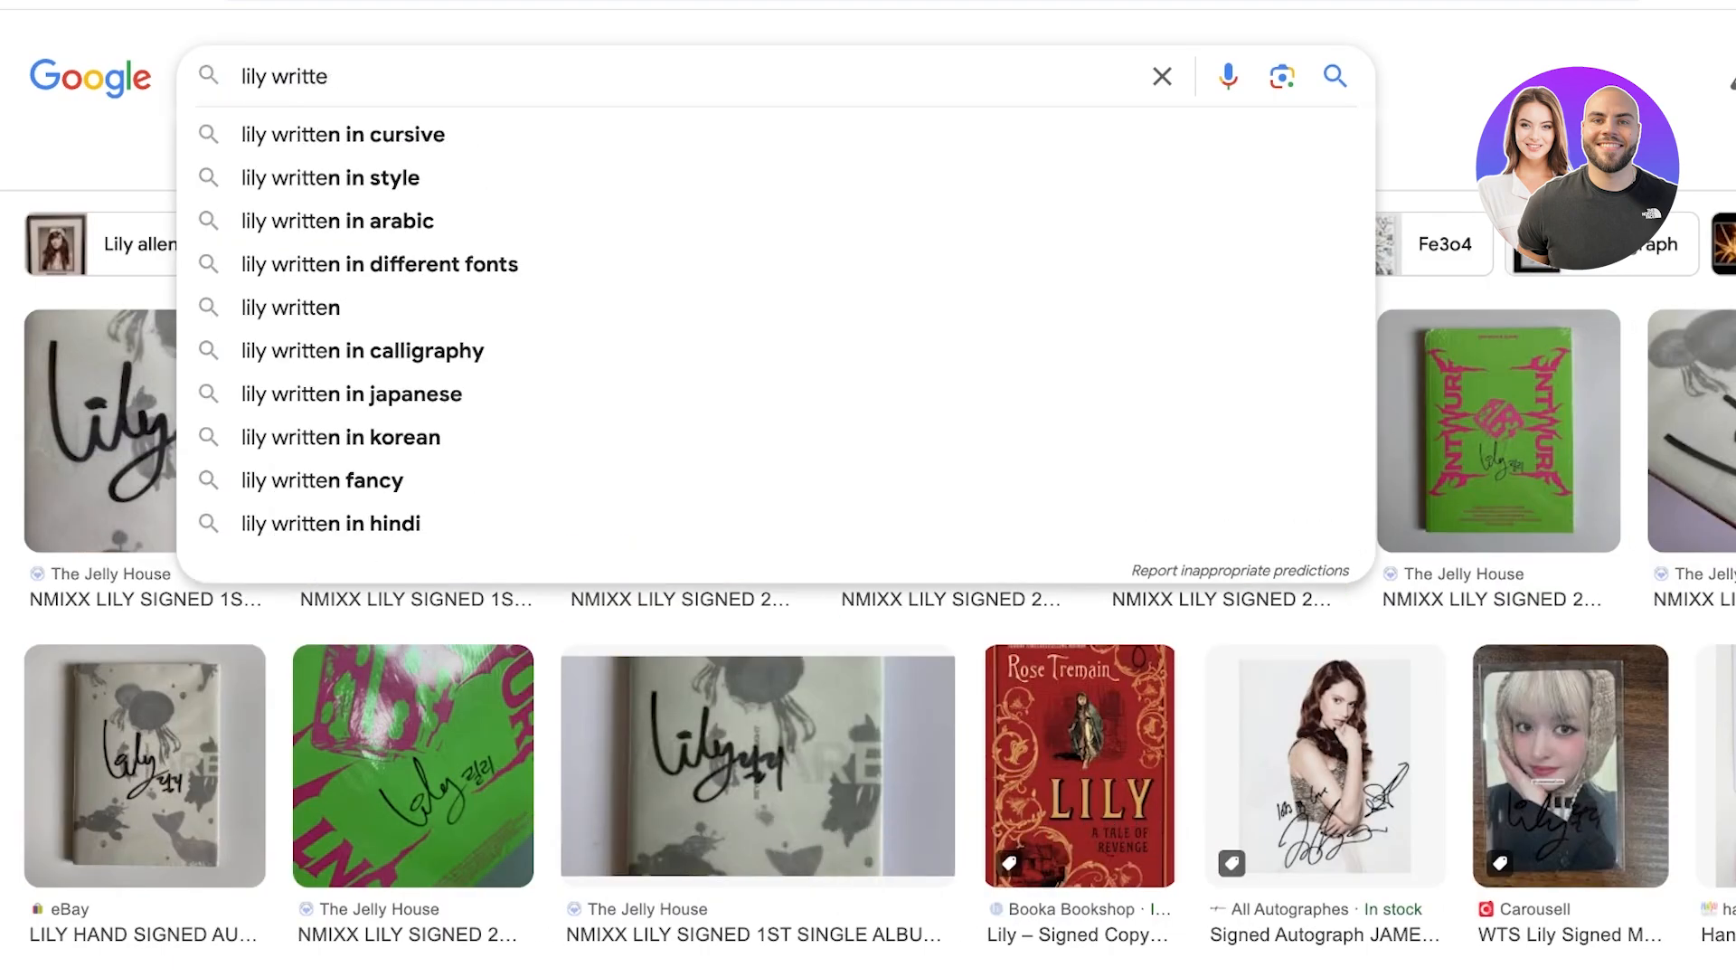
{"action": "type", "text": "n o"}
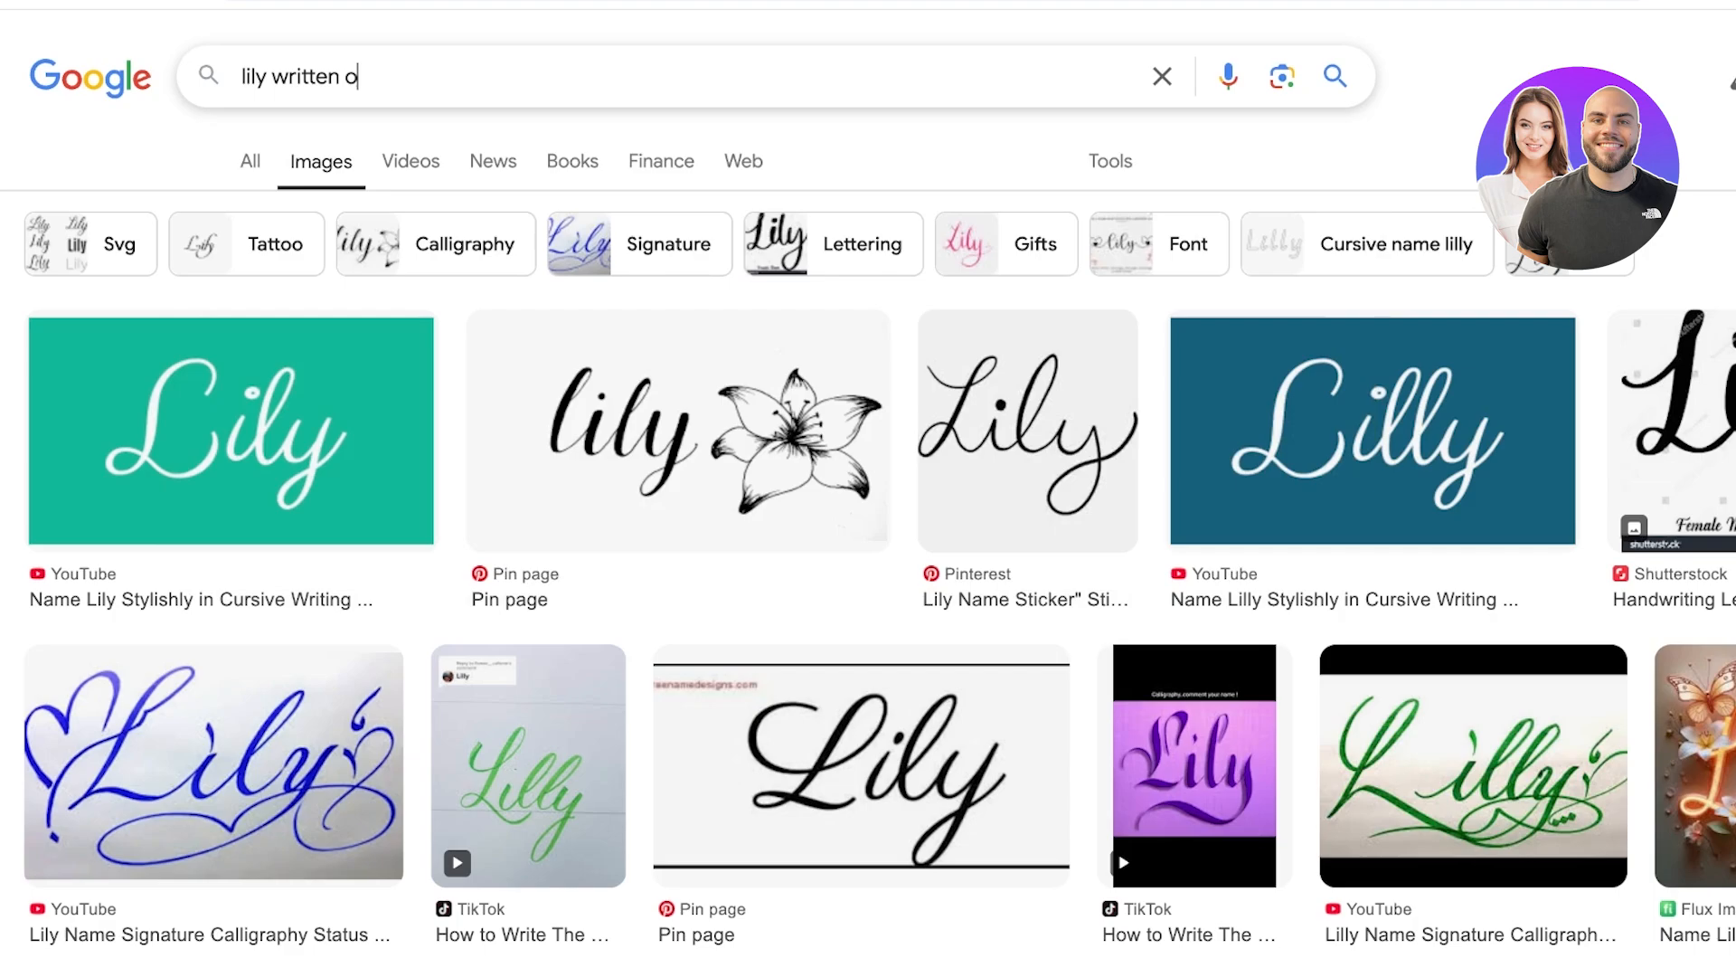
{"action": "type", "text": "np"}
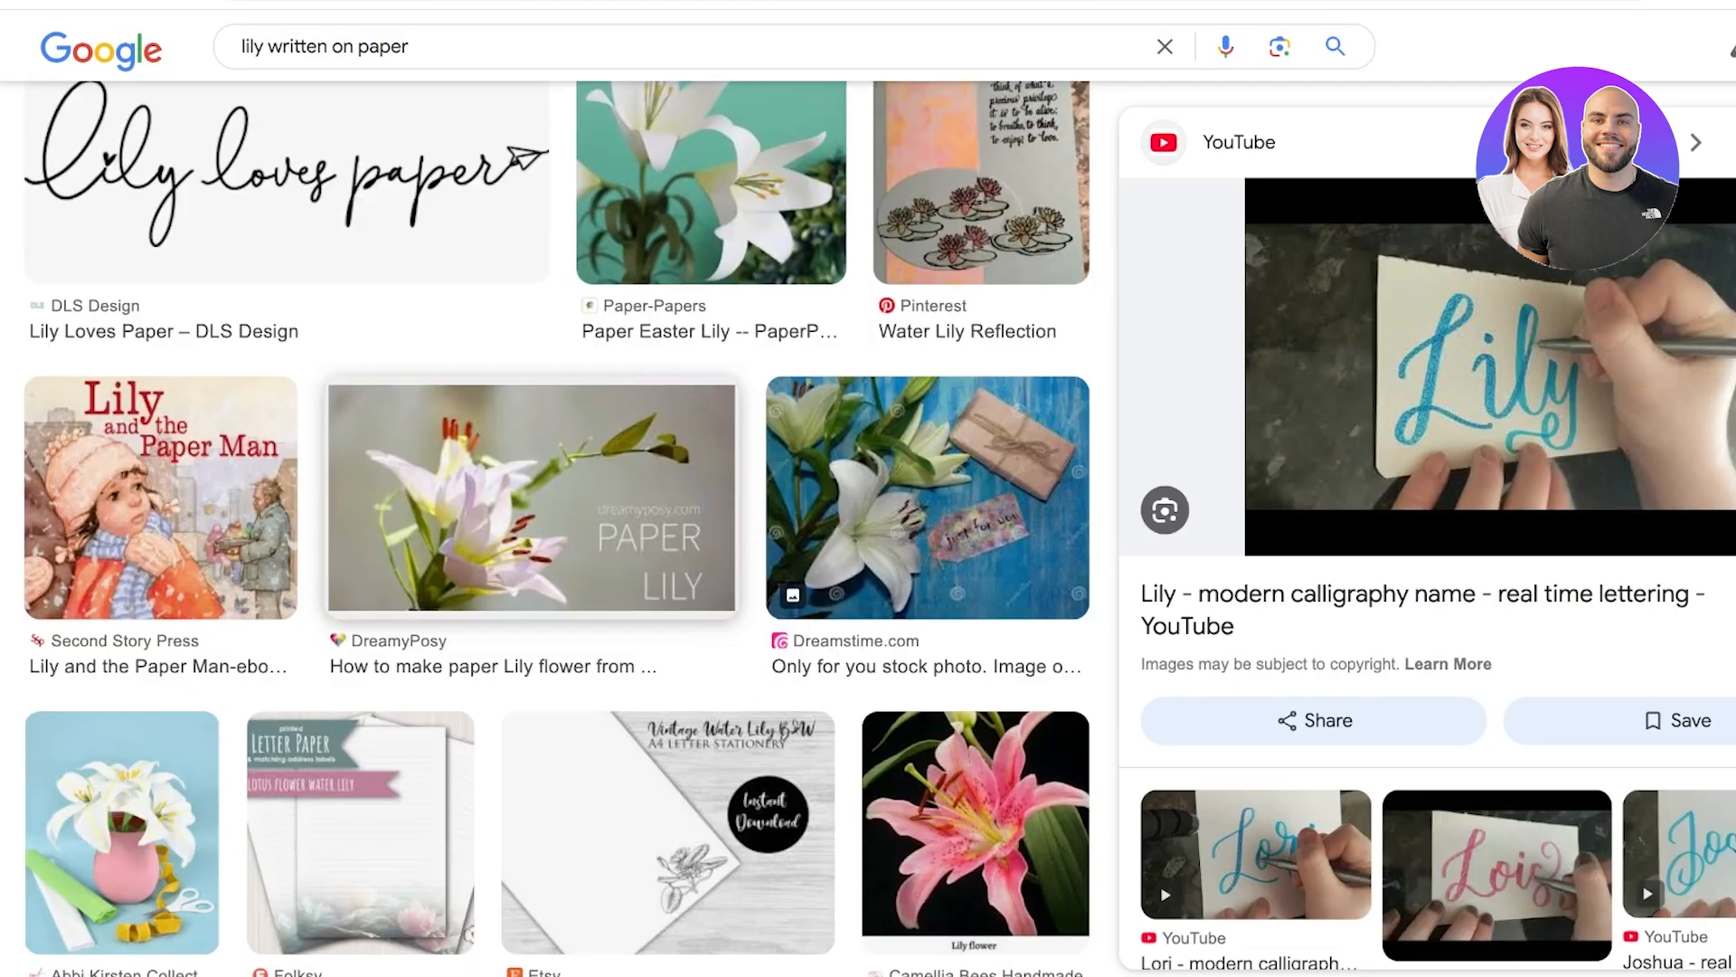
Preview the green handwritten name image, then start a blank Canva presentation
{"action": "scroll", "coordinate": [556, 524], "scroll_direction": "down", "scroll_amount": 5}
{"action": "scroll", "coordinate": [1429, 542], "scroll_direction": "down", "scroll_amount": 5}
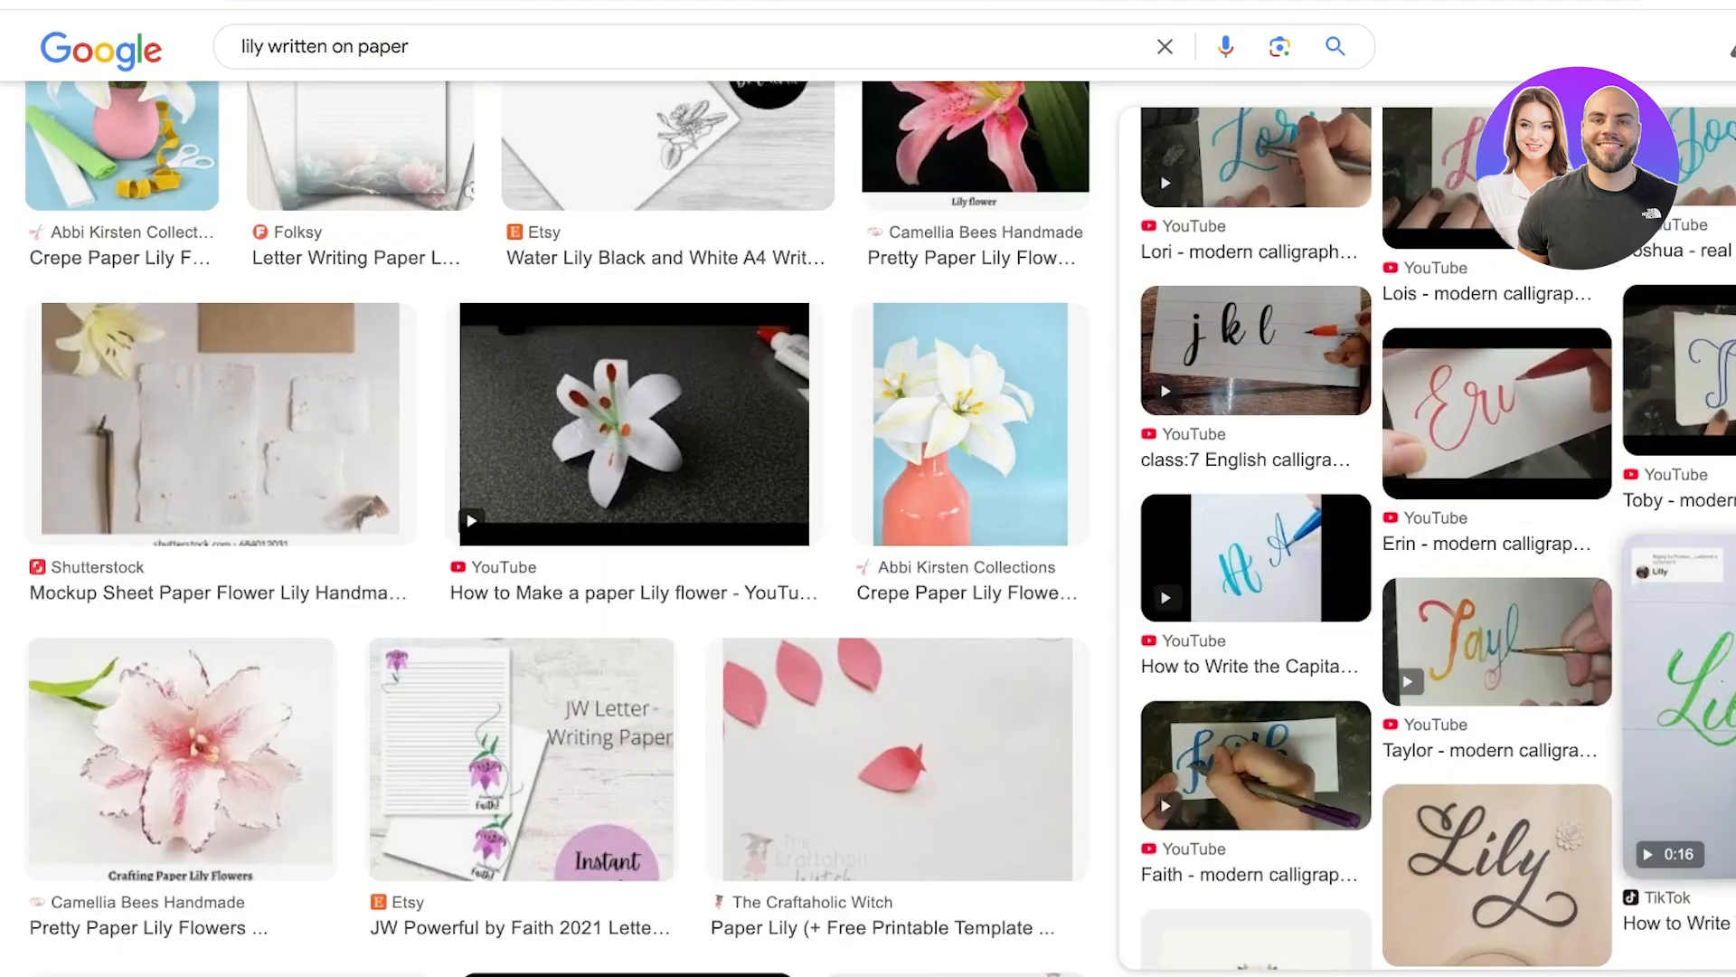
{"action": "left_click", "coordinate": [1689, 705]}
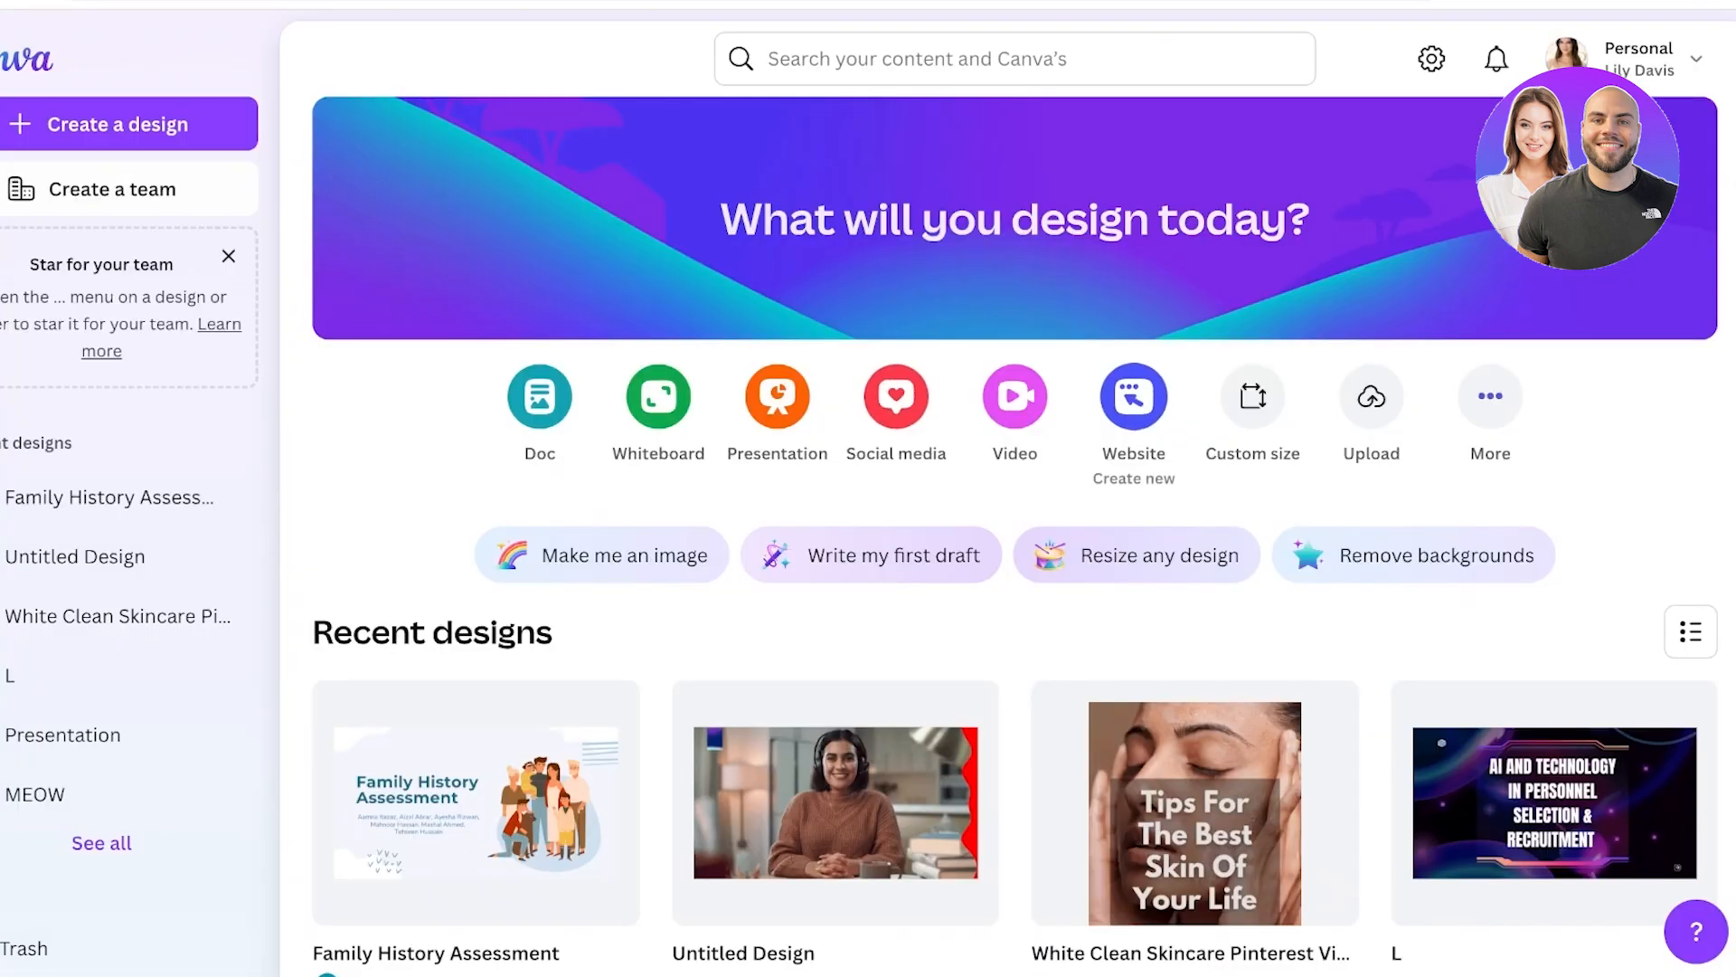
{"action": "left_click", "coordinate": [777, 396]}
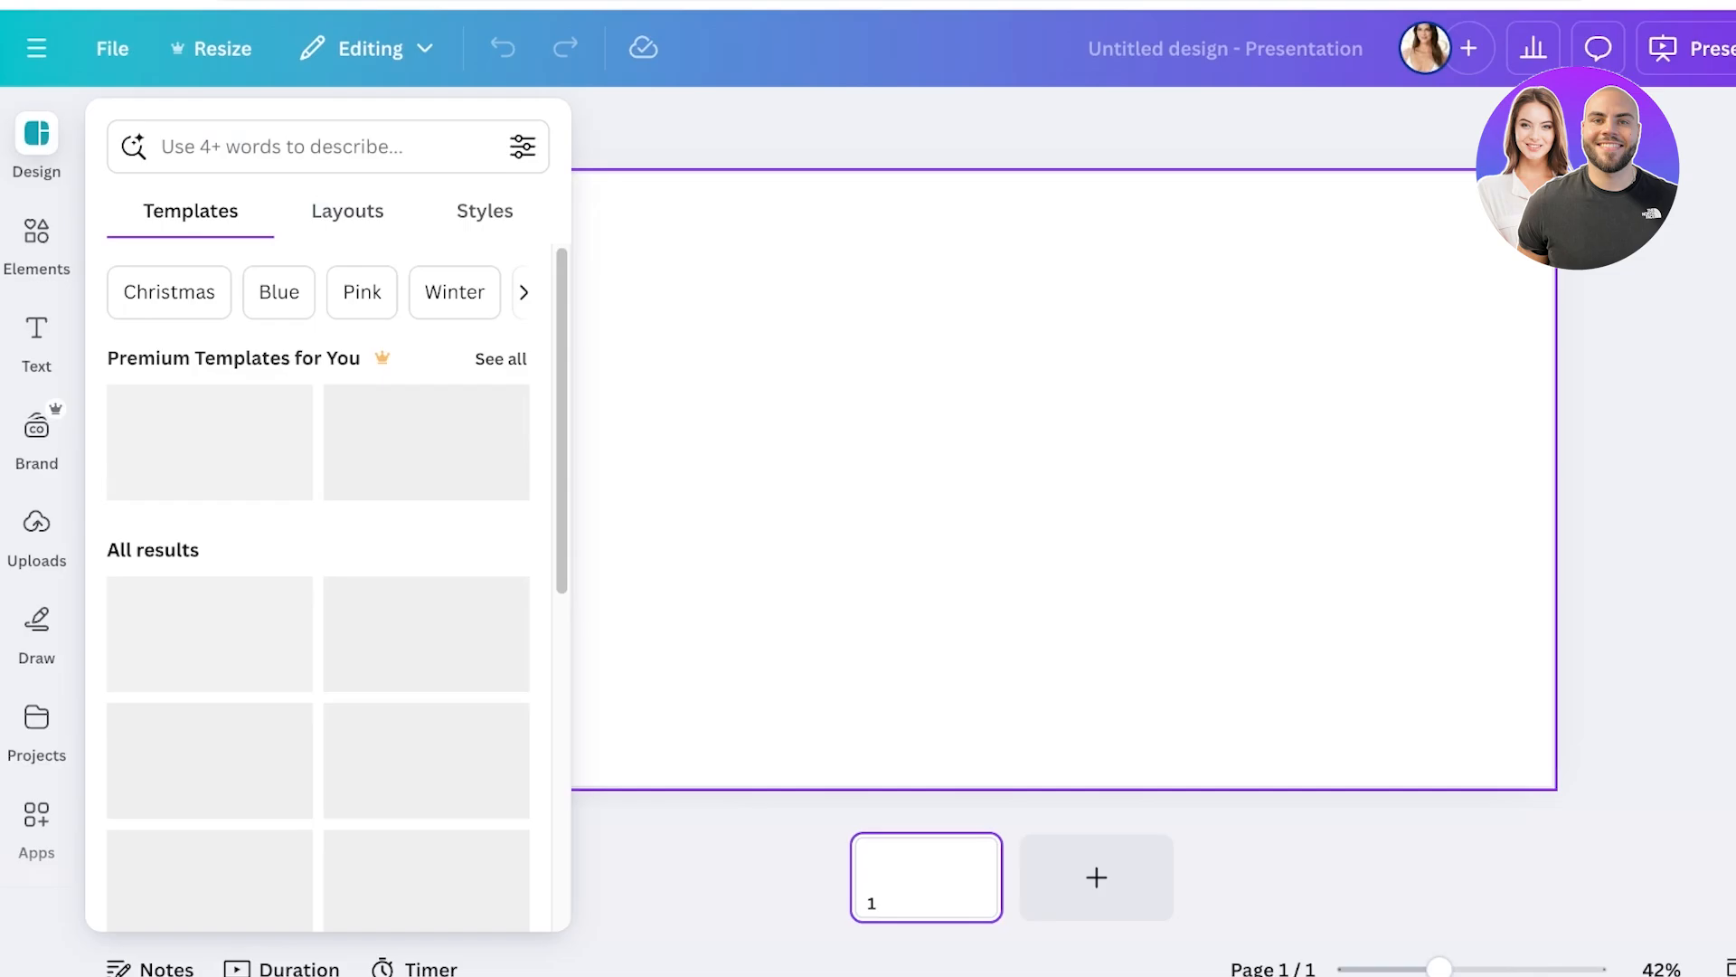
Paste the green handwritten name image, remove its background, centre it, and open Download settings
{"action": "key", "text": "ctrl+v"}
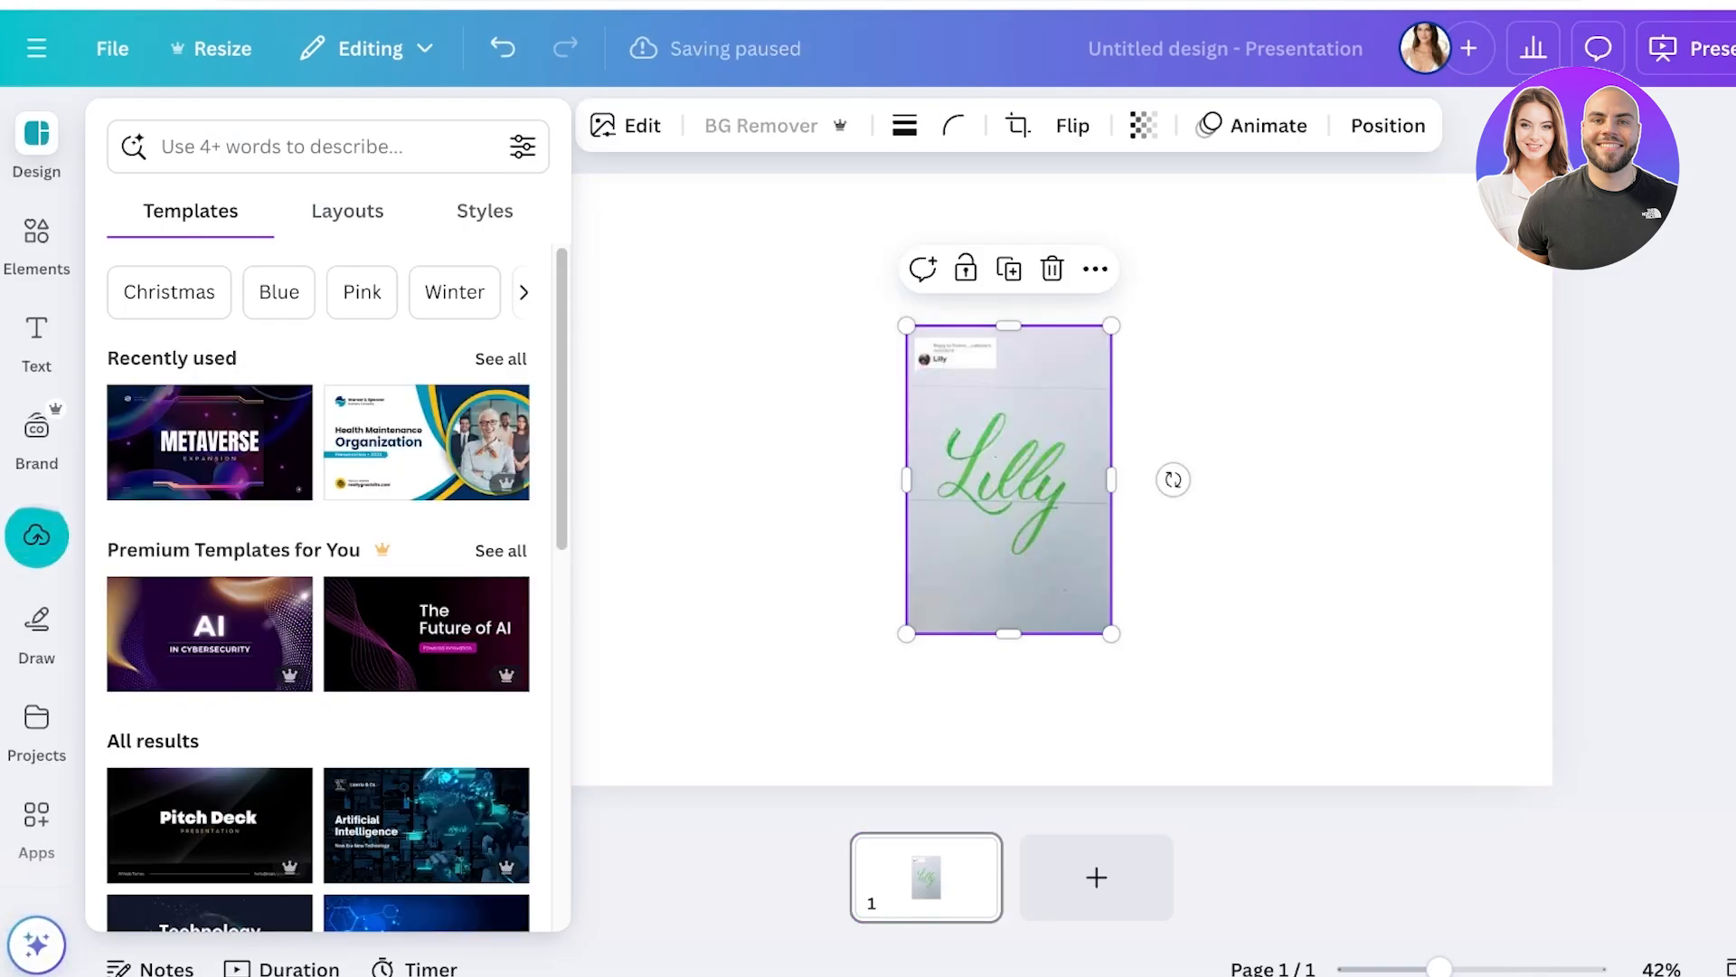
{"action": "left_click", "coordinate": [760, 125]}
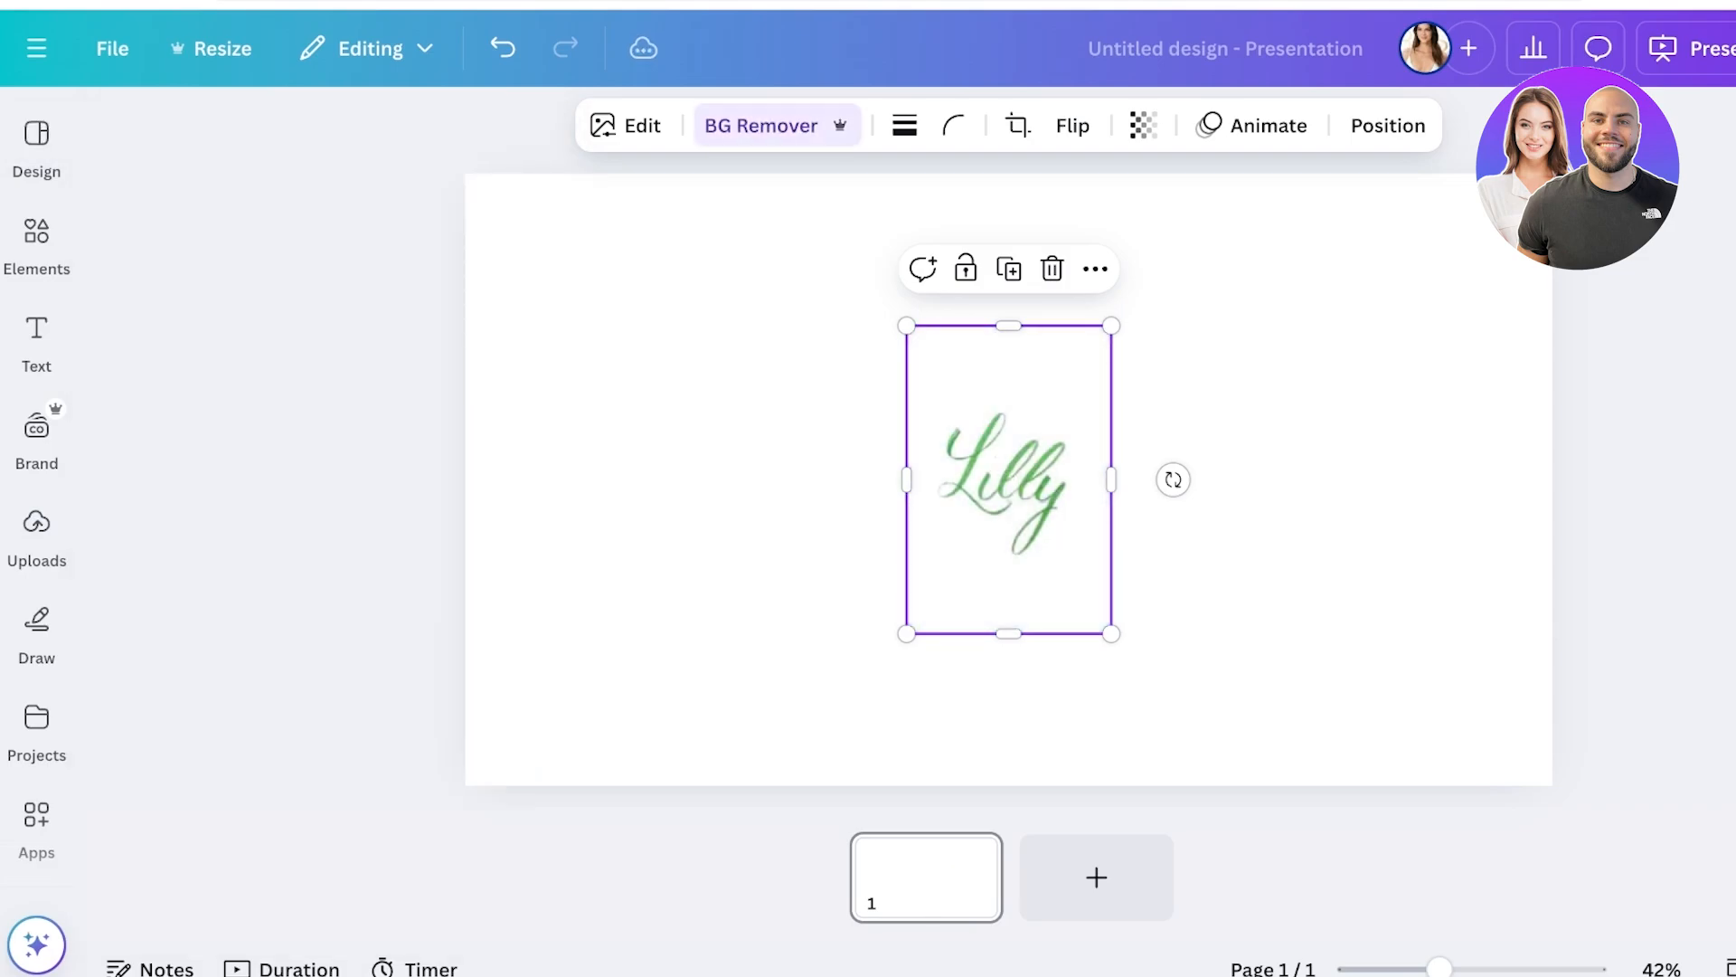
{"action": "mouse_move", "coordinate": [1009, 479]}
{"action": "left_mouse_down"}
{"action": "mouse_move", "coordinate": [1136, 441]}
{"action": "mouse_move", "coordinate": [1009, 461]}
{"action": "left_mouse_up"}
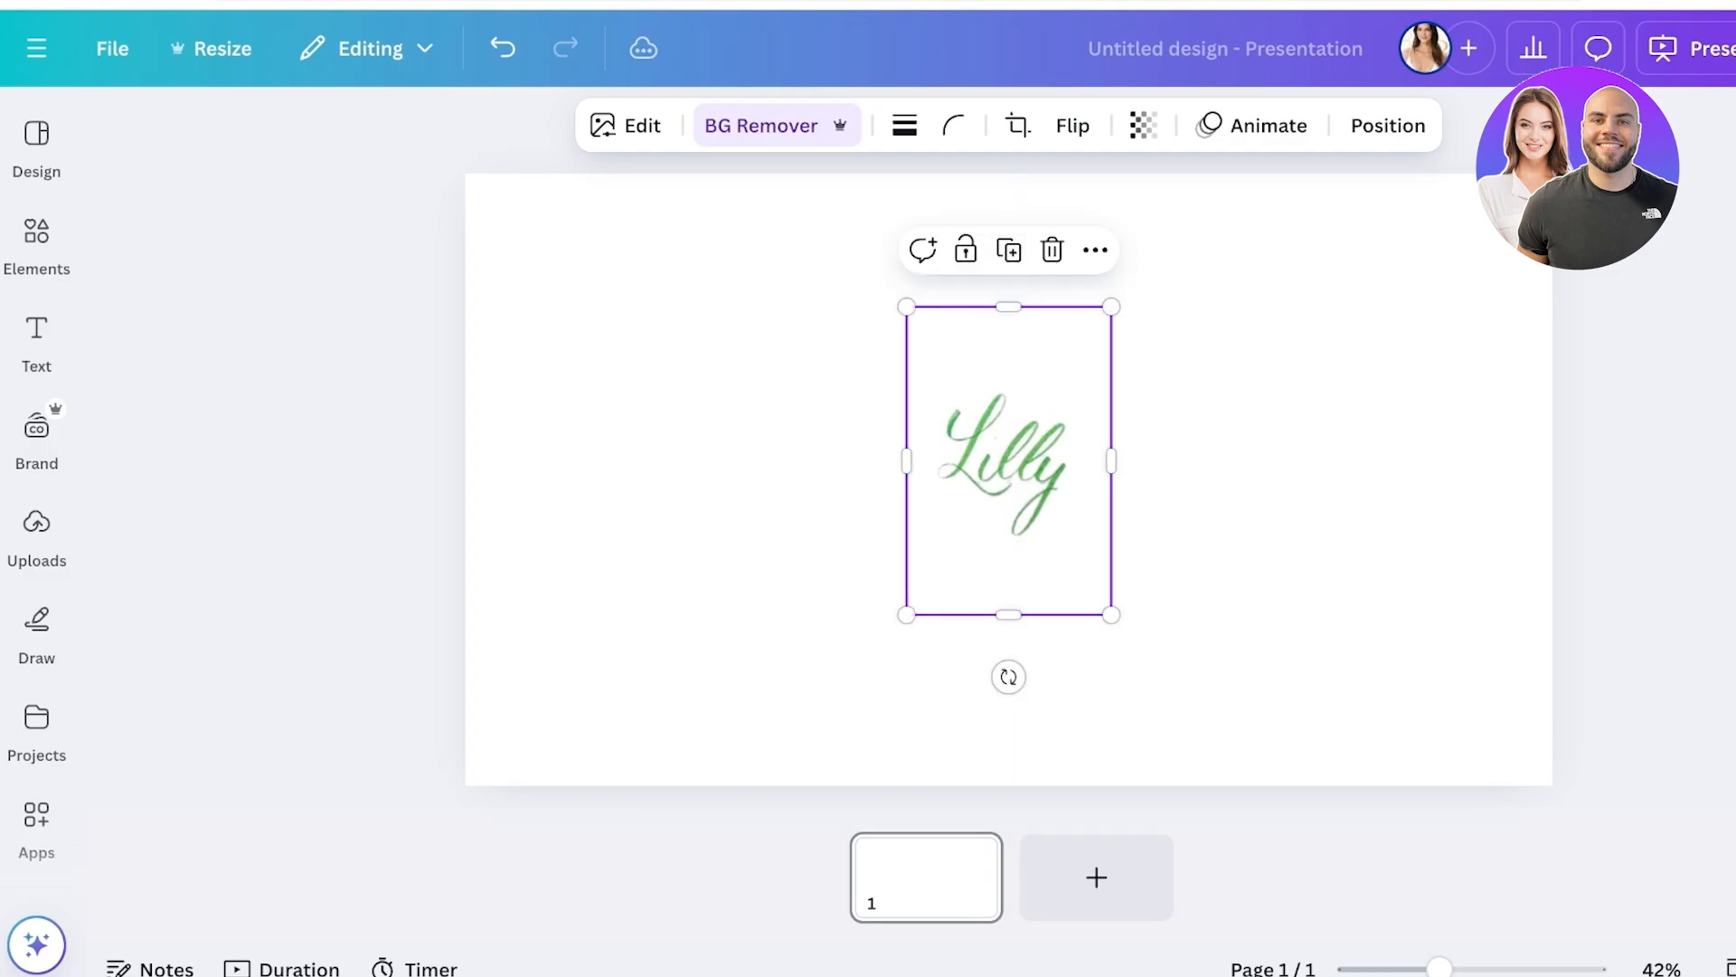
{"action": "left_click", "coordinate": [1680, 48]}
{"action": "left_click", "coordinate": [1253, 571]}
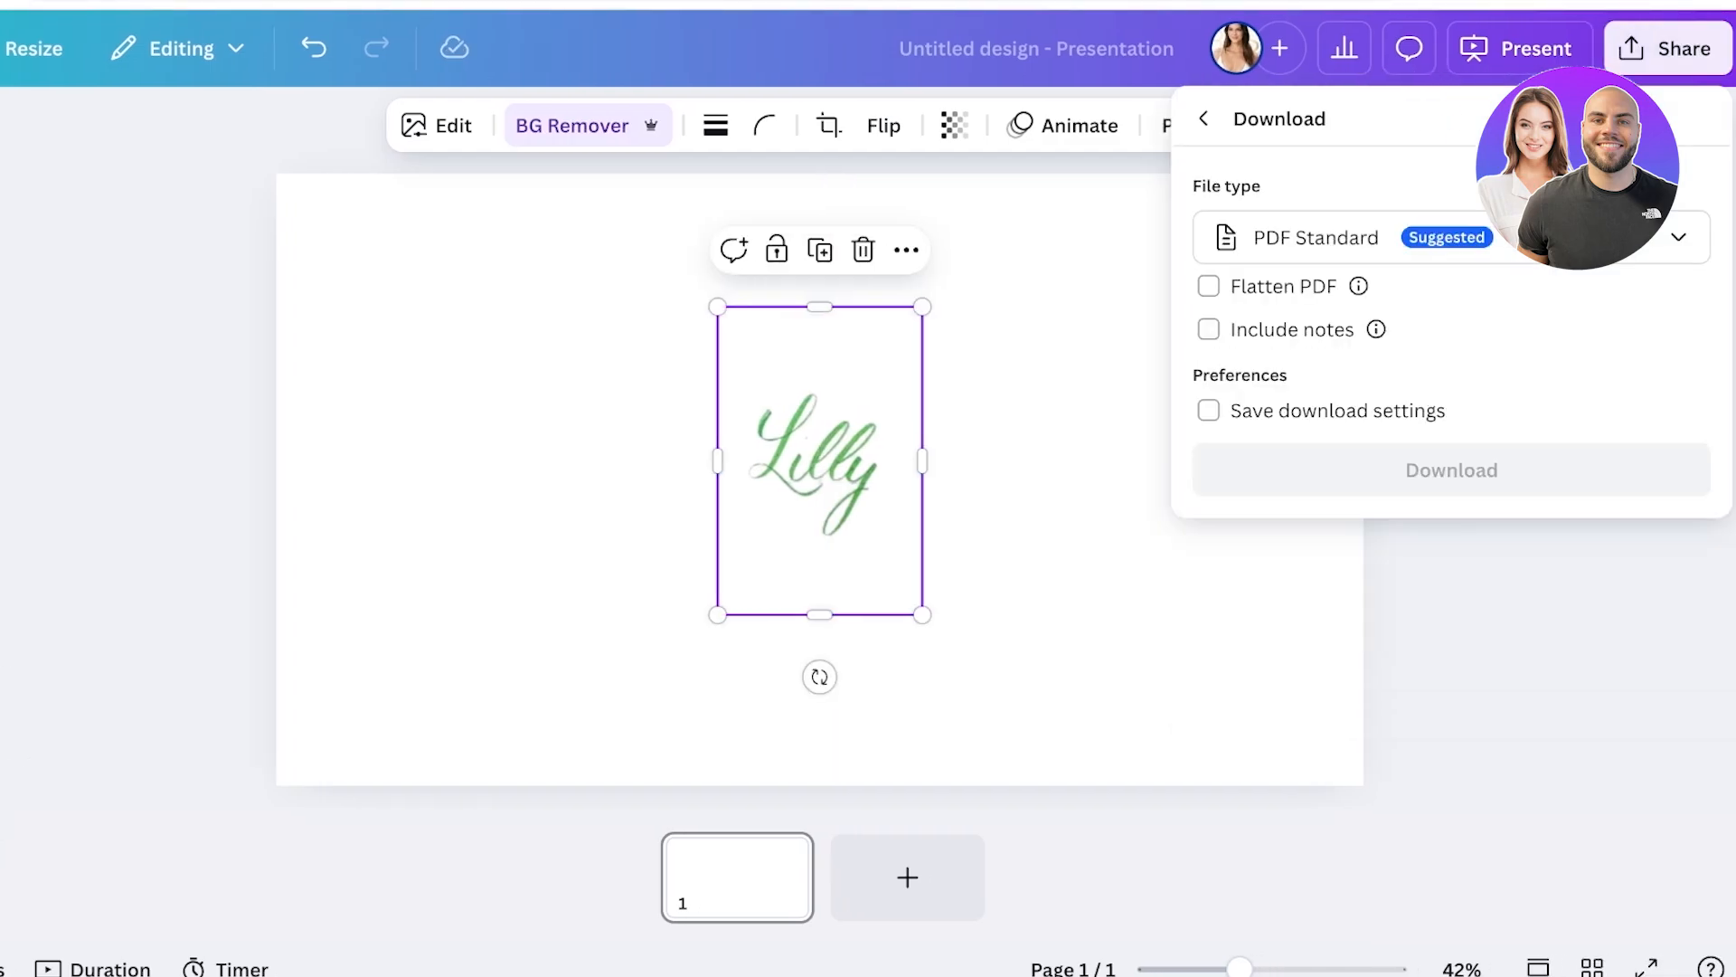
Download the design as a JPG file
{"action": "left_click", "coordinate": [1451, 237]}
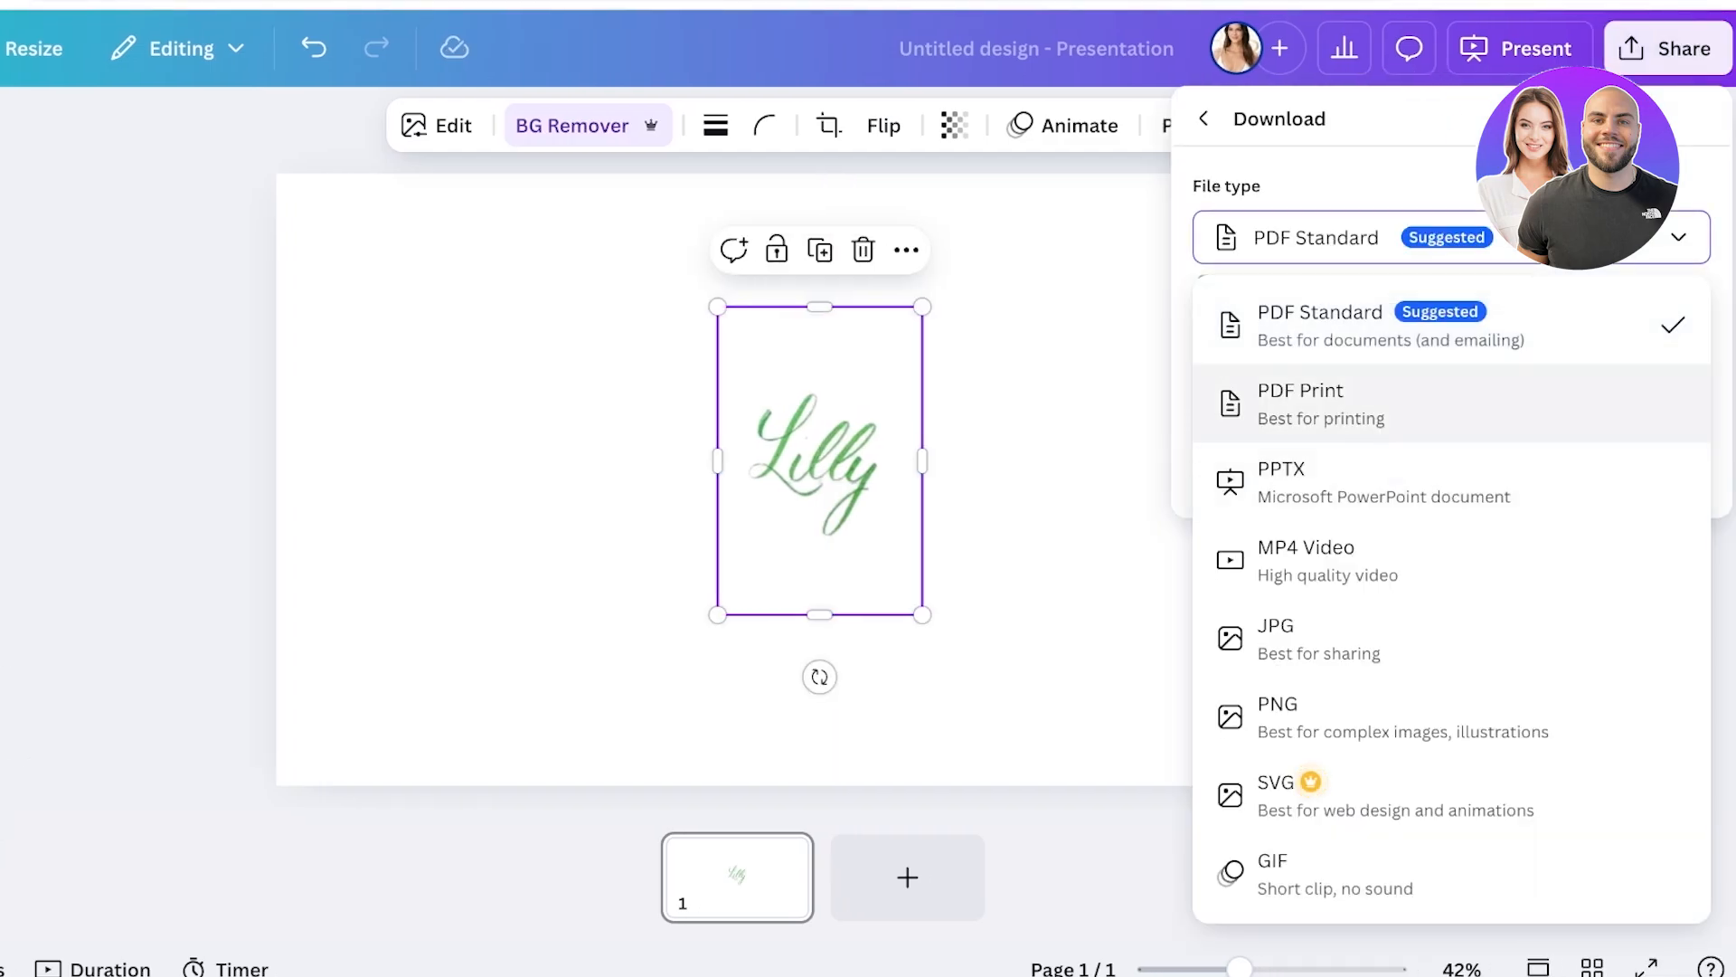
{"action": "left_click", "coordinate": [1275, 638]}
{"action": "left_click", "coordinate": [1450, 690]}
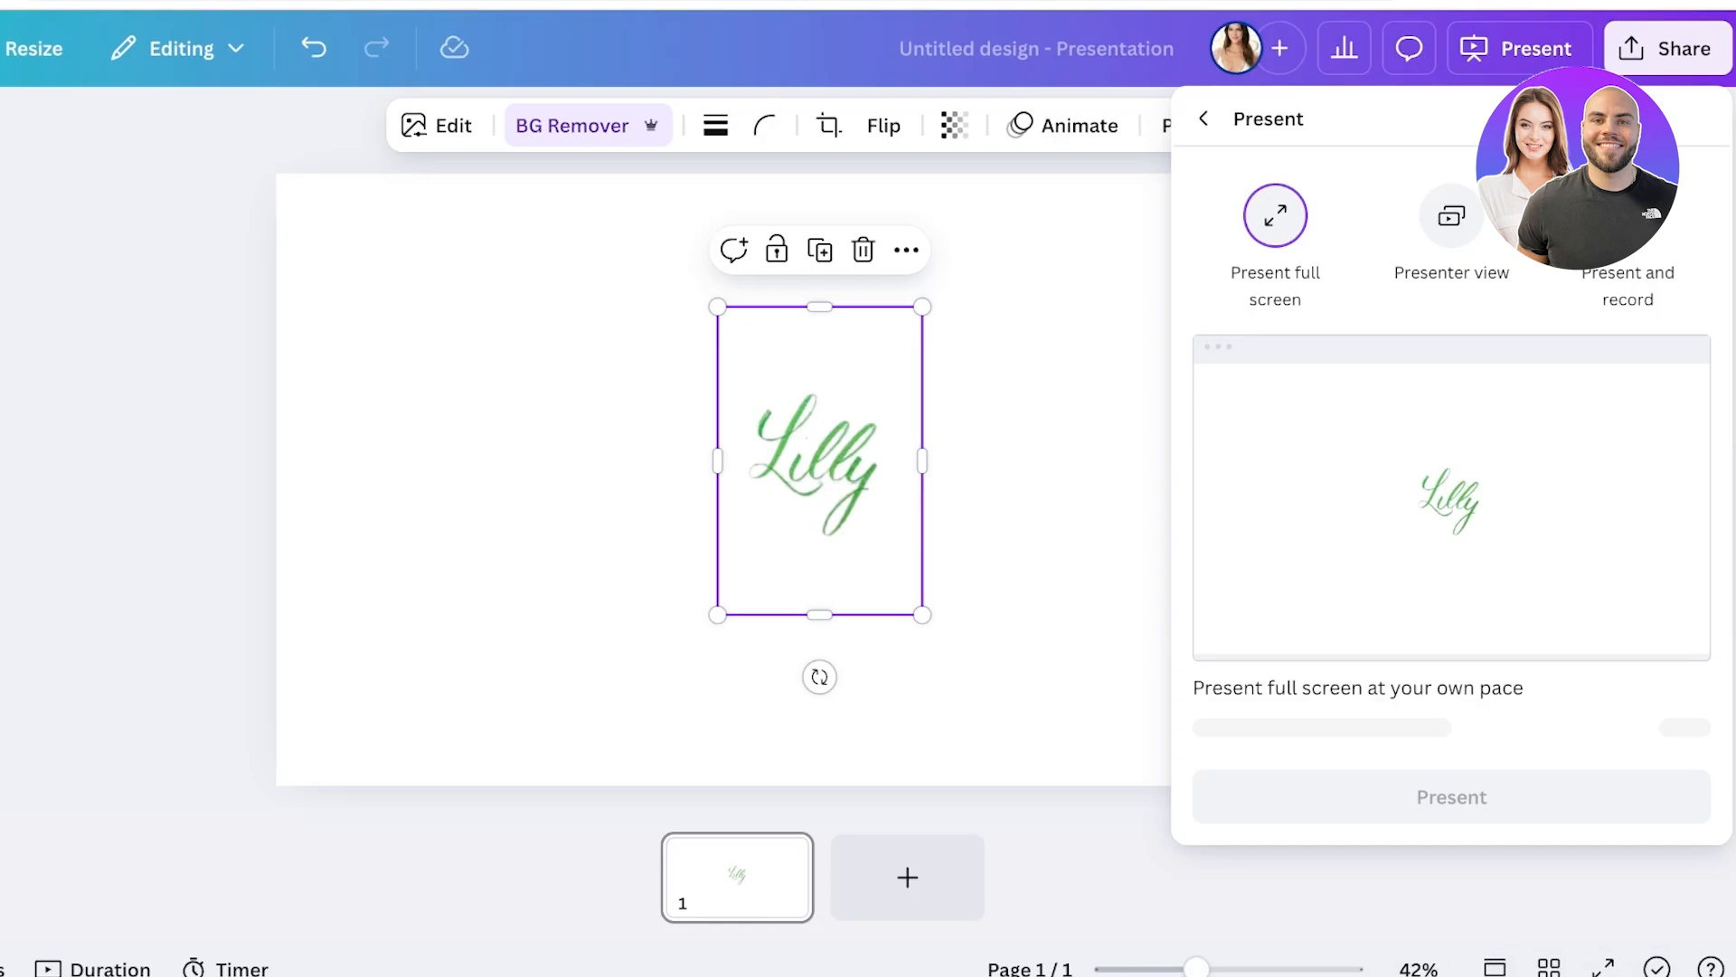
{"action": "left_click", "coordinate": [1667, 49]}
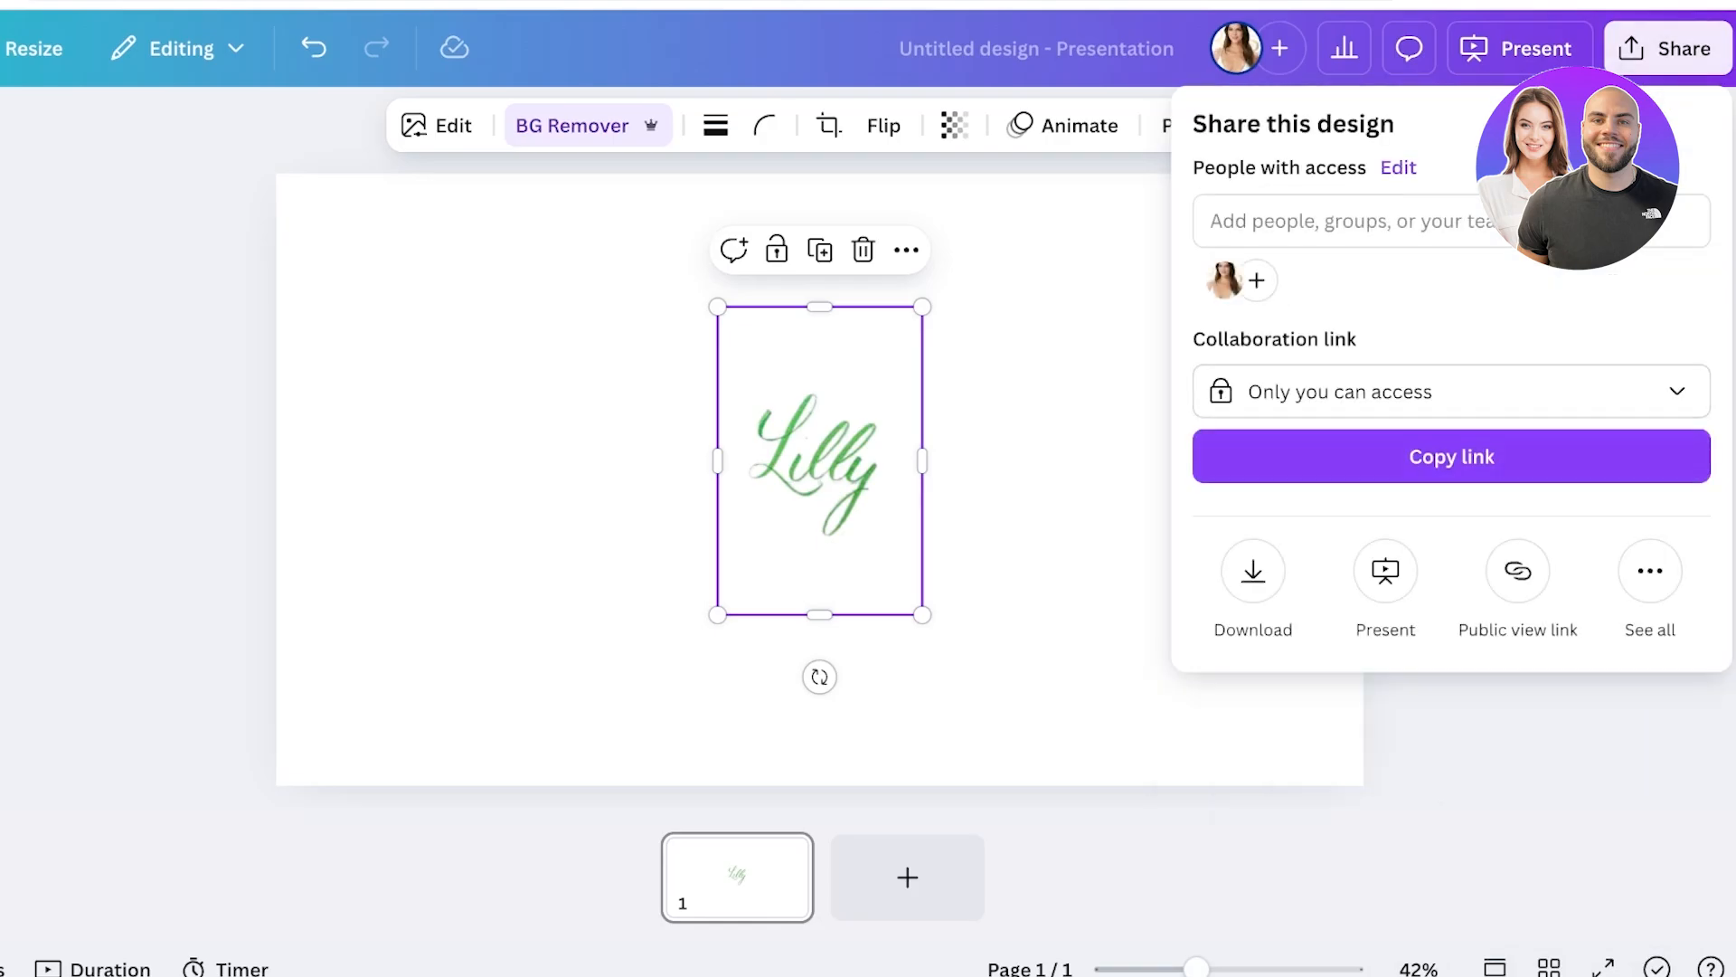
{"action": "left_click", "coordinate": [1253, 570]}
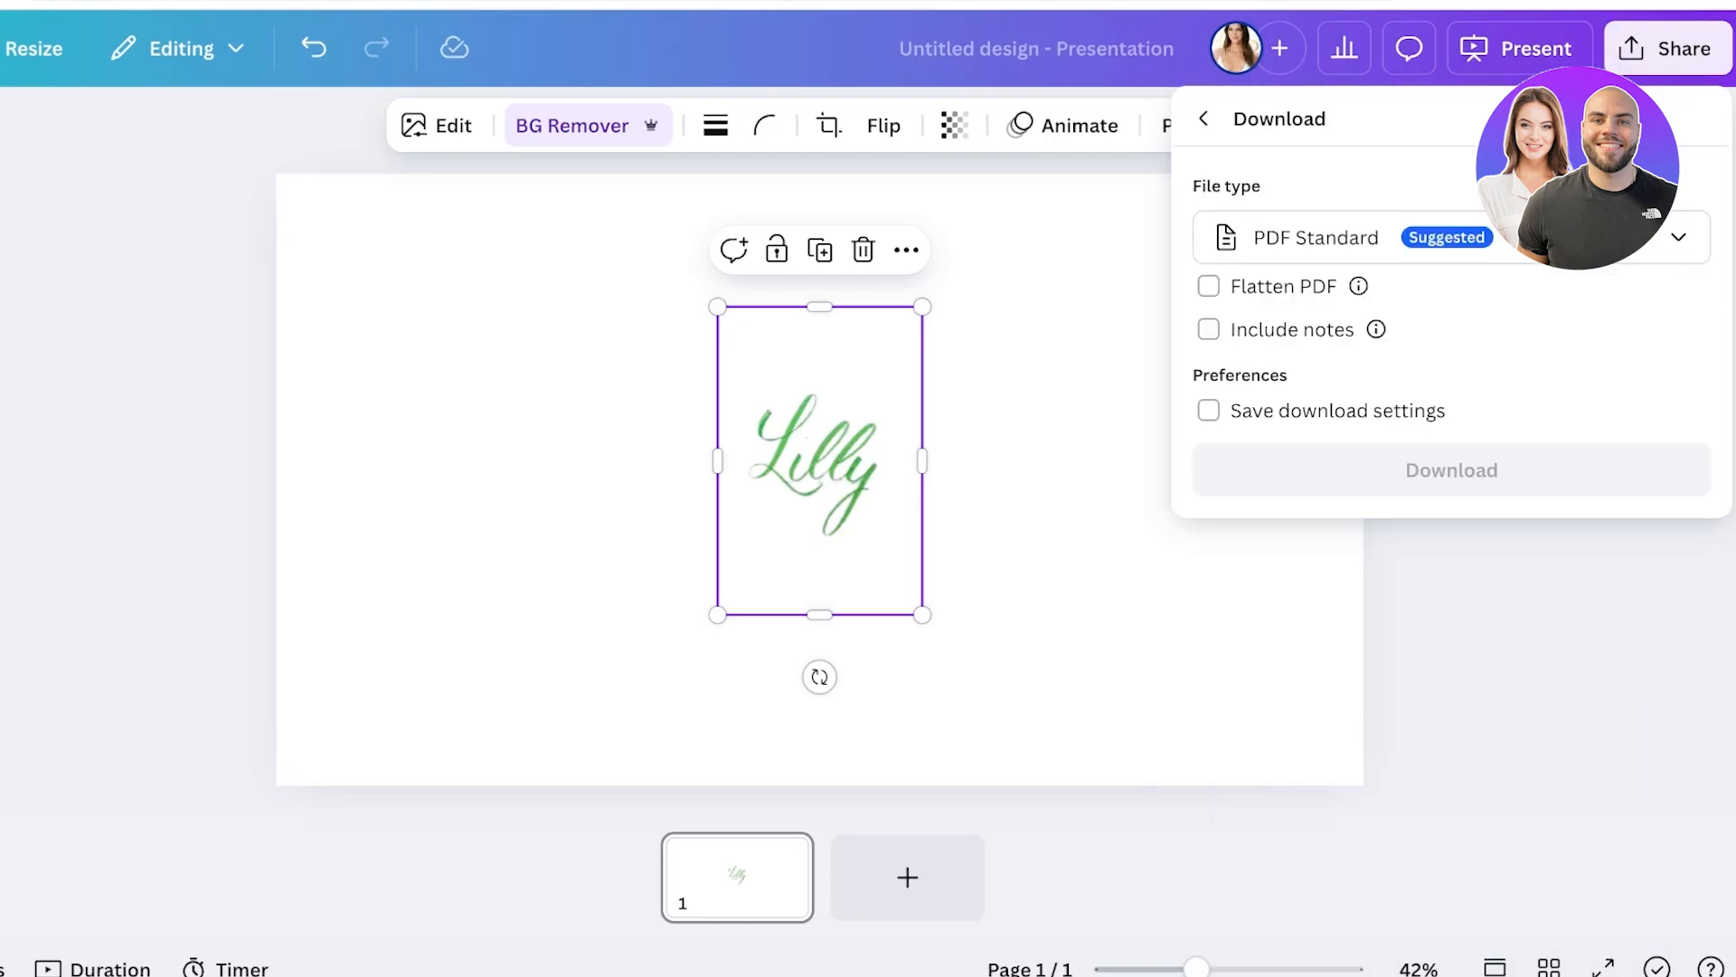
{"action": "left_click", "coordinate": [1450, 238]}
{"action": "left_click", "coordinate": [1320, 638]}
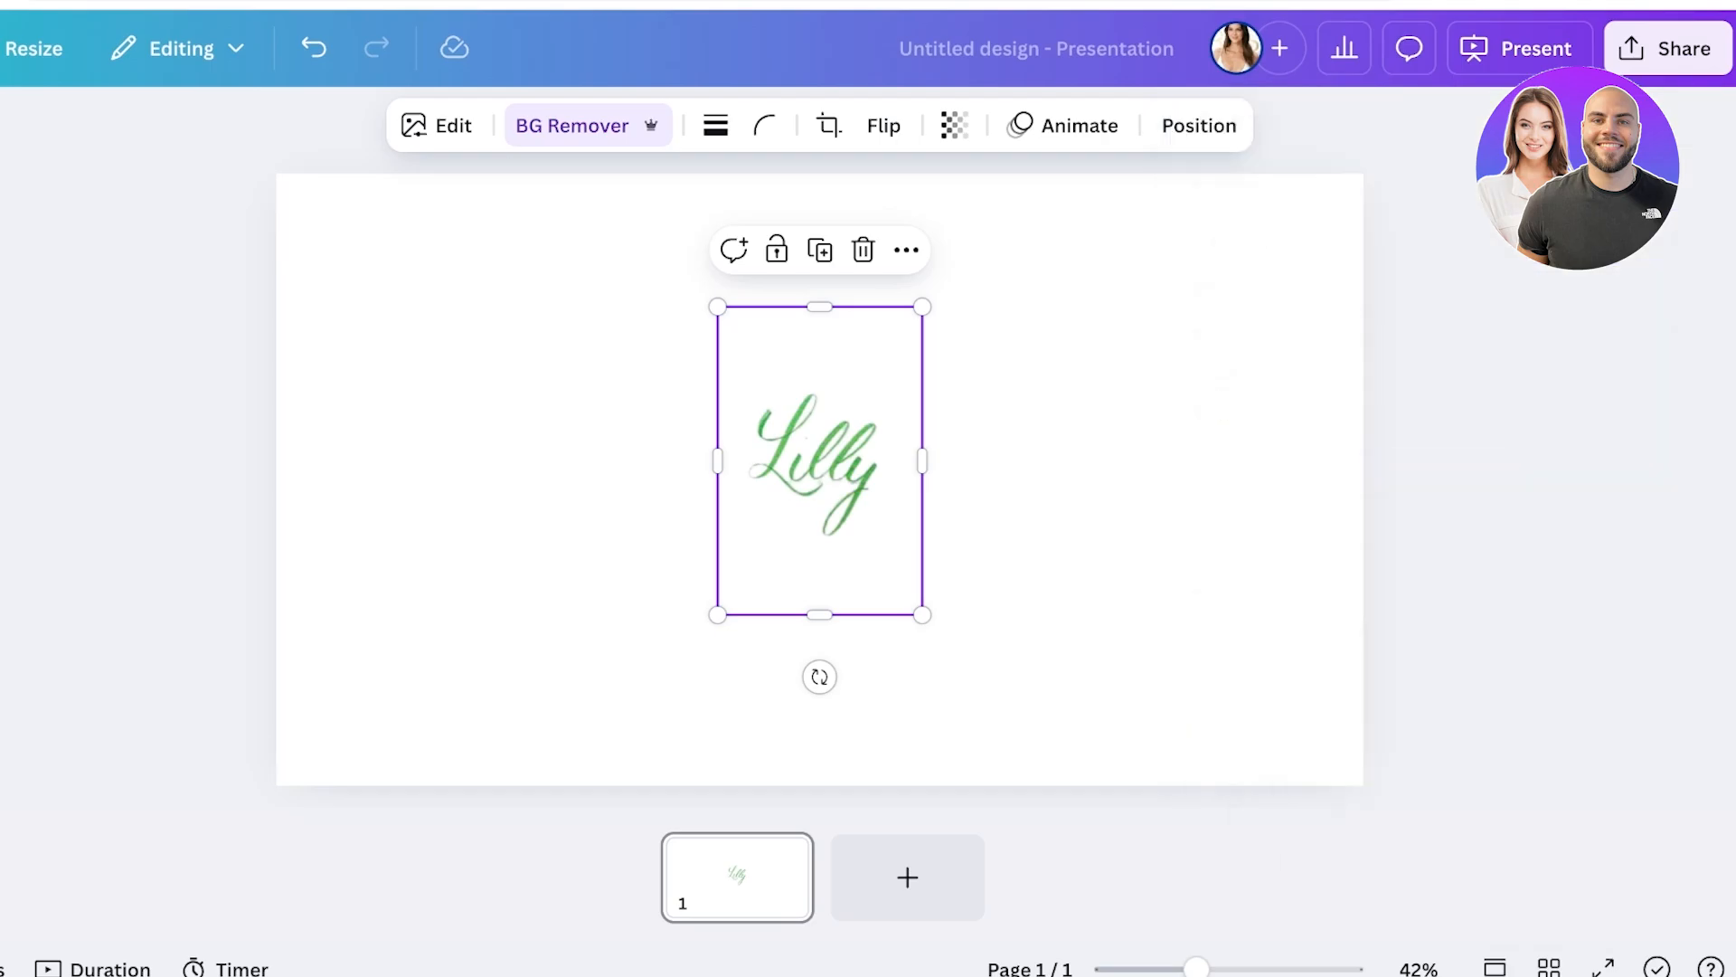
Copy the handwritten name image and show the recent designs panel
{"action": "right_click", "coordinate": [785, 452]}
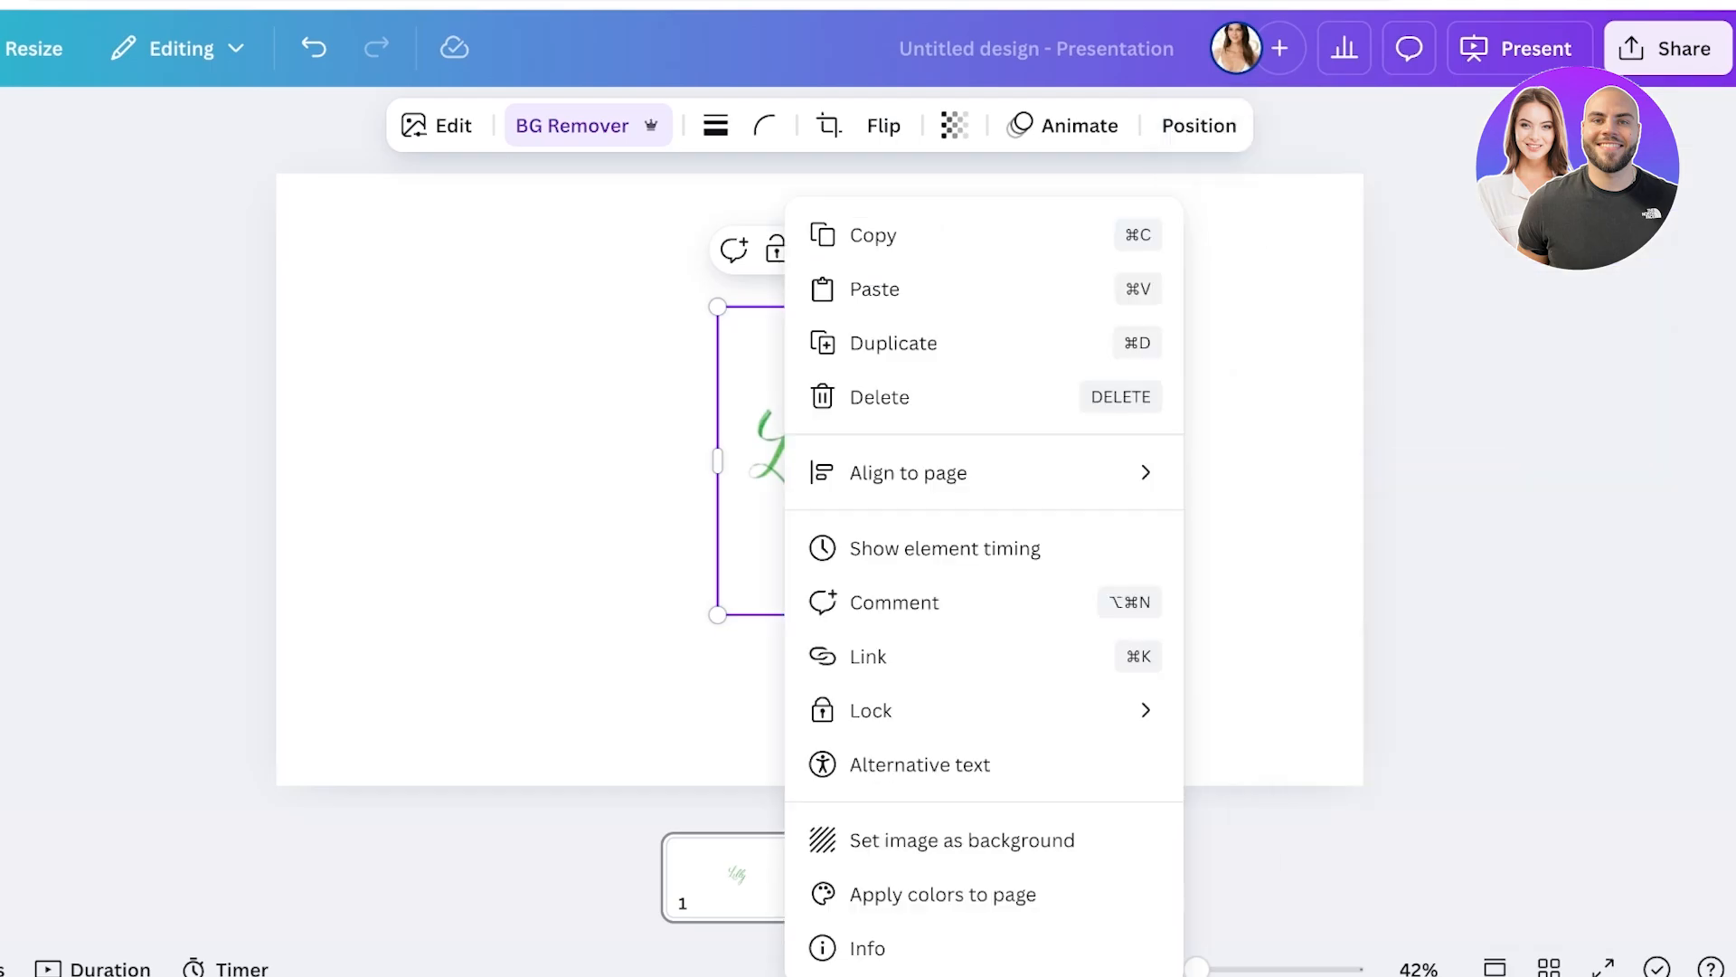
{"action": "left_click", "coordinate": [907, 245]}
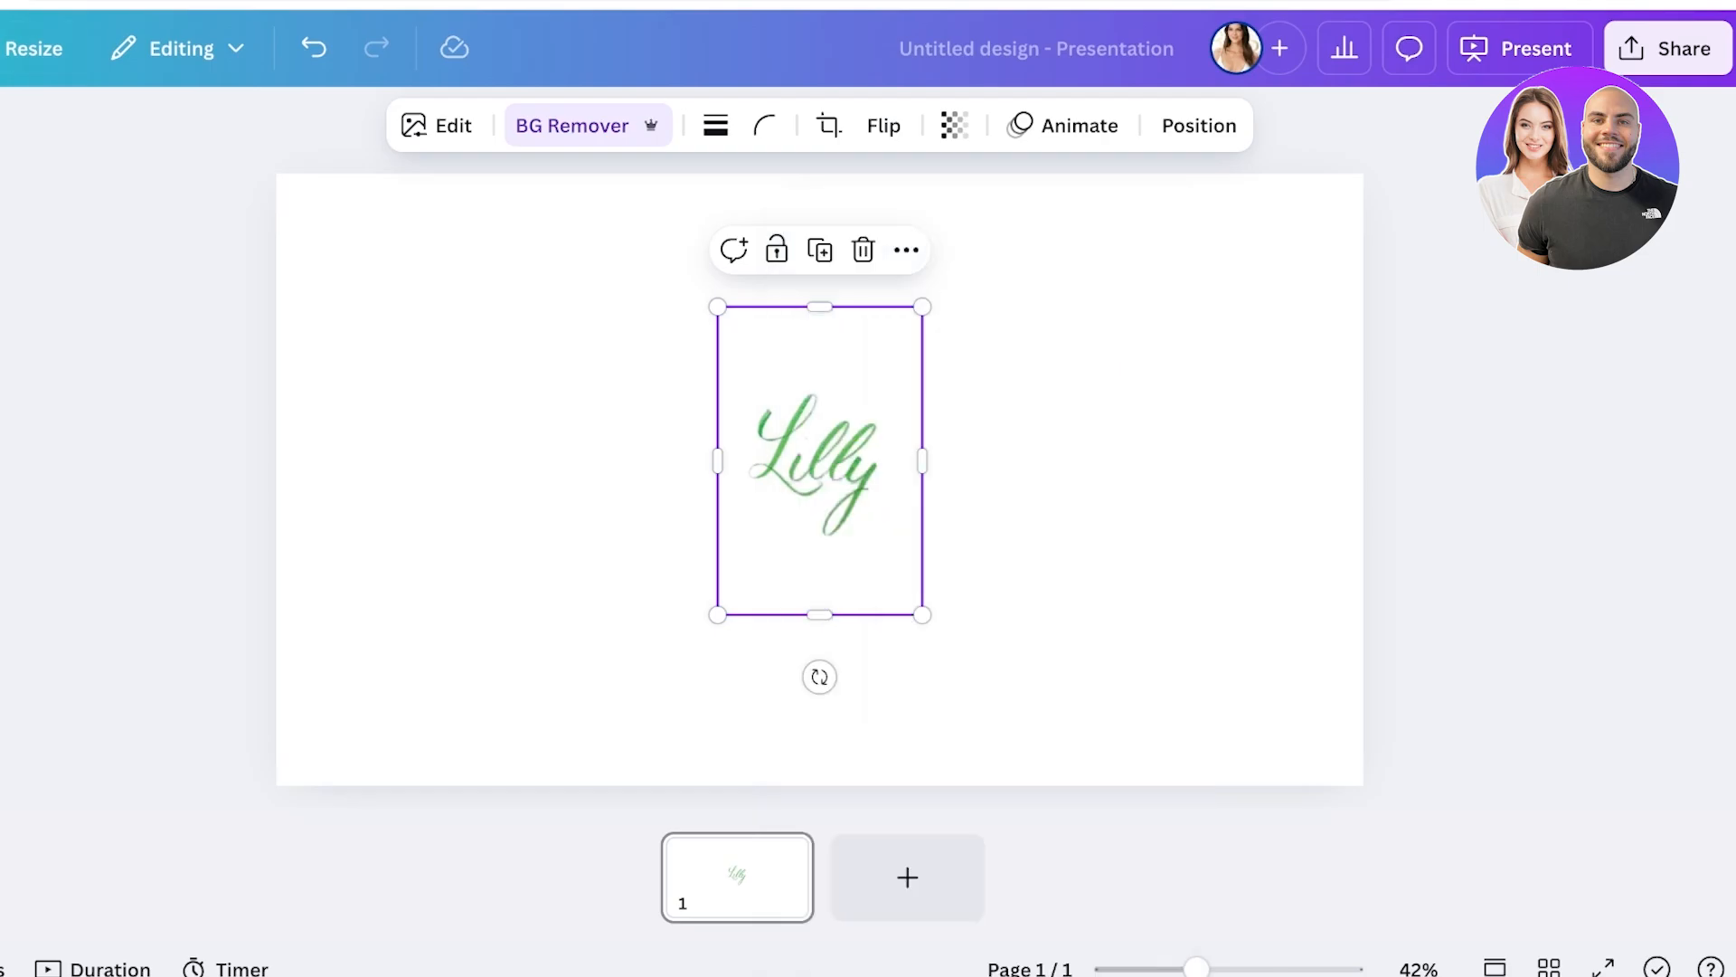
{"action": "left_click", "coordinate": [2, 47]}
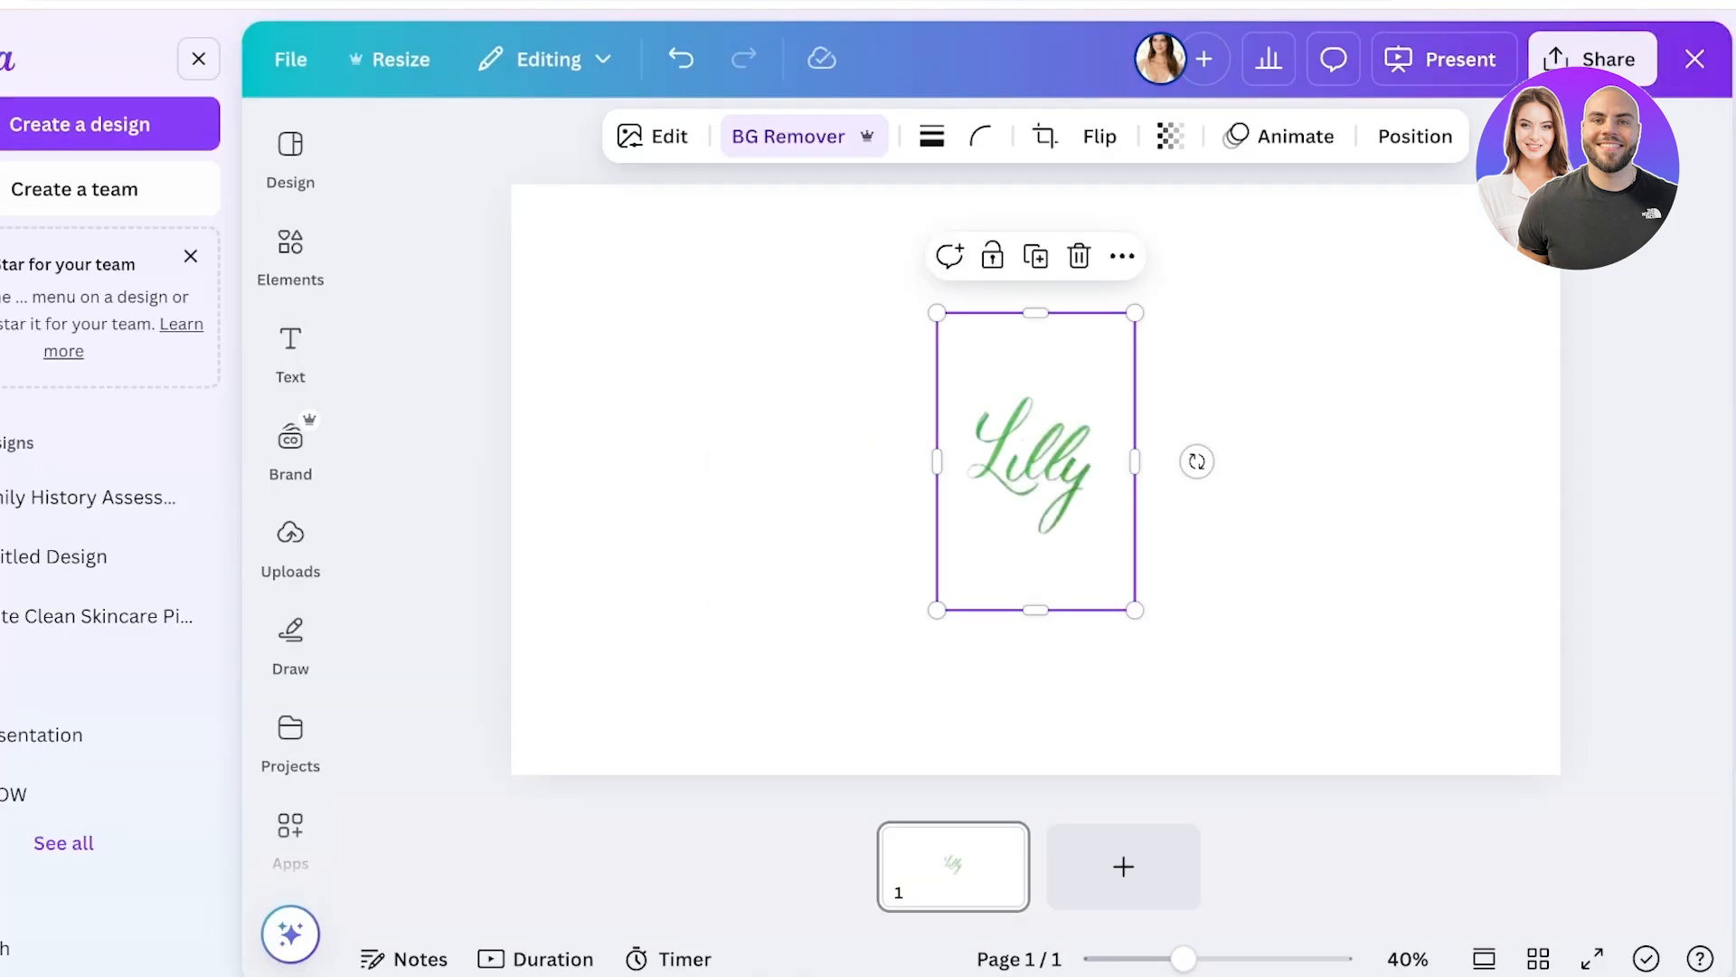
Start an Elegant Minimalist A4 Stationery design and delete its border lines
{"action": "left_click", "coordinate": [114, 124]}
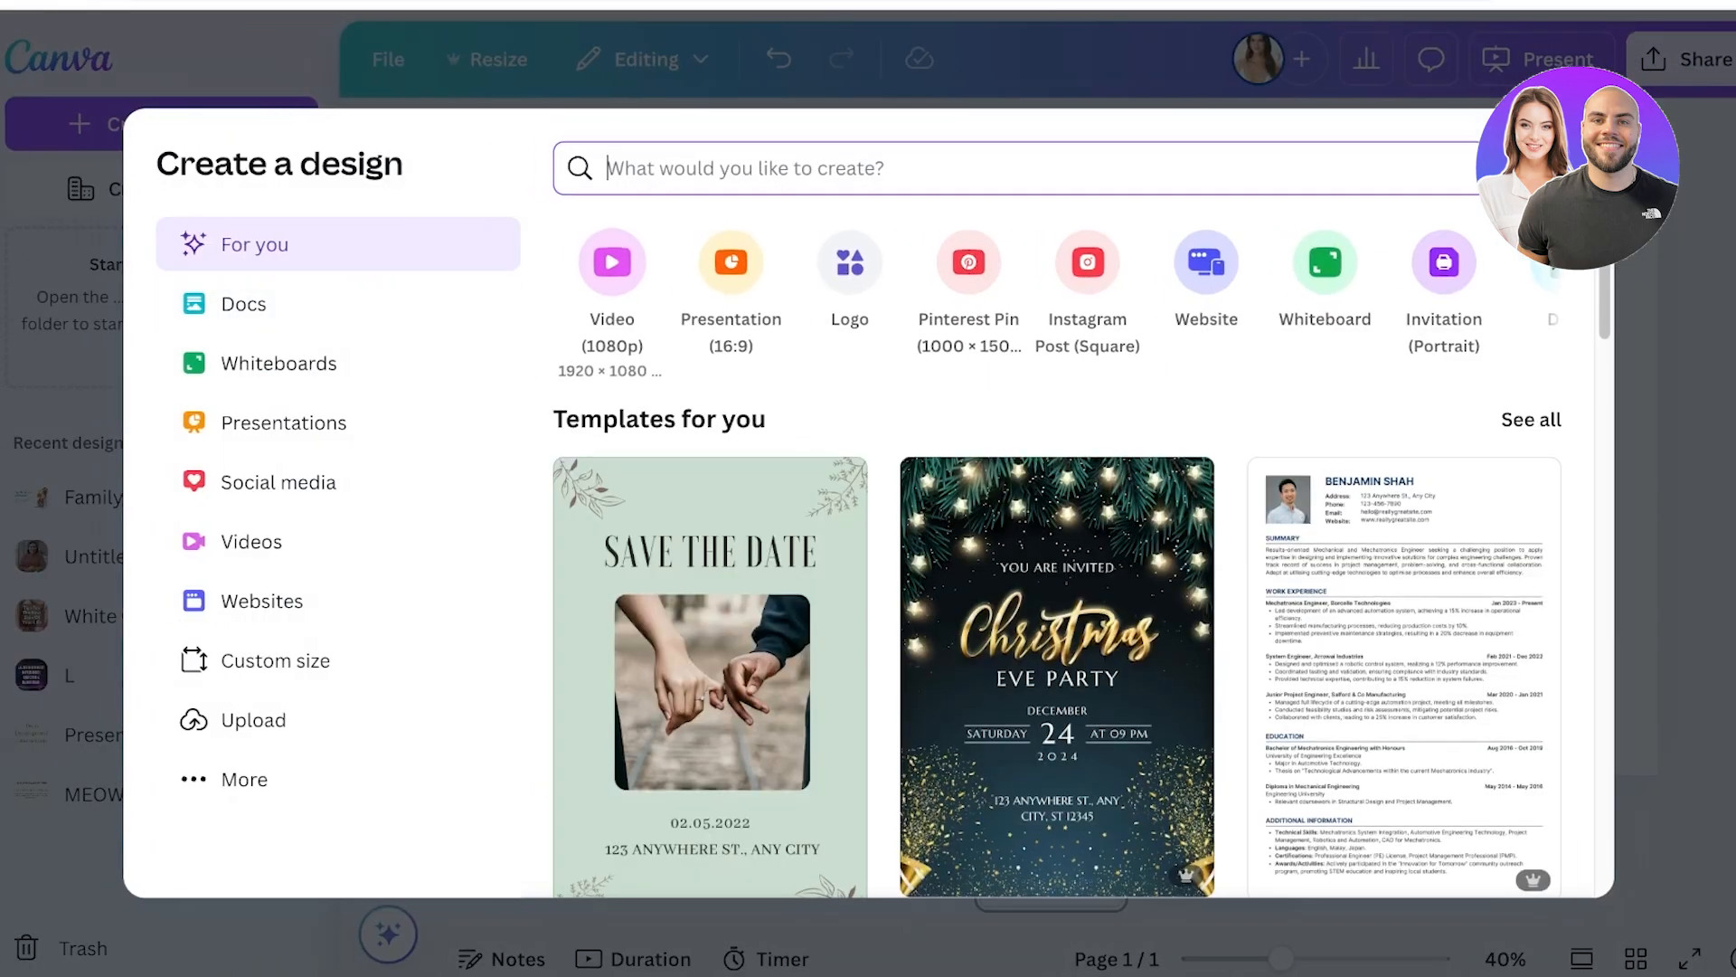
{"action": "scroll", "coordinate": [1081, 561], "scroll_direction": "down", "scroll_amount": 3}
{"action": "scroll", "coordinate": [1081, 560], "scroll_direction": "down", "scroll_amount": 5}
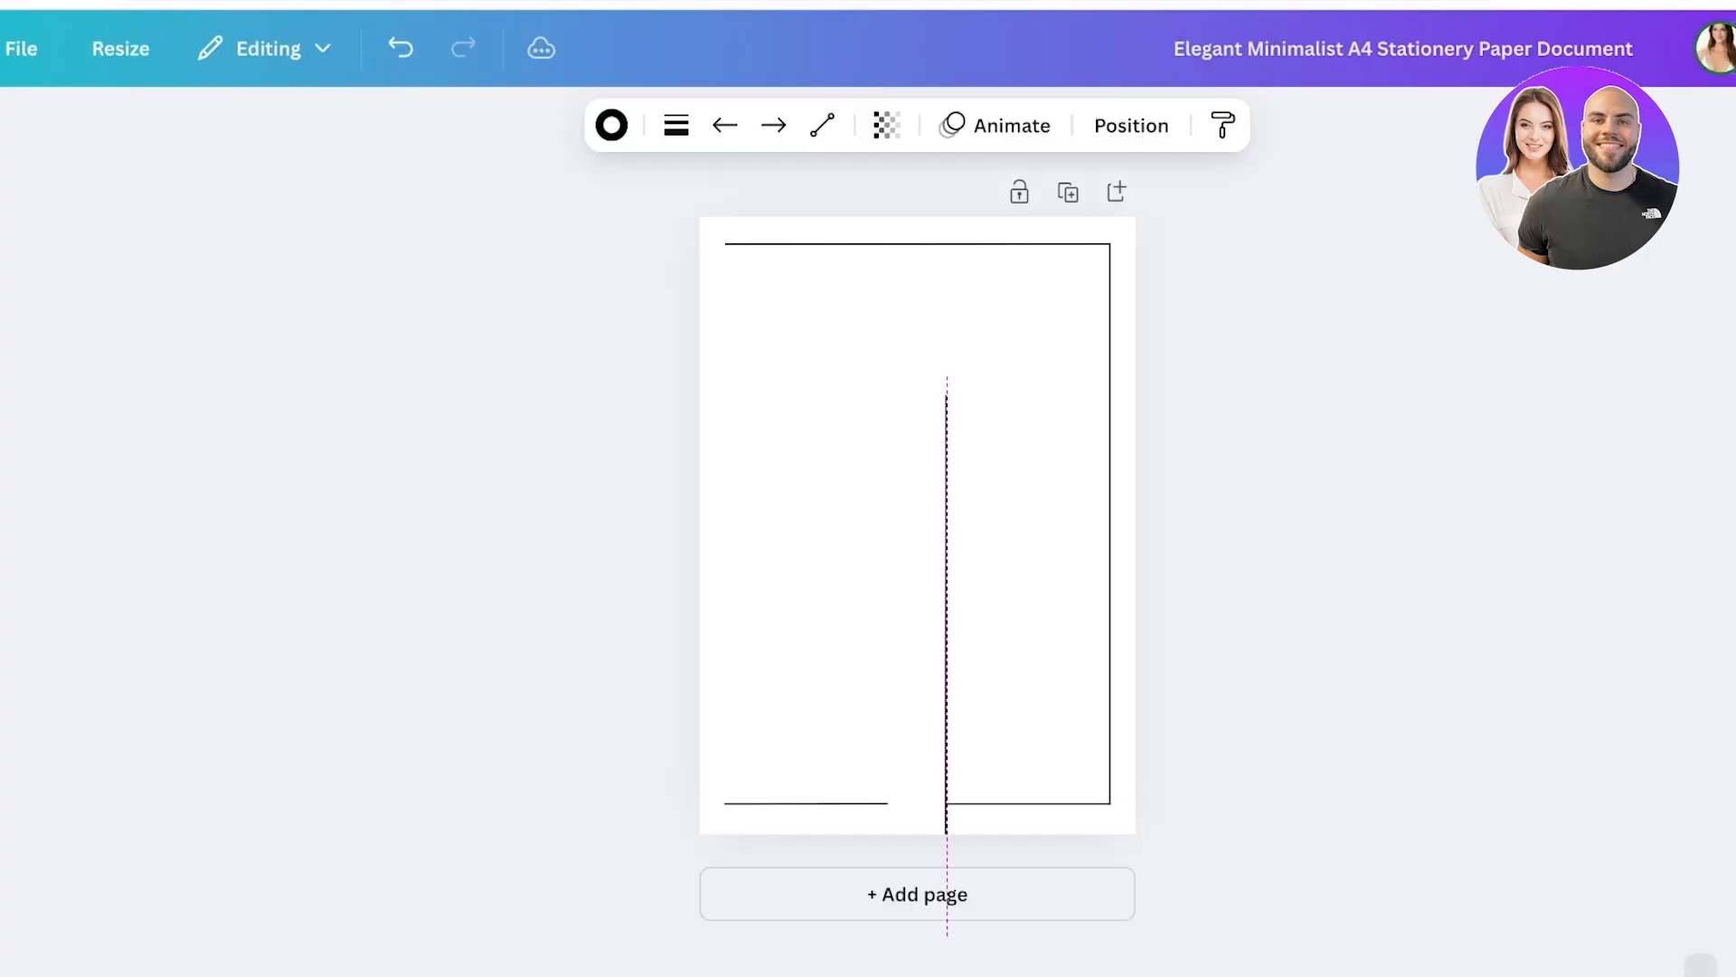
{"action": "left_click_drag", "start_coordinate": [904, 803], "coordinate": [916, 803]}
{"action": "left_click_drag", "start_coordinate": [998, 744], "coordinate": [946, 683]}
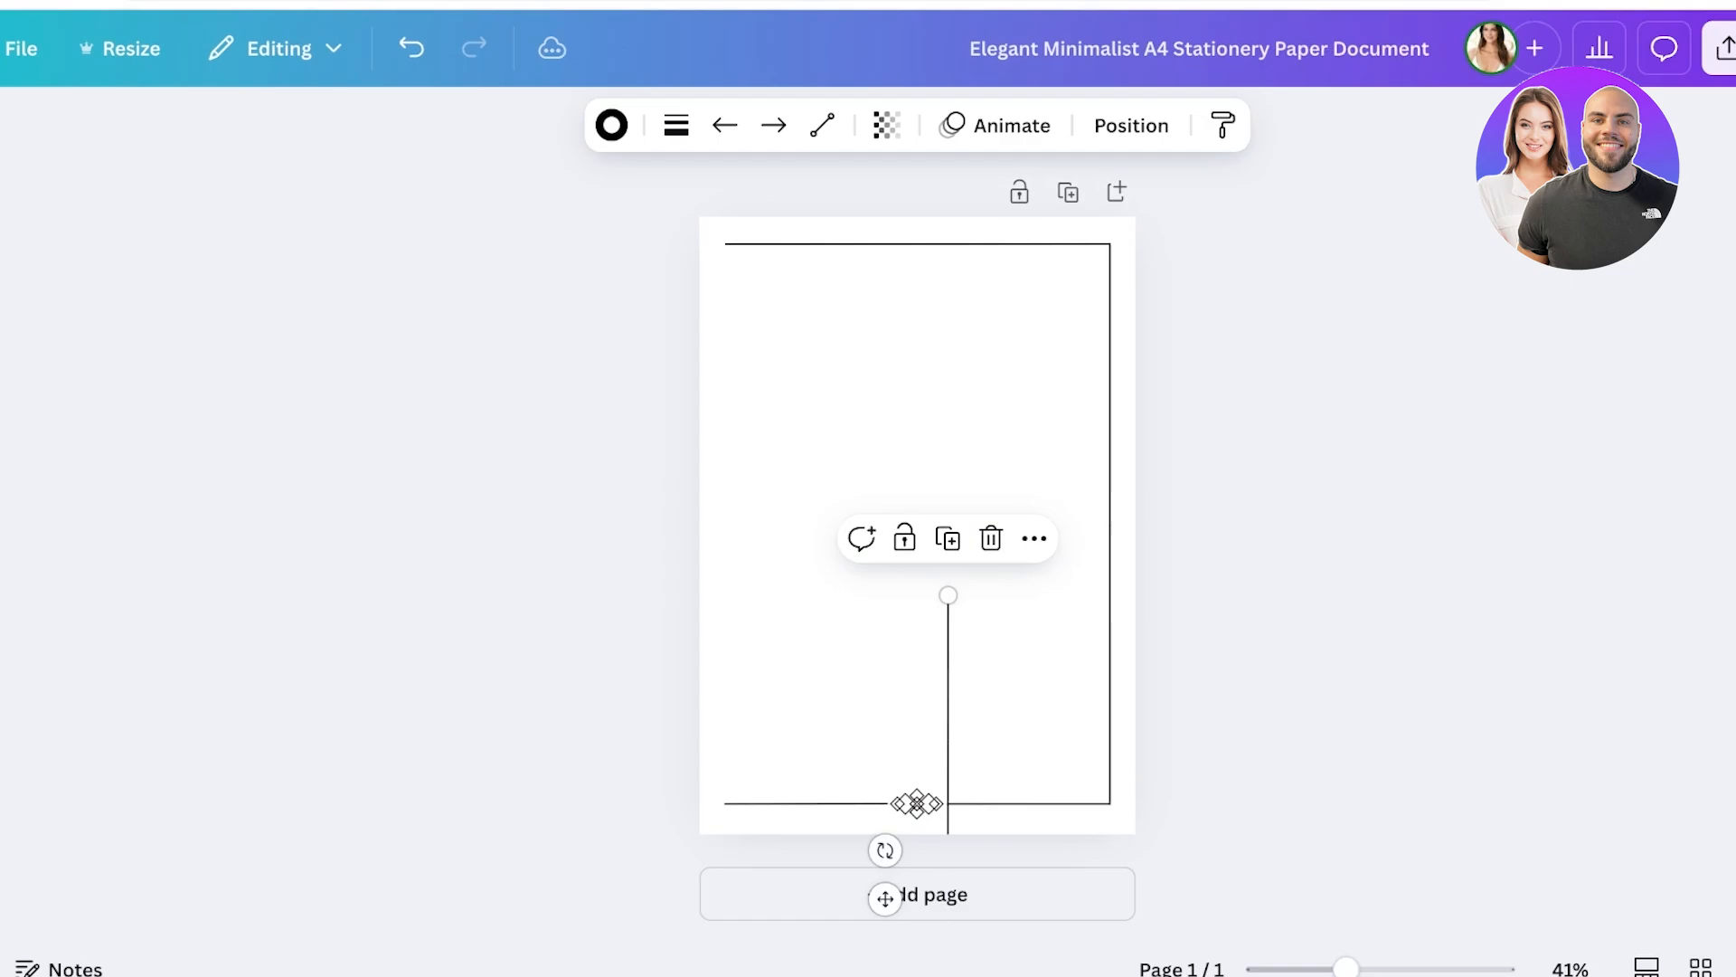
{"action": "key", "text": "Delete"}
{"action": "key", "text": "Delete"}
{"action": "left_click_drag", "start_coordinate": [1073, 423], "coordinate": [1024, 88]}
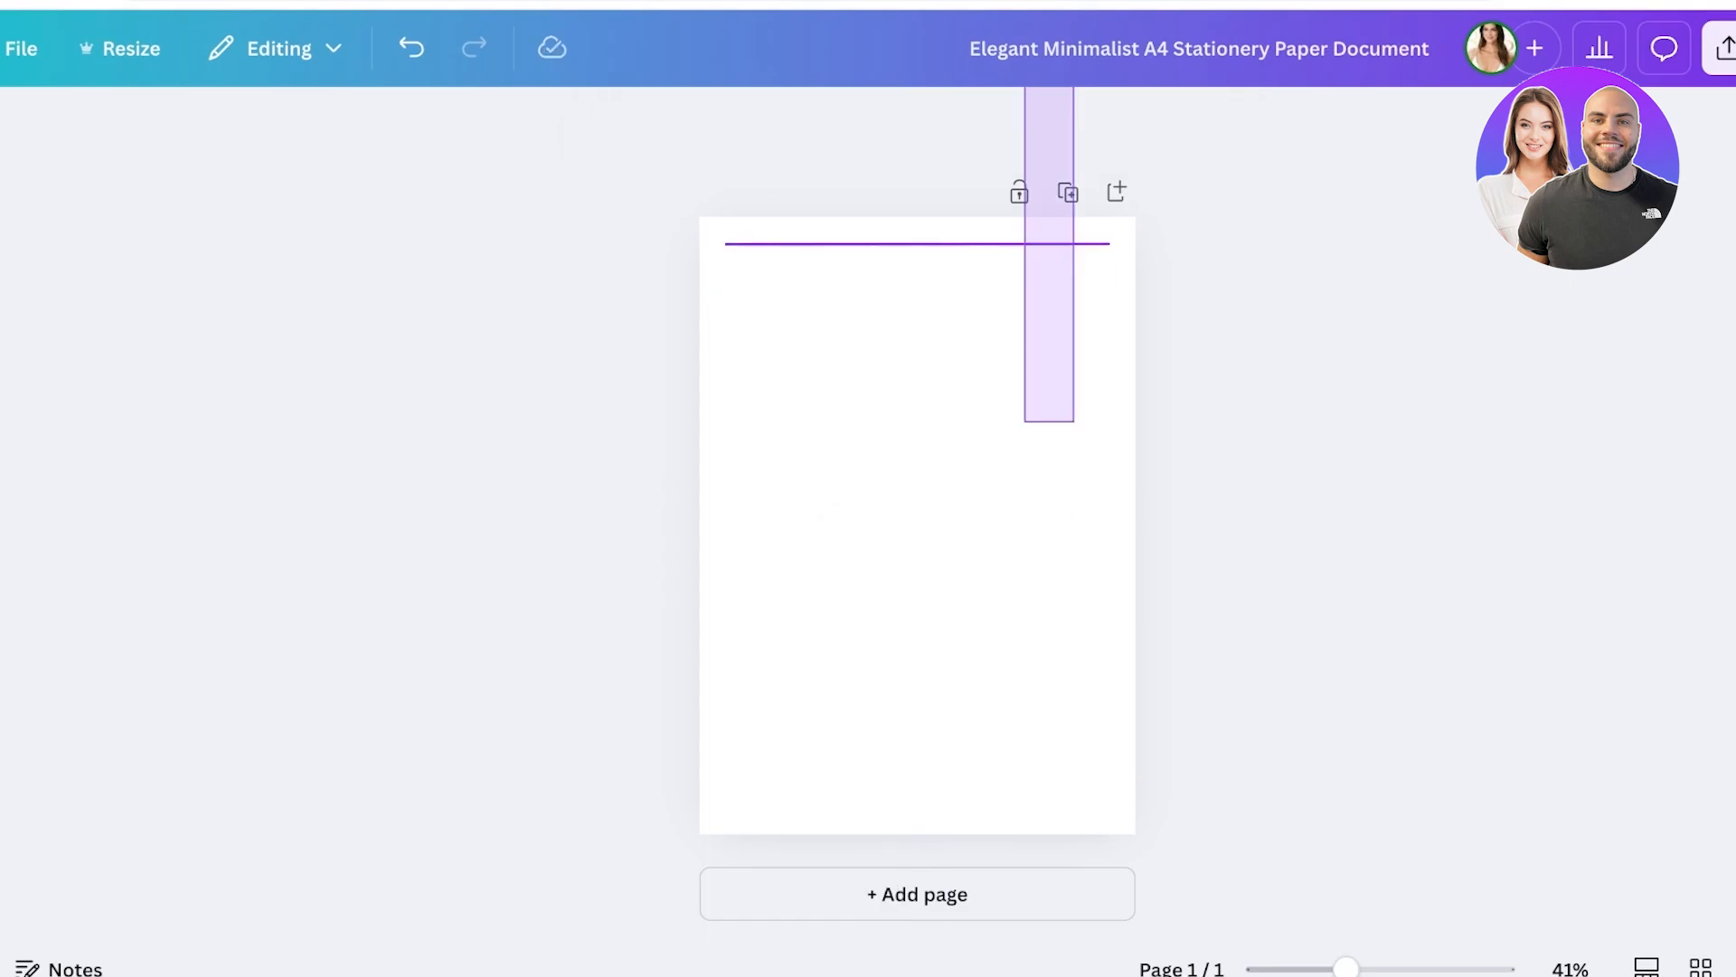
{"action": "key", "text": "Delete"}
Add the uploaded handwritten name image to the page and move it toward the centre
{"action": "key", "text": "ctrl+v"}
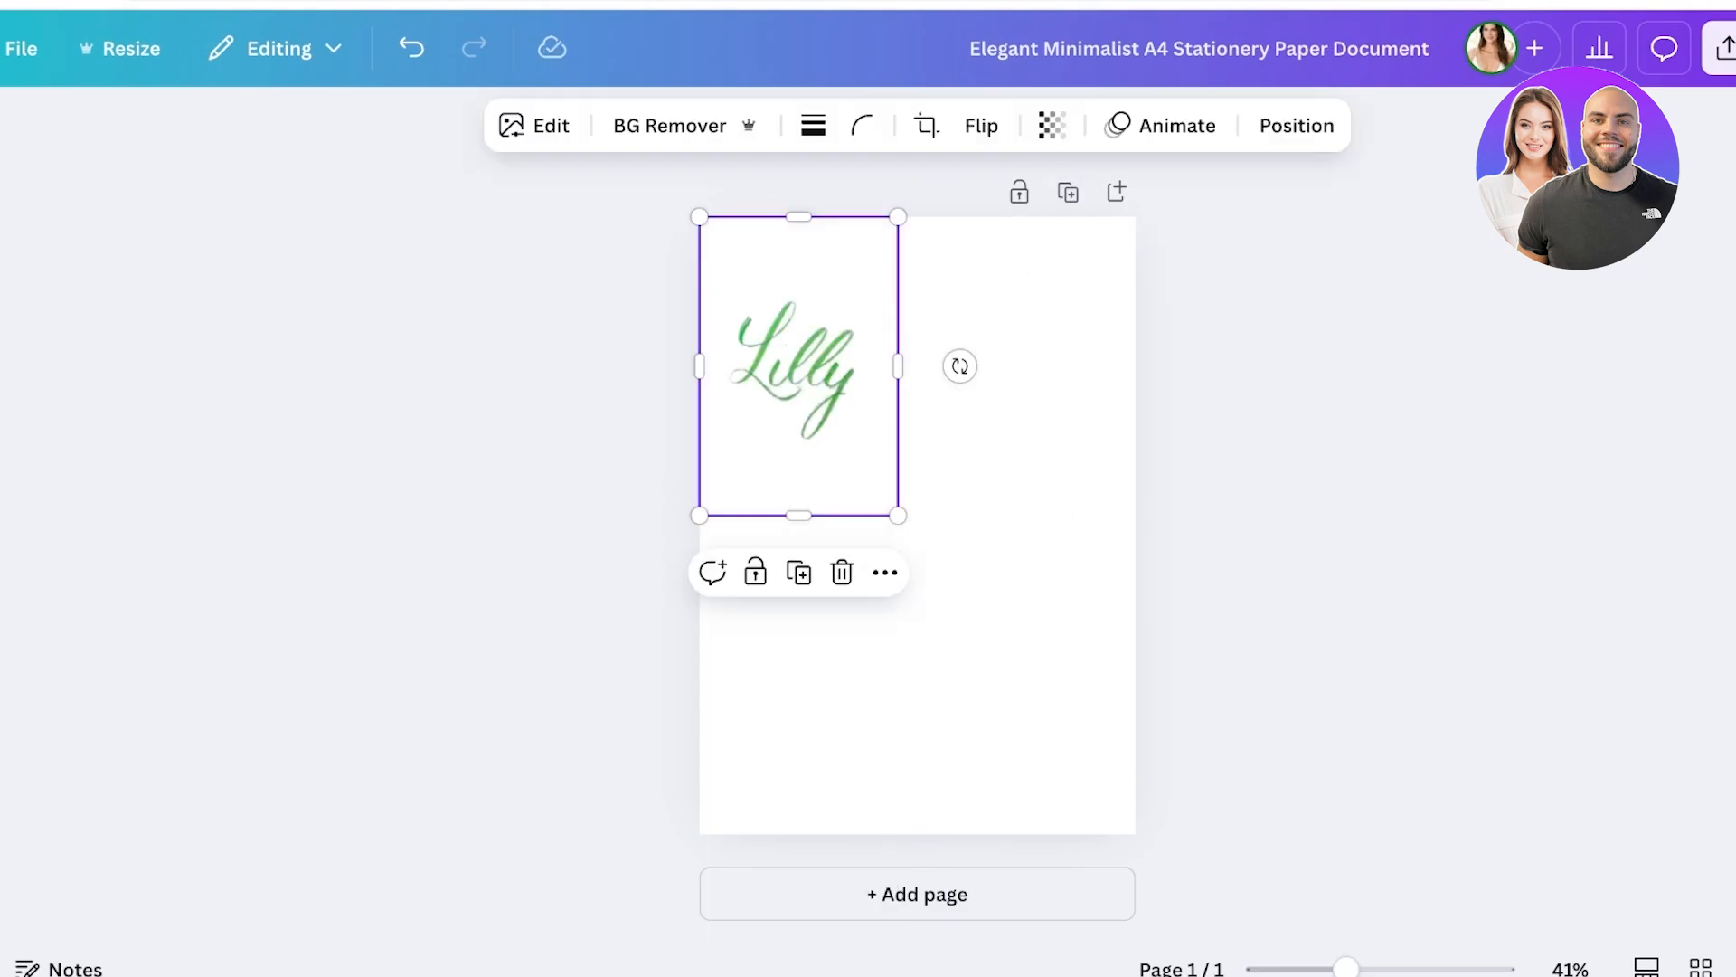
{"action": "left_click", "coordinate": [670, 125]}
{"action": "left_click_drag", "start_coordinate": [798, 366], "coordinate": [918, 496]}
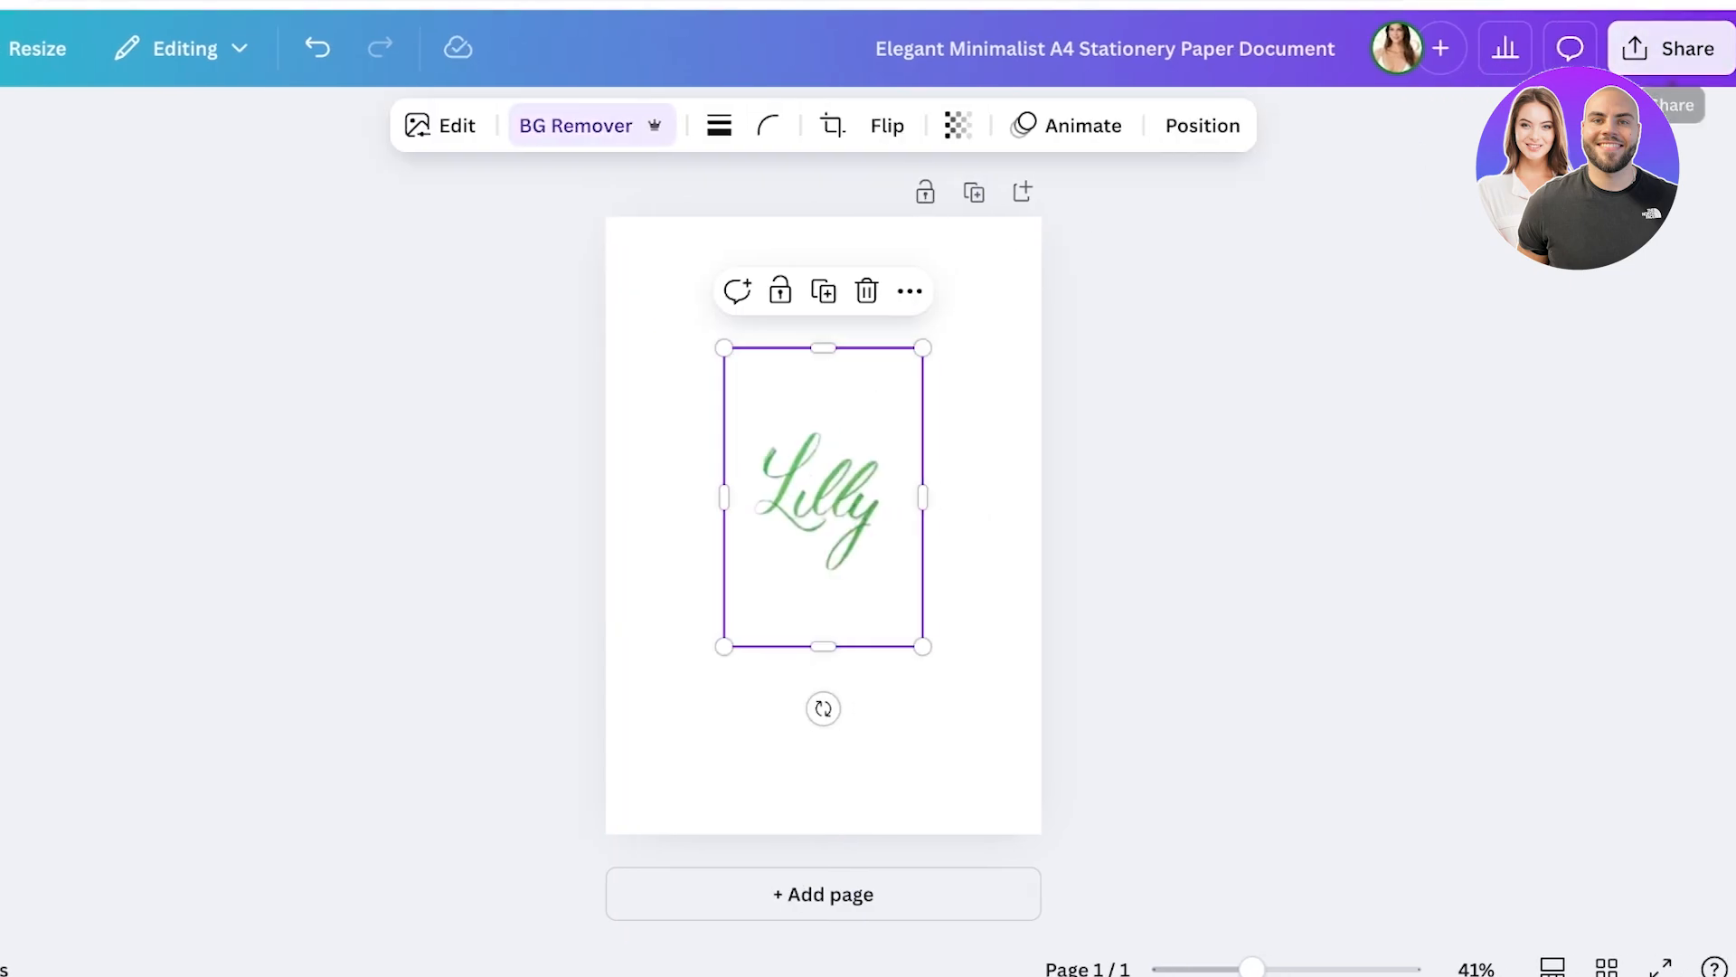
Download the design as a PNG with a transparent background
{"action": "left_click", "coordinate": [1673, 48]}
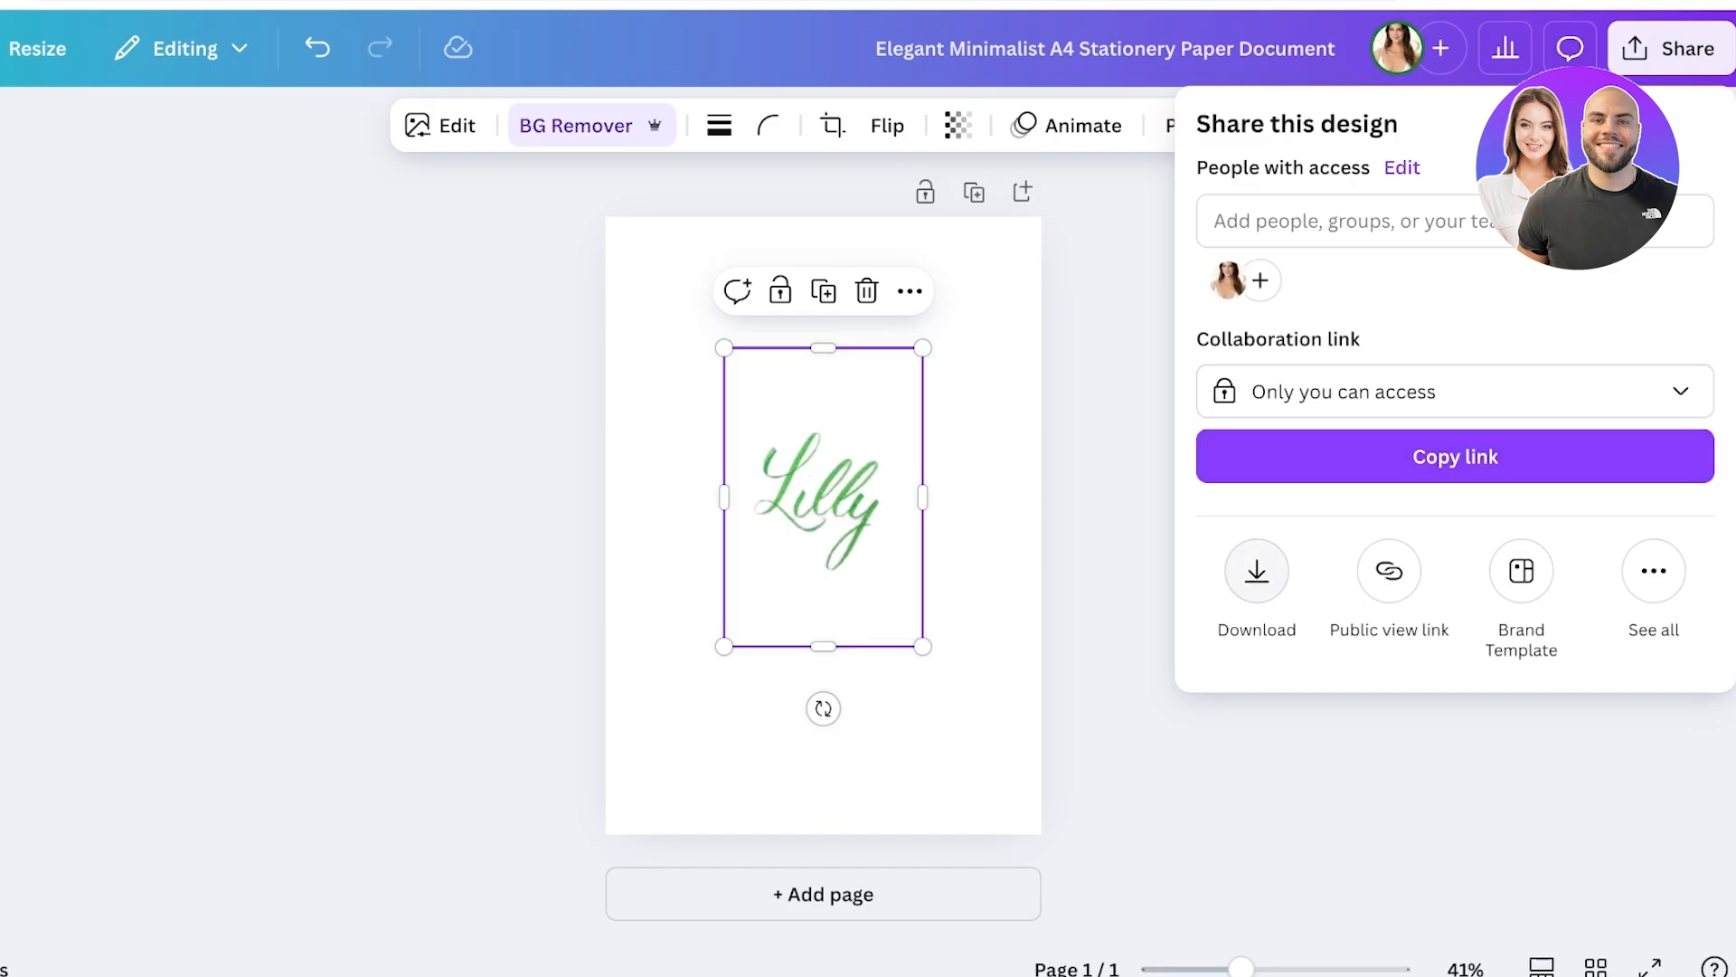
{"action": "left_click", "coordinate": [1256, 569]}
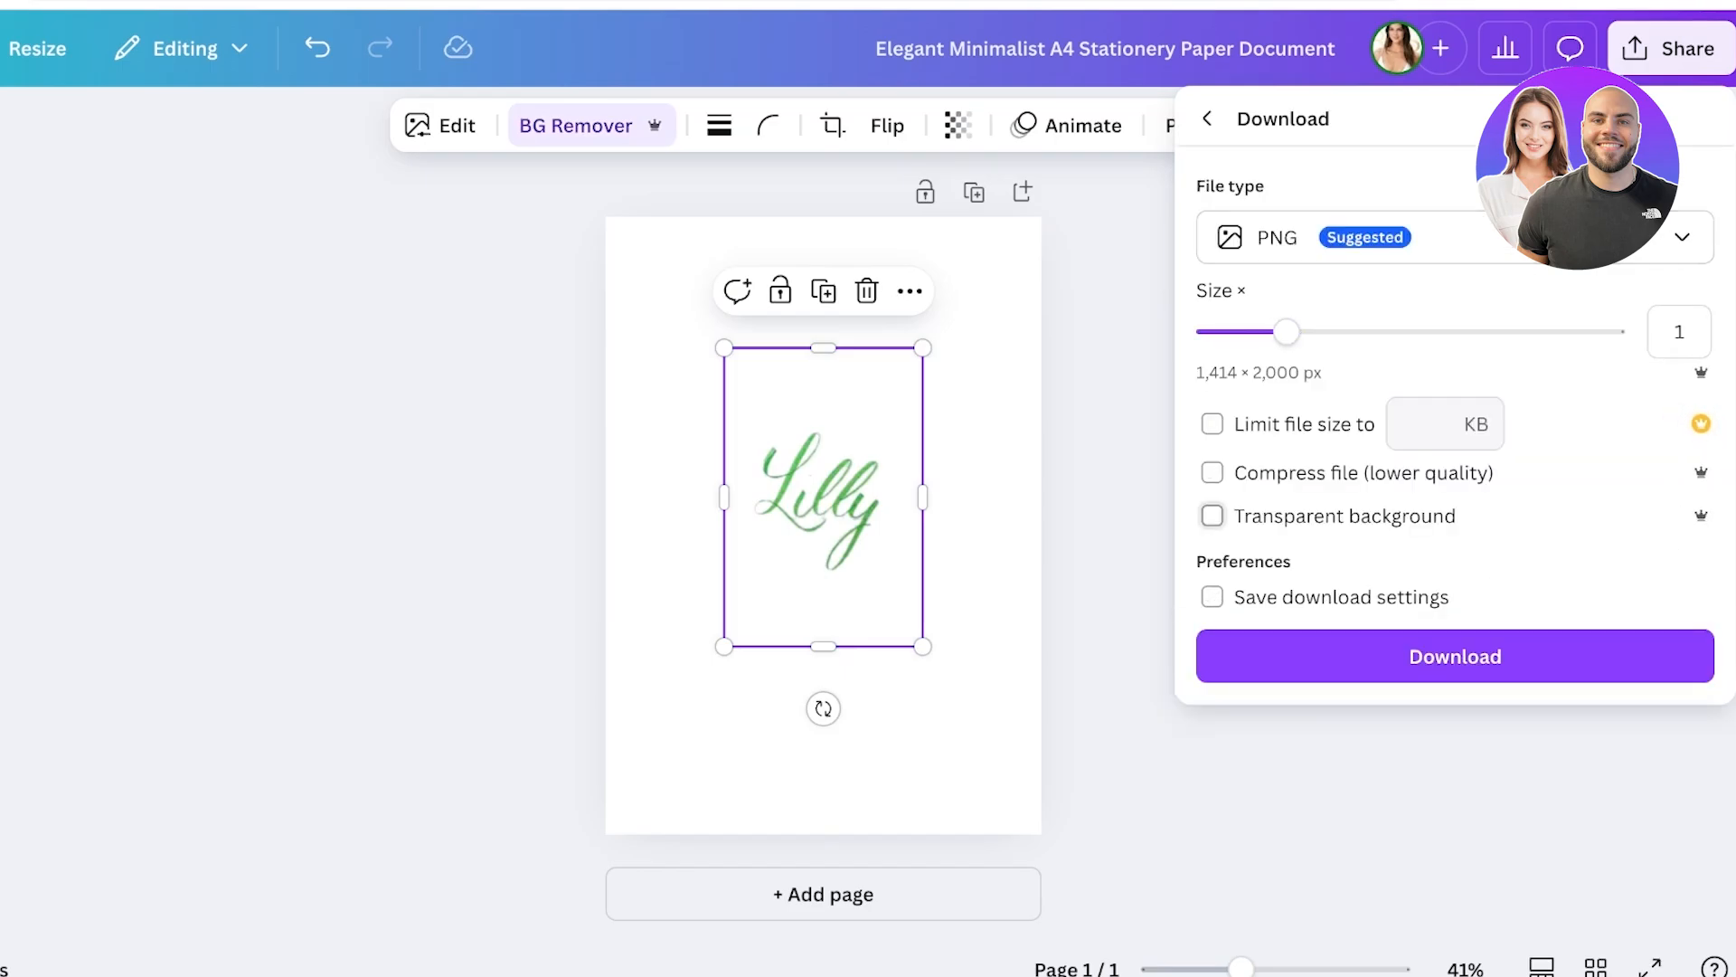
{"action": "left_click", "coordinate": [1212, 515]}
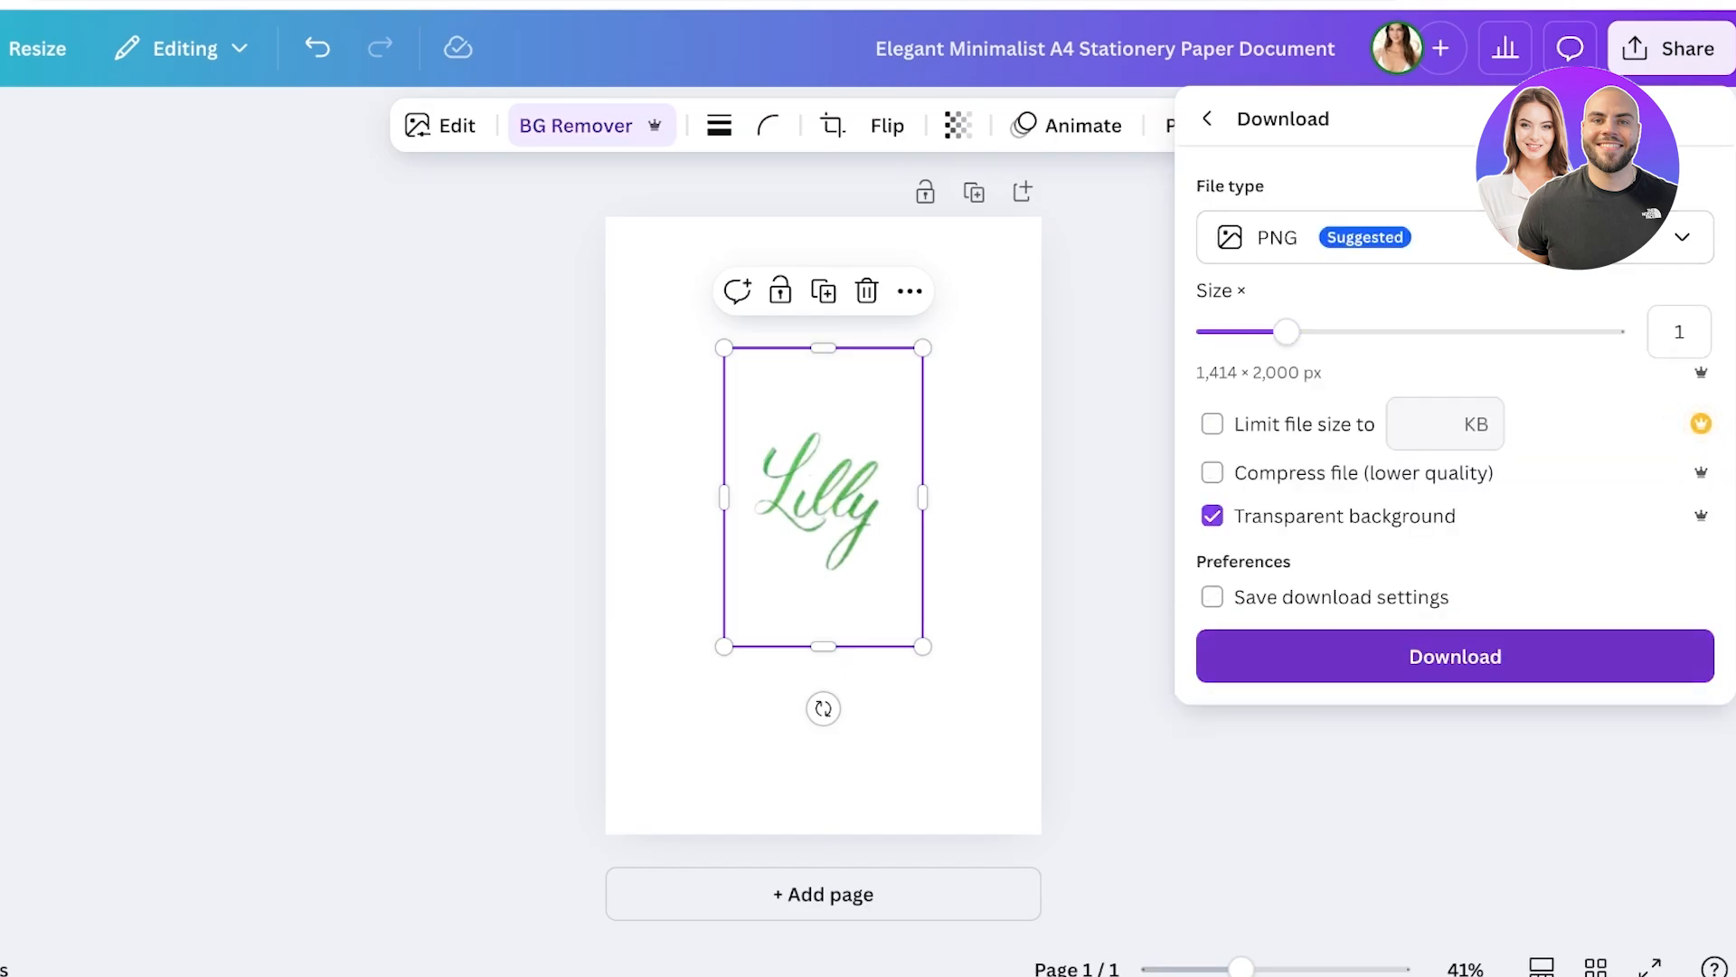
{"action": "left_click", "coordinate": [1454, 655]}
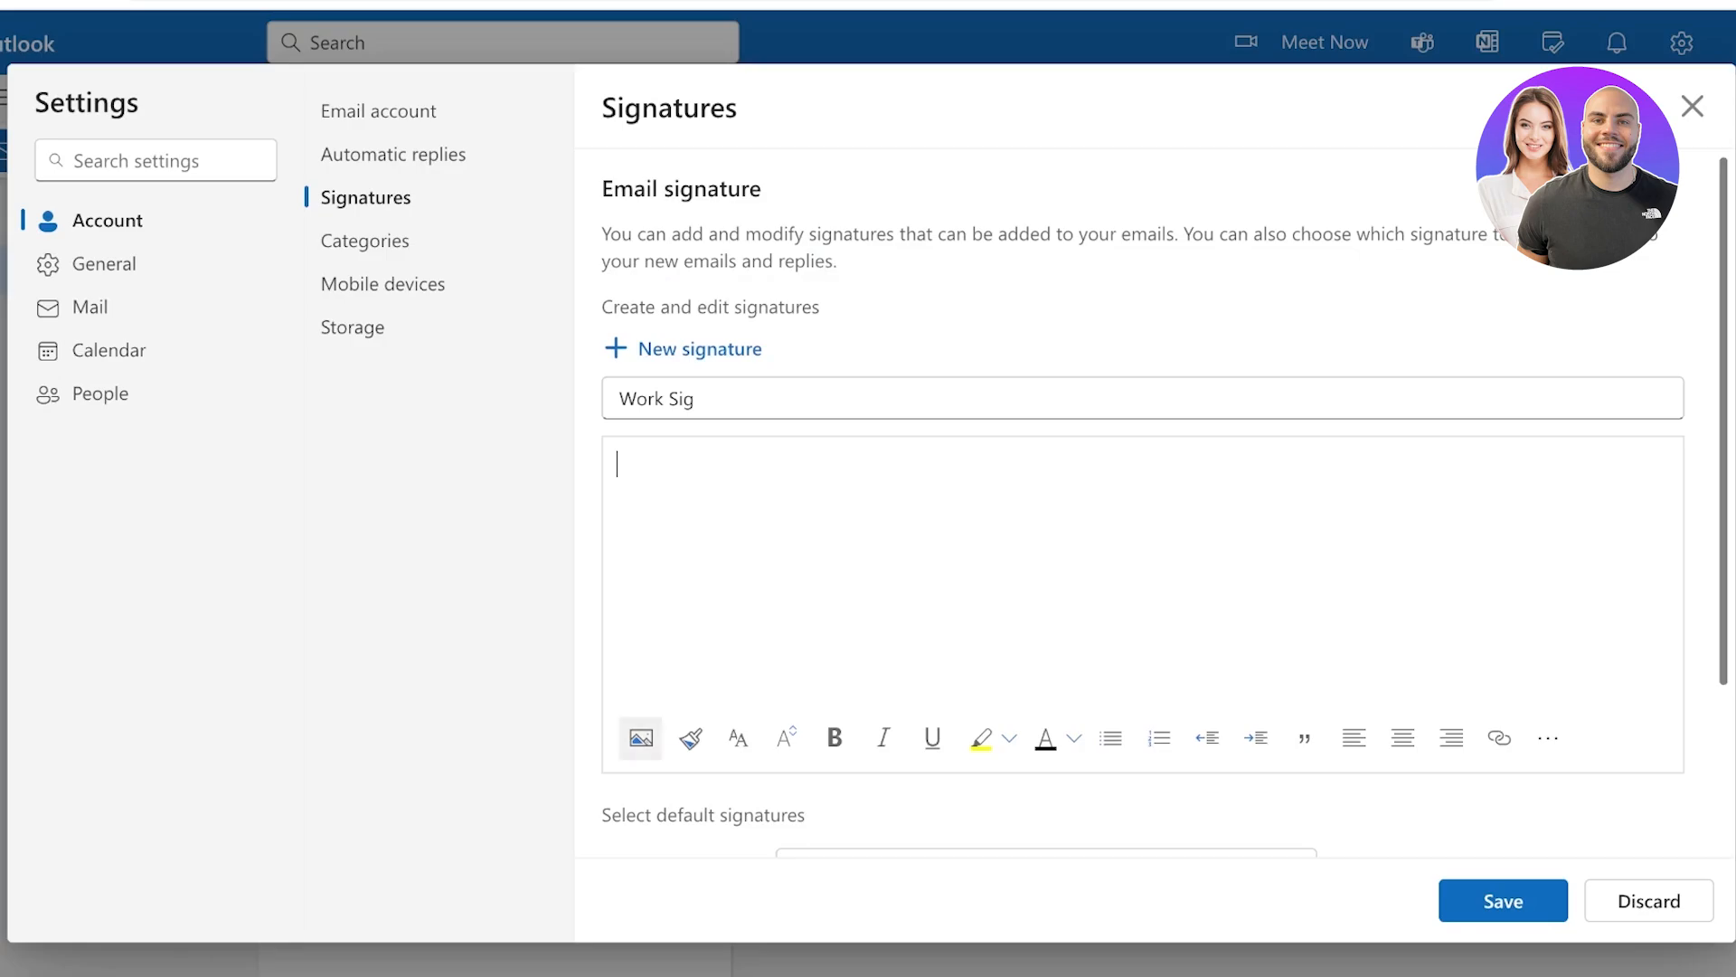
Insert the green handwritten Lilly PNG inline into the Work Sig body and select it
{"action": "left_click", "coordinate": [641, 738]}
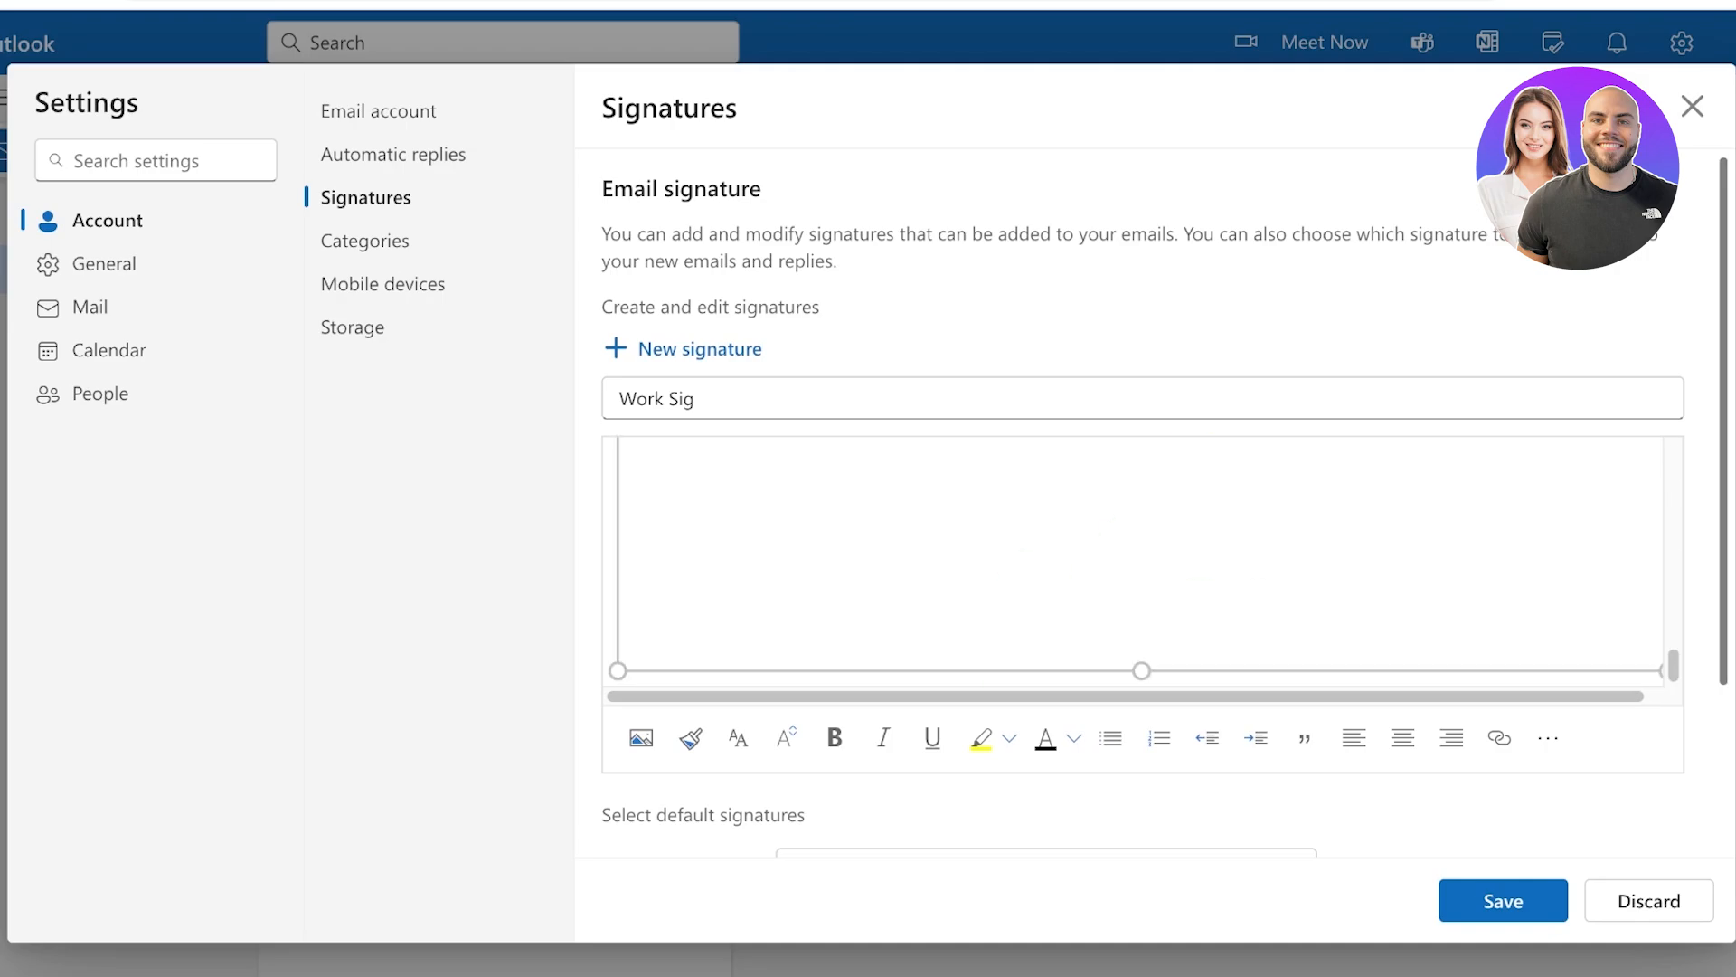
{"action": "scroll", "coordinate": [1141, 561], "scroll_direction": "up", "scroll_amount": 10}
{"action": "scroll", "coordinate": [1142, 561], "scroll_direction": "down", "scroll_amount": 1}
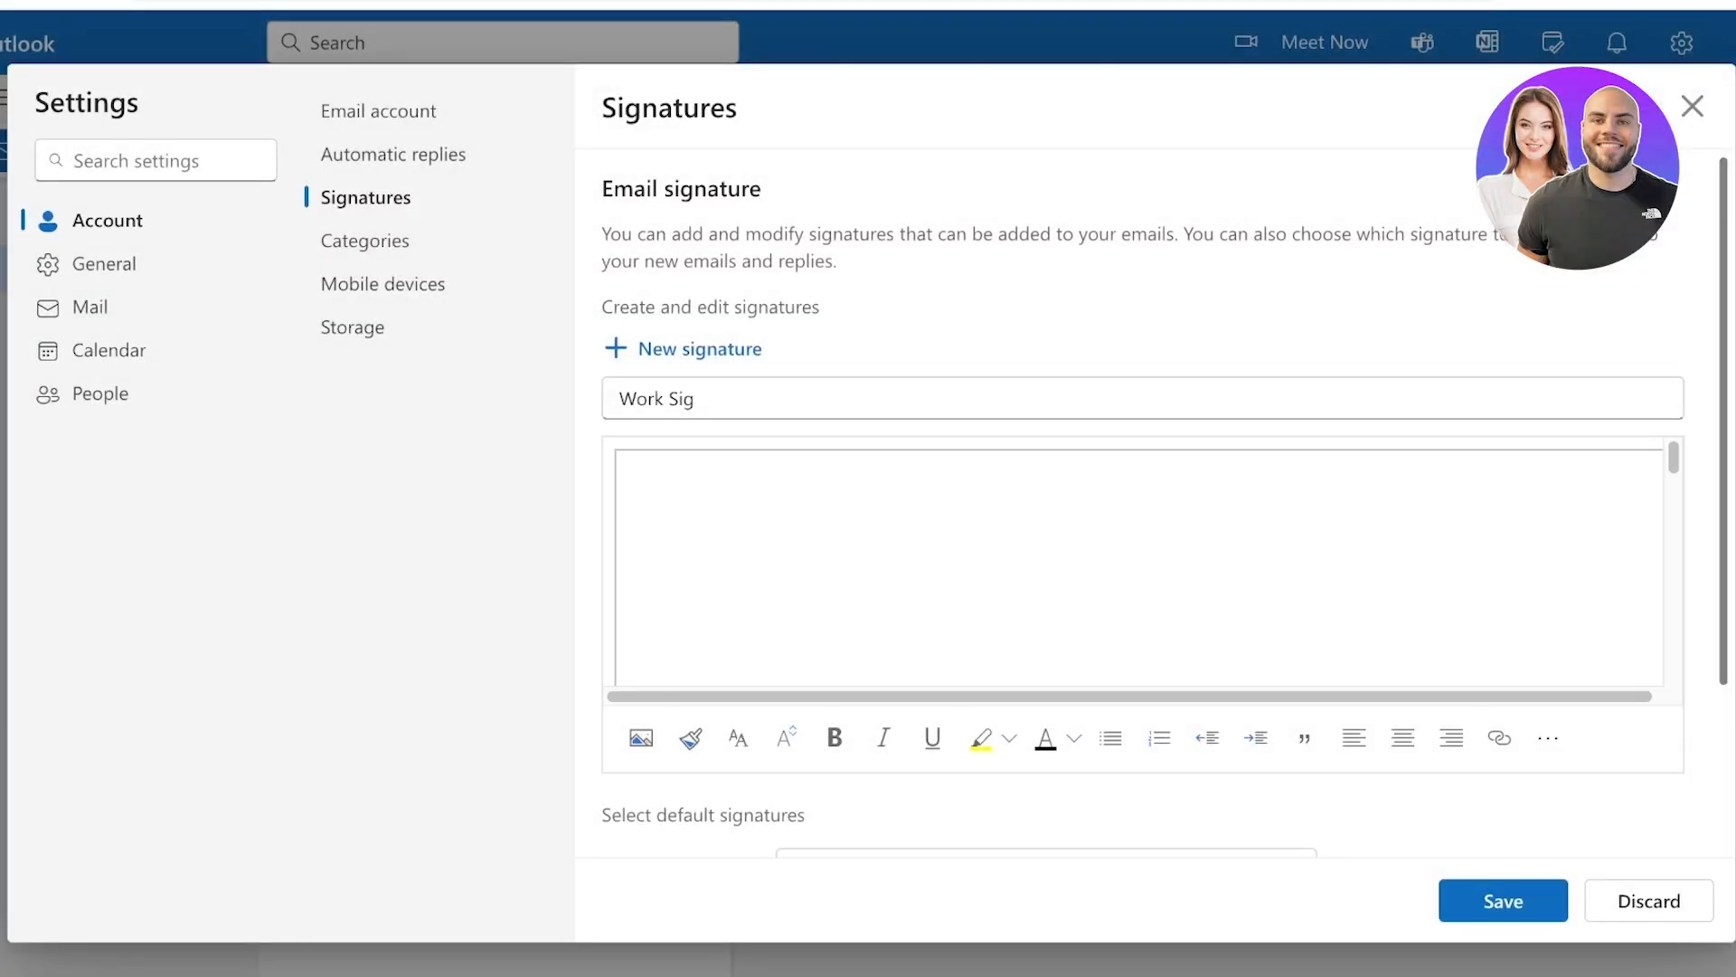
{"action": "scroll", "coordinate": [1138, 561], "scroll_direction": "down", "scroll_amount": 15}
{"action": "left_click", "coordinate": [1137, 561]}
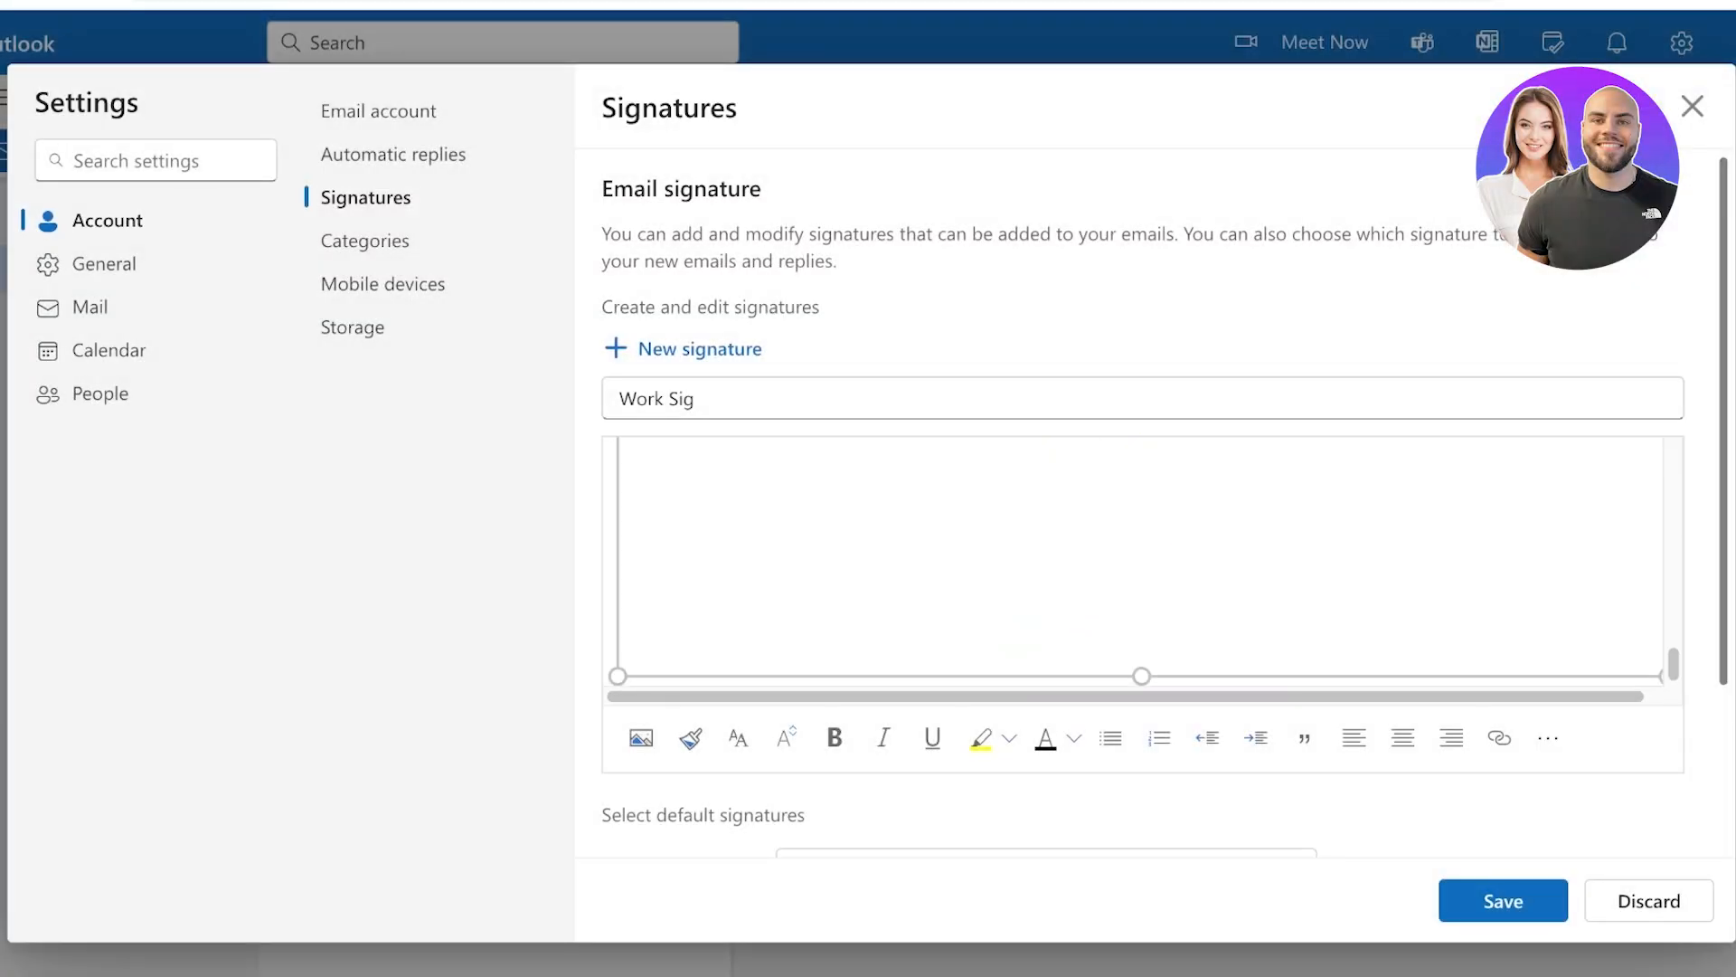
{"action": "scroll", "coordinate": [1138, 561], "scroll_direction": "up", "scroll_amount": 12}
{"action": "scroll", "coordinate": [1138, 560], "scroll_direction": "down", "scroll_amount": 12}
{"action": "scroll", "coordinate": [1138, 561], "scroll_direction": "down", "scroll_amount": 1}
{"action": "scroll", "coordinate": [1137, 506], "scroll_direction": "up", "scroll_amount": 3}
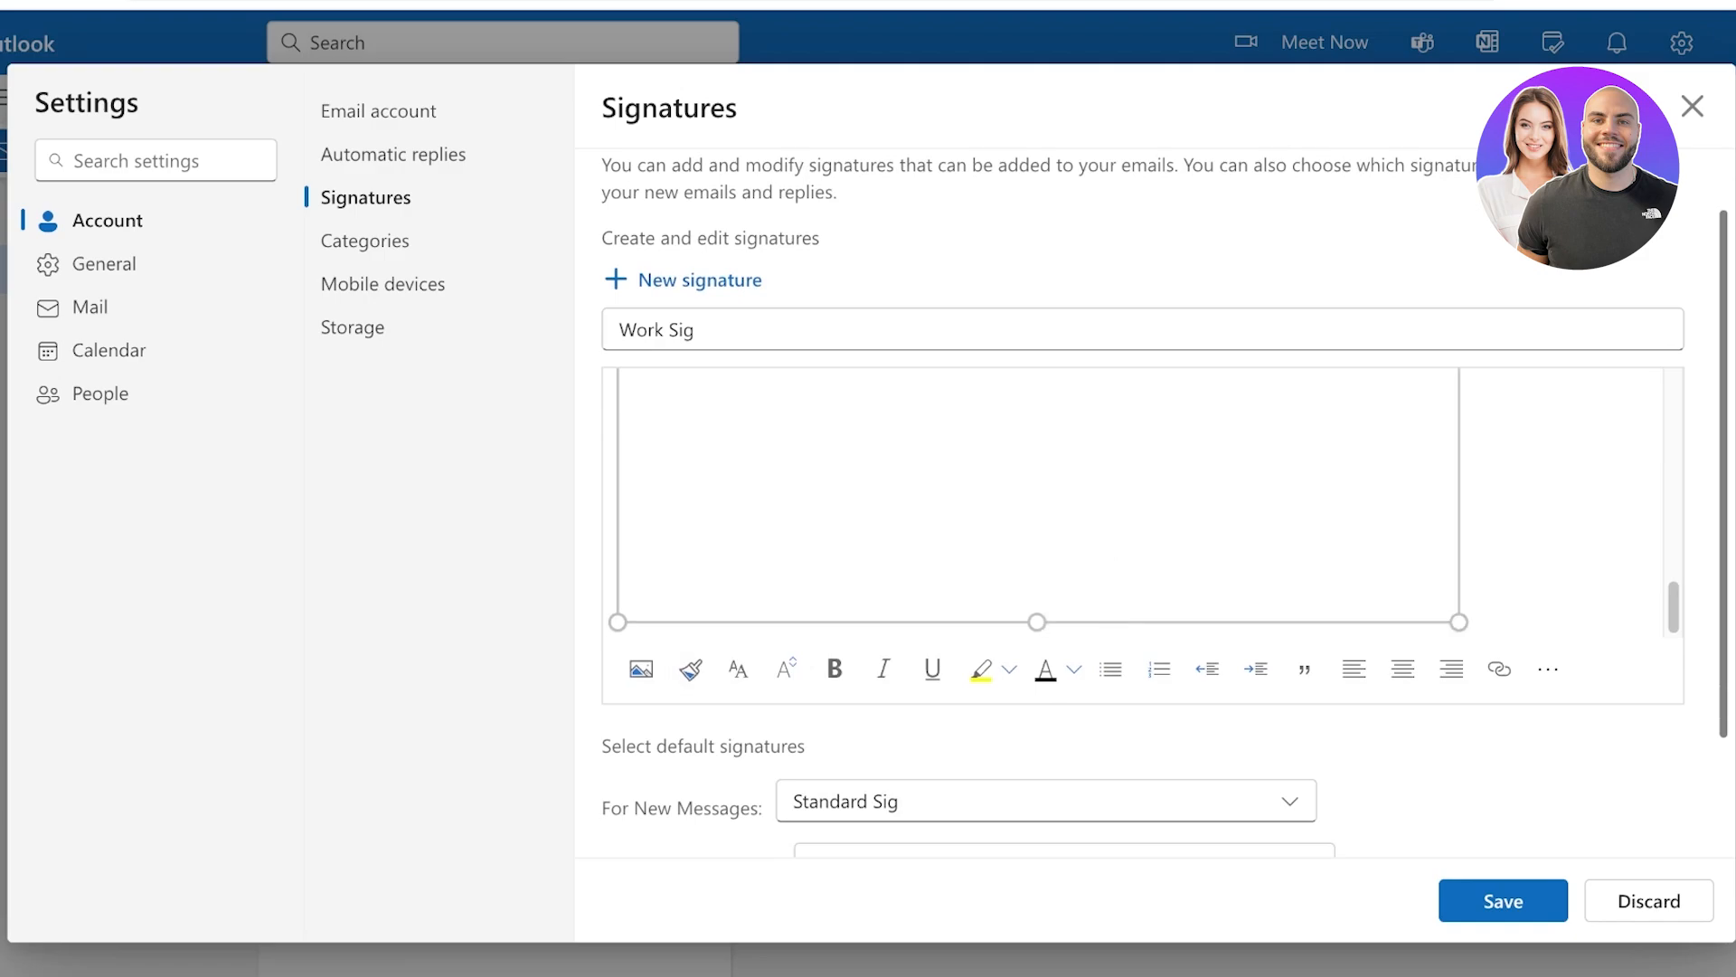
Shrink the Lilly image and type the signer's full name in capitals on the line beneath it
{"action": "mouse_move", "coordinate": [914, 622]}
{"action": "left_mouse_down"}
{"action": "mouse_move", "coordinate": [1175, 669]}
{"action": "mouse_move", "coordinate": [806, 620]}
{"action": "mouse_move", "coordinate": [725, 537]}
{"action": "mouse_move", "coordinate": [831, 669]}
{"action": "mouse_move", "coordinate": [755, 560]}
{"action": "mouse_move", "coordinate": [897, 571]}
{"action": "mouse_move", "coordinate": [805, 571]}
{"action": "left_mouse_up"}
{"action": "left_click", "coordinate": [831, 631]}
{"action": "left_click", "coordinate": [895, 552]}
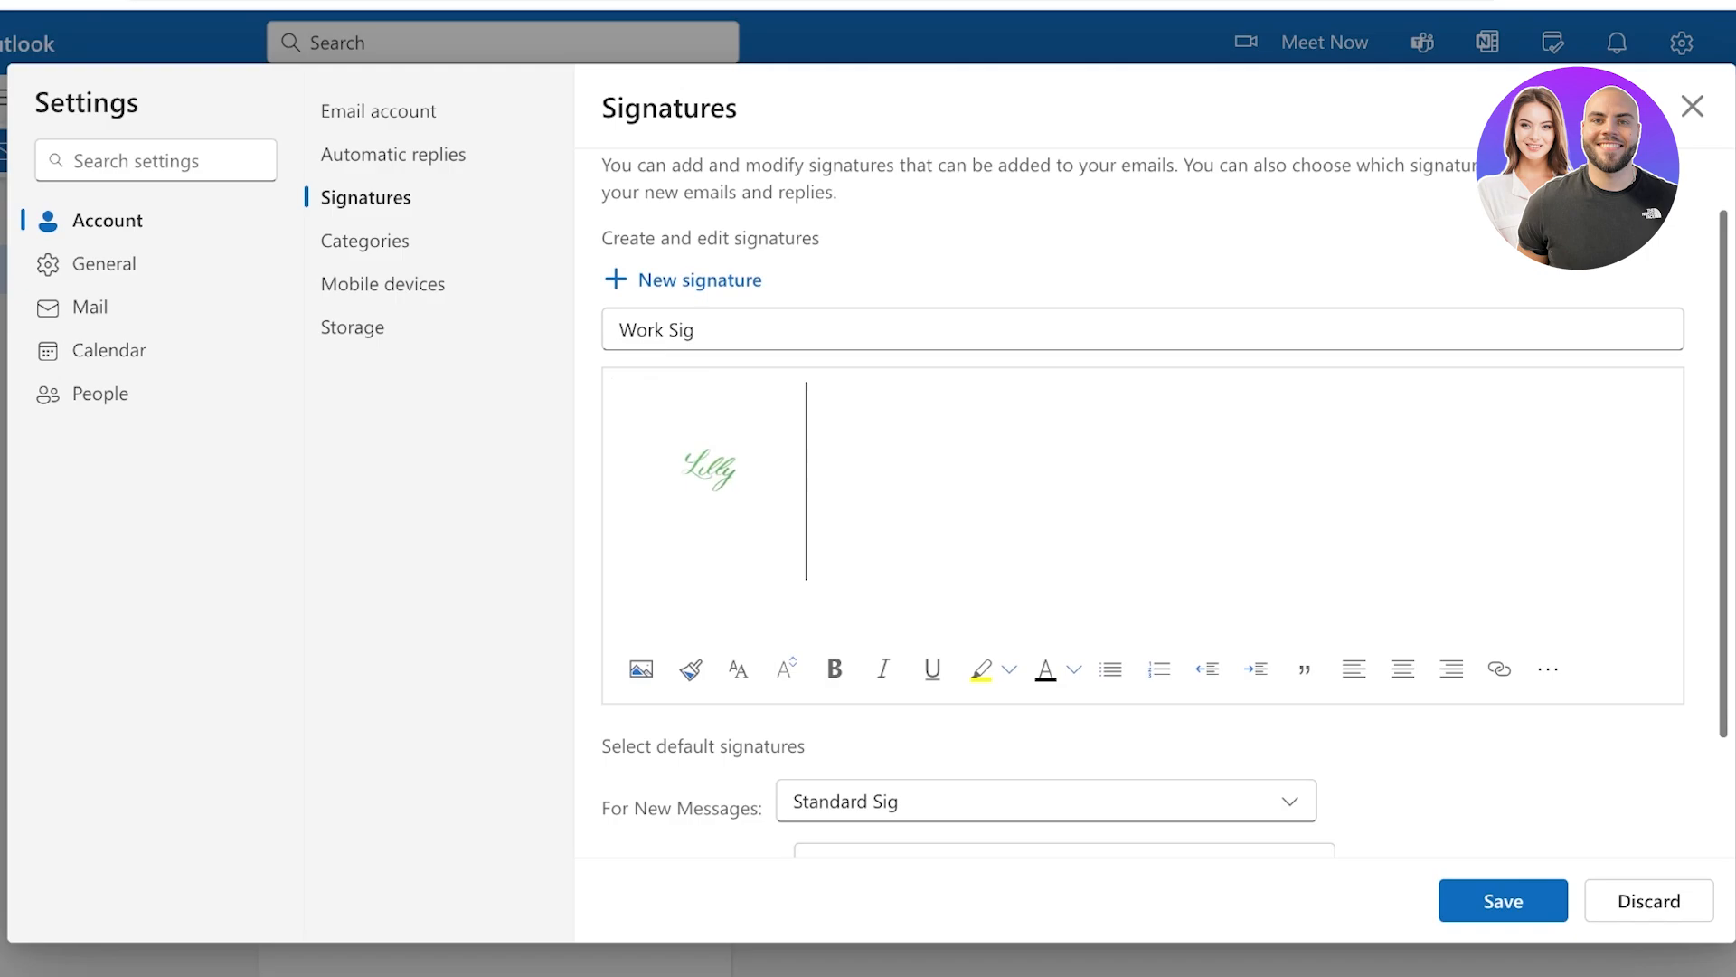
{"action": "key", "text": "Return"}
{"action": "key", "text": "Return"}
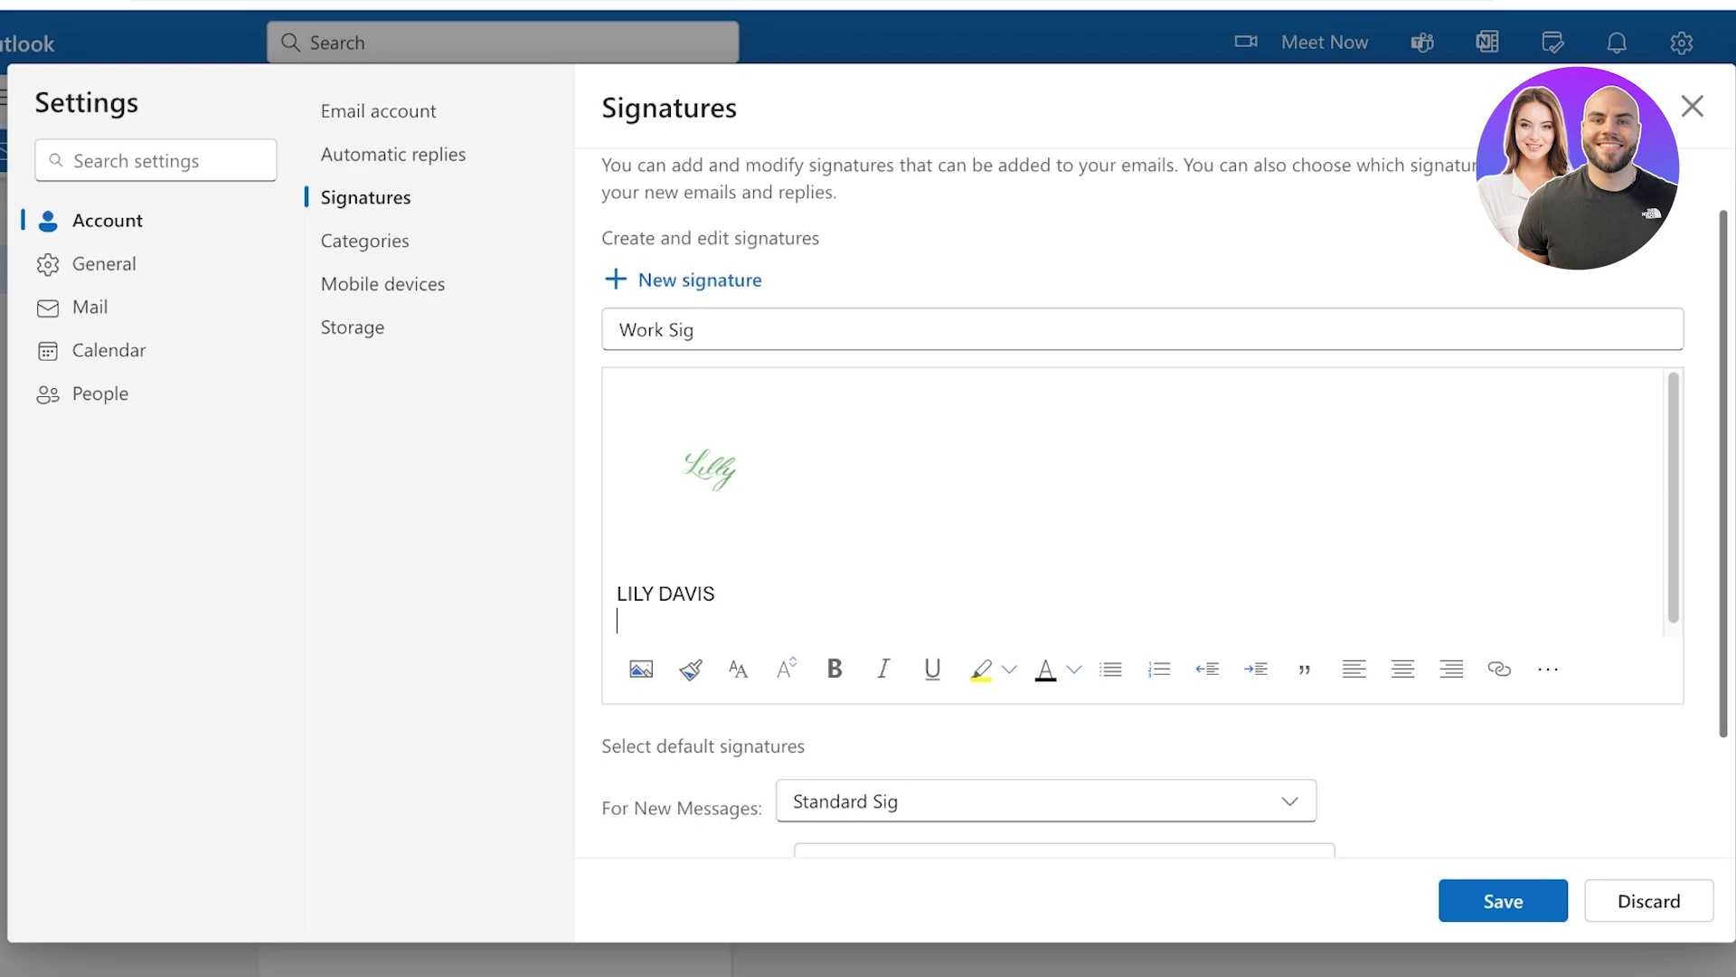
Save Work Sig, confirm Standard Sig remains the default, and go to Email account settings
{"action": "left_click", "coordinate": [1503, 901]}
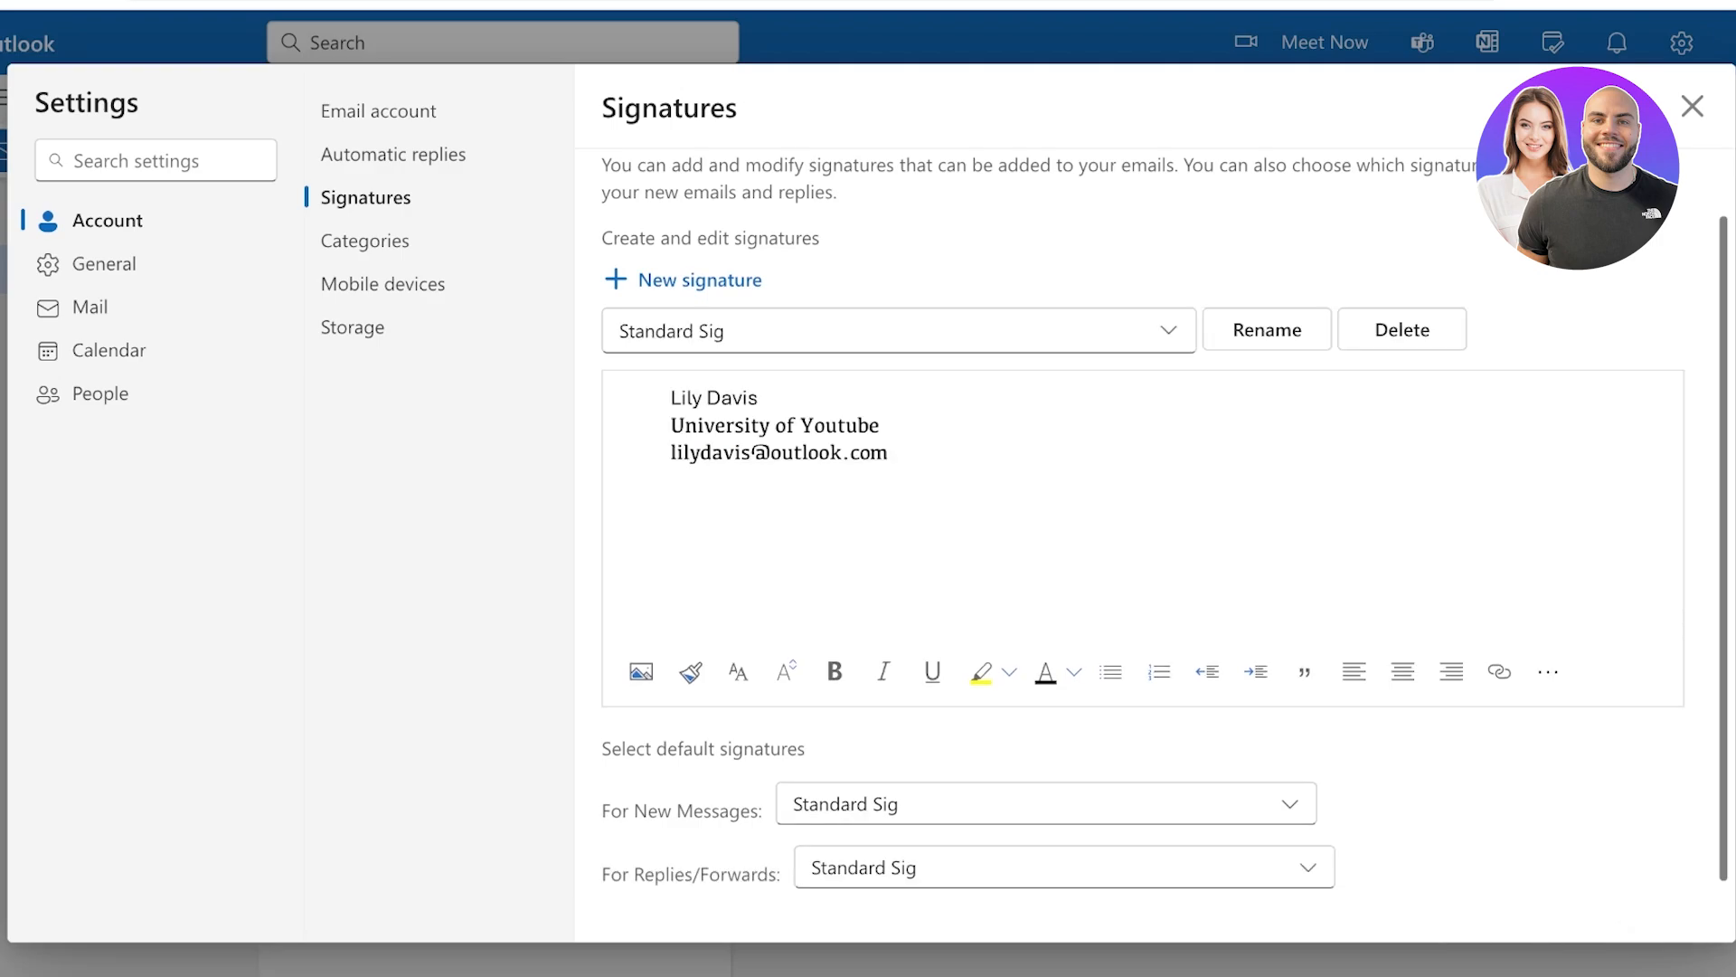
{"action": "scroll", "coordinate": [1049, 543], "scroll_direction": "down", "scroll_amount": 1}
{"action": "left_click", "coordinate": [899, 272]}
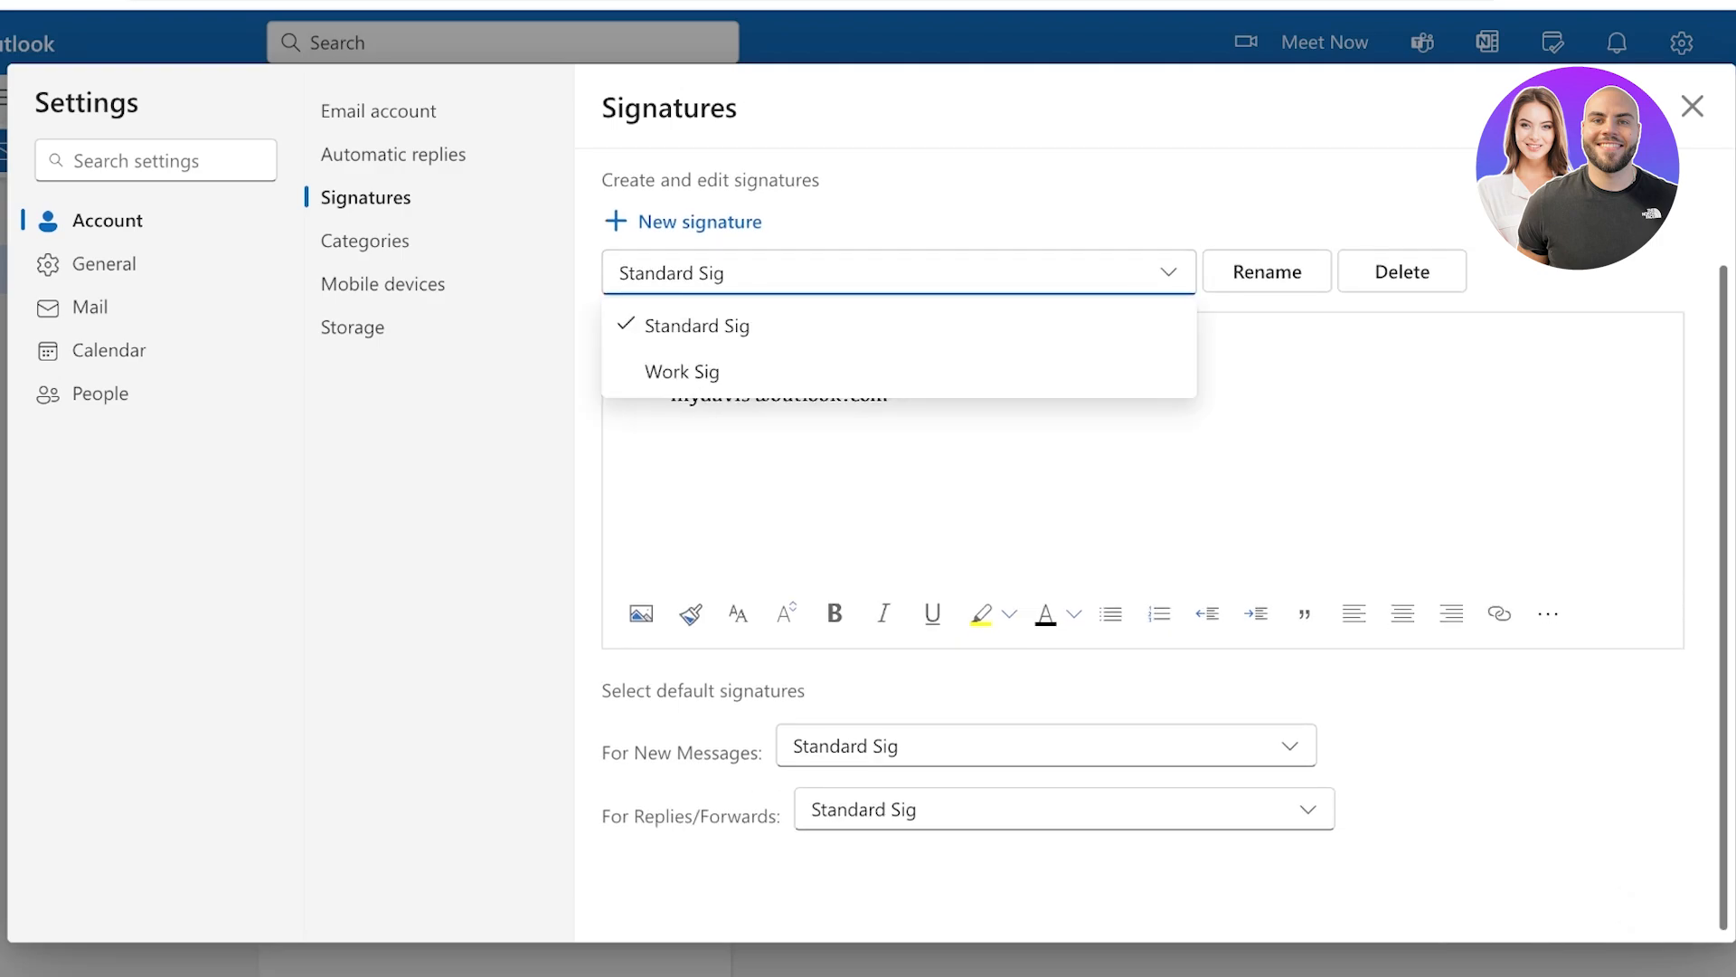
{"action": "left_click", "coordinate": [1076, 524]}
{"action": "left_click", "coordinate": [1046, 746]}
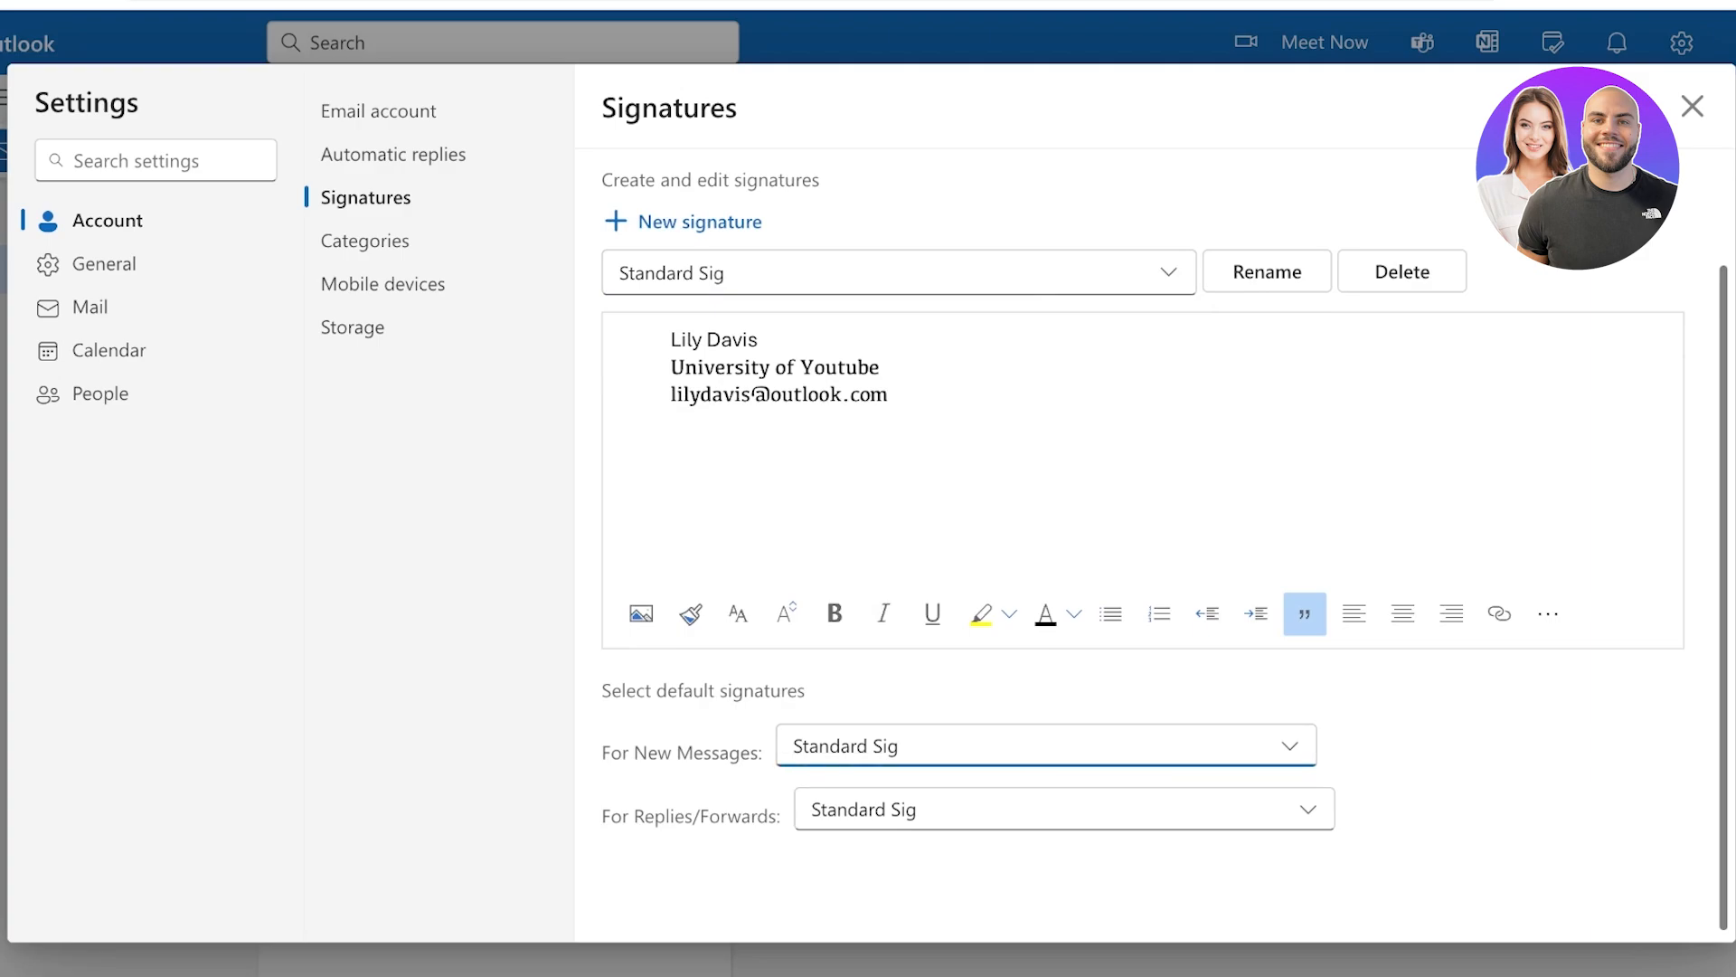
{"action": "left_click", "coordinate": [393, 155]}
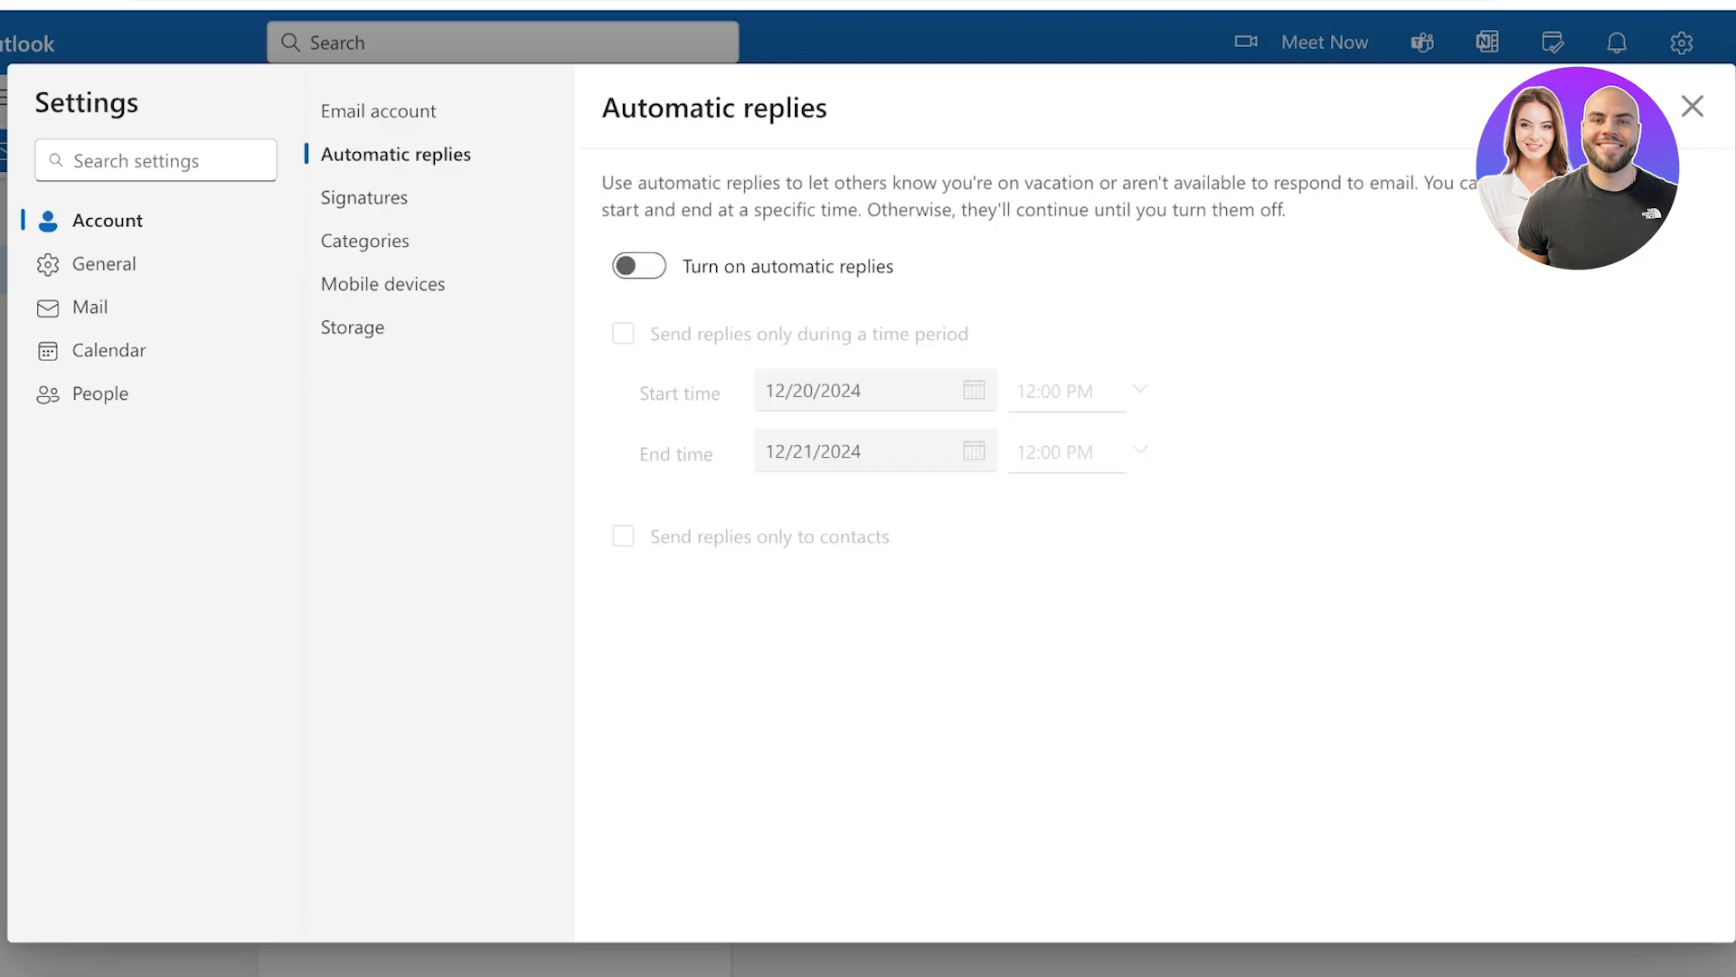
{"action": "left_click", "coordinate": [379, 111]}
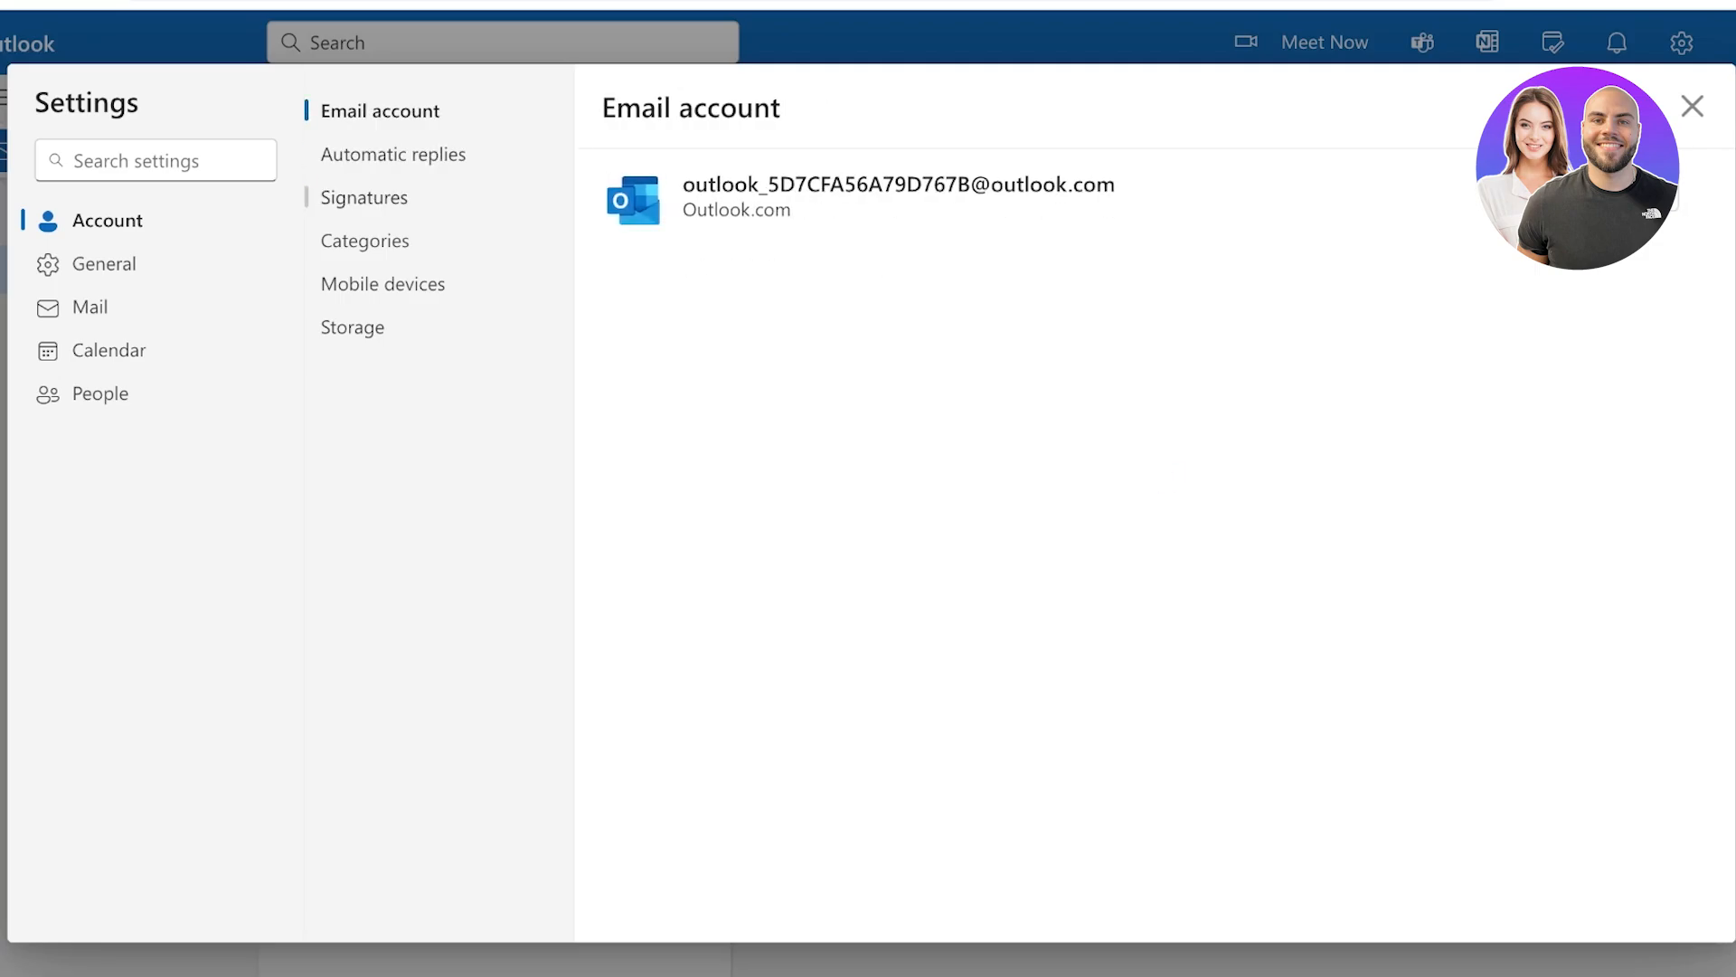
Close Settings and scroll the Outlook product page to the Key benefits overview
{"action": "left_click", "coordinate": [1691, 106]}
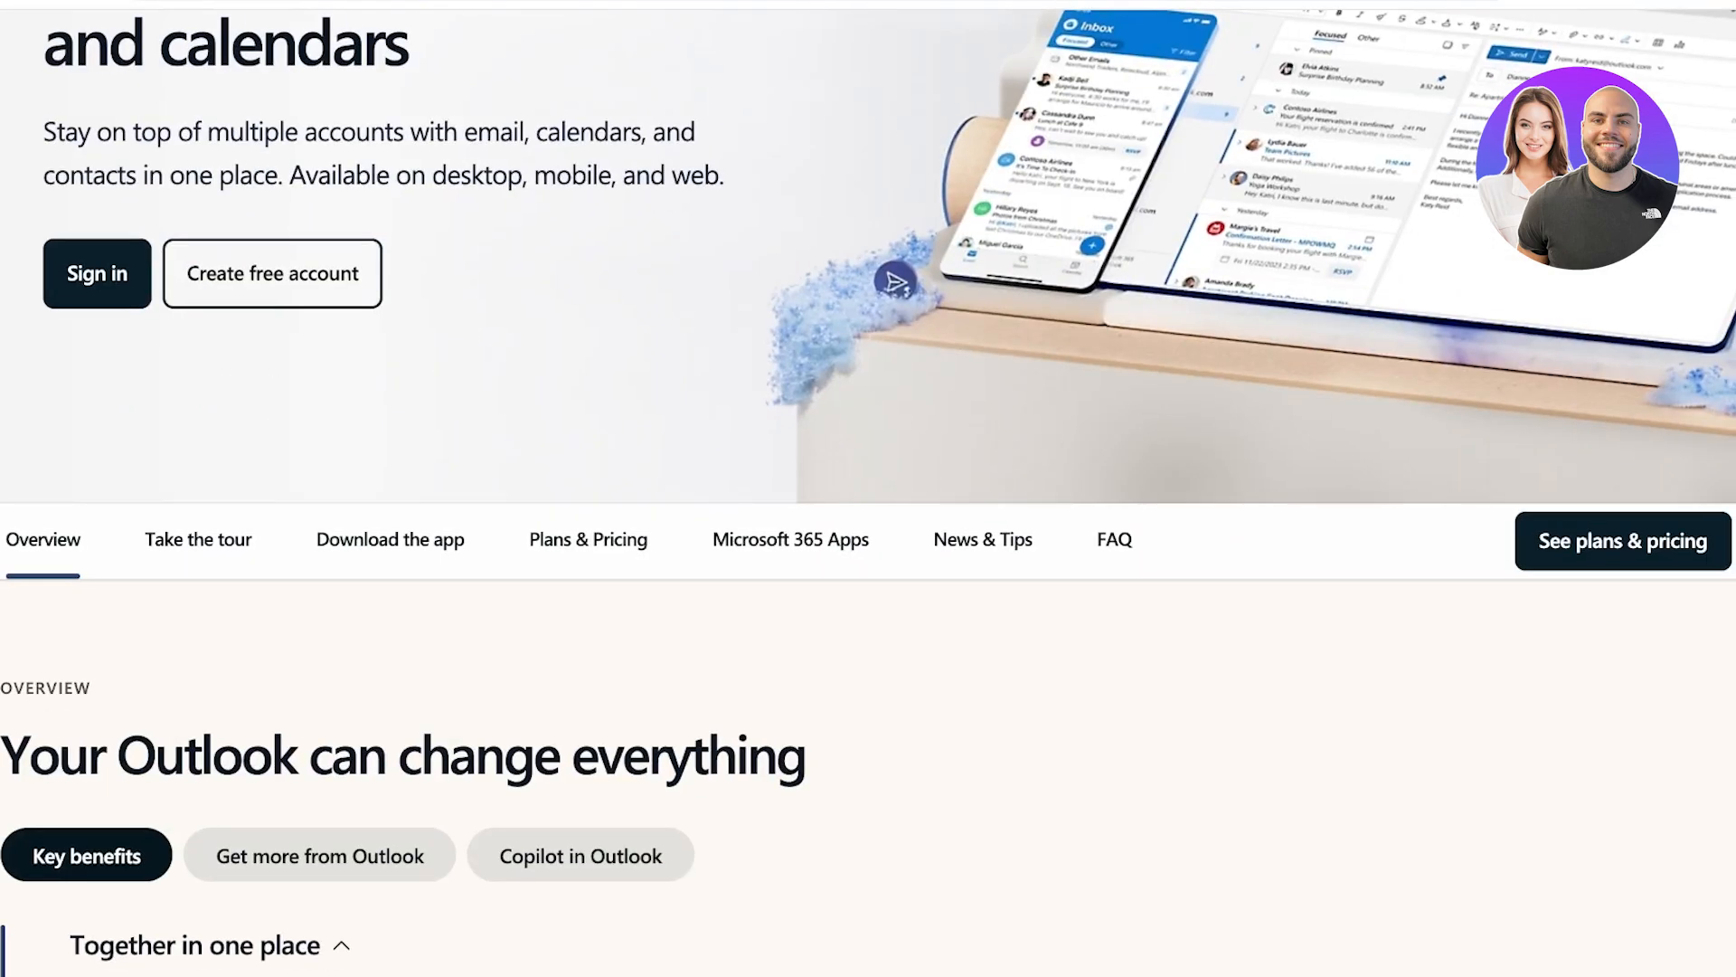
{"action": "scroll", "coordinate": [868, 493], "scroll_direction": "down", "scroll_amount": 2}
{"action": "scroll", "coordinate": [868, 542], "scroll_direction": "down", "scroll_amount": 4}
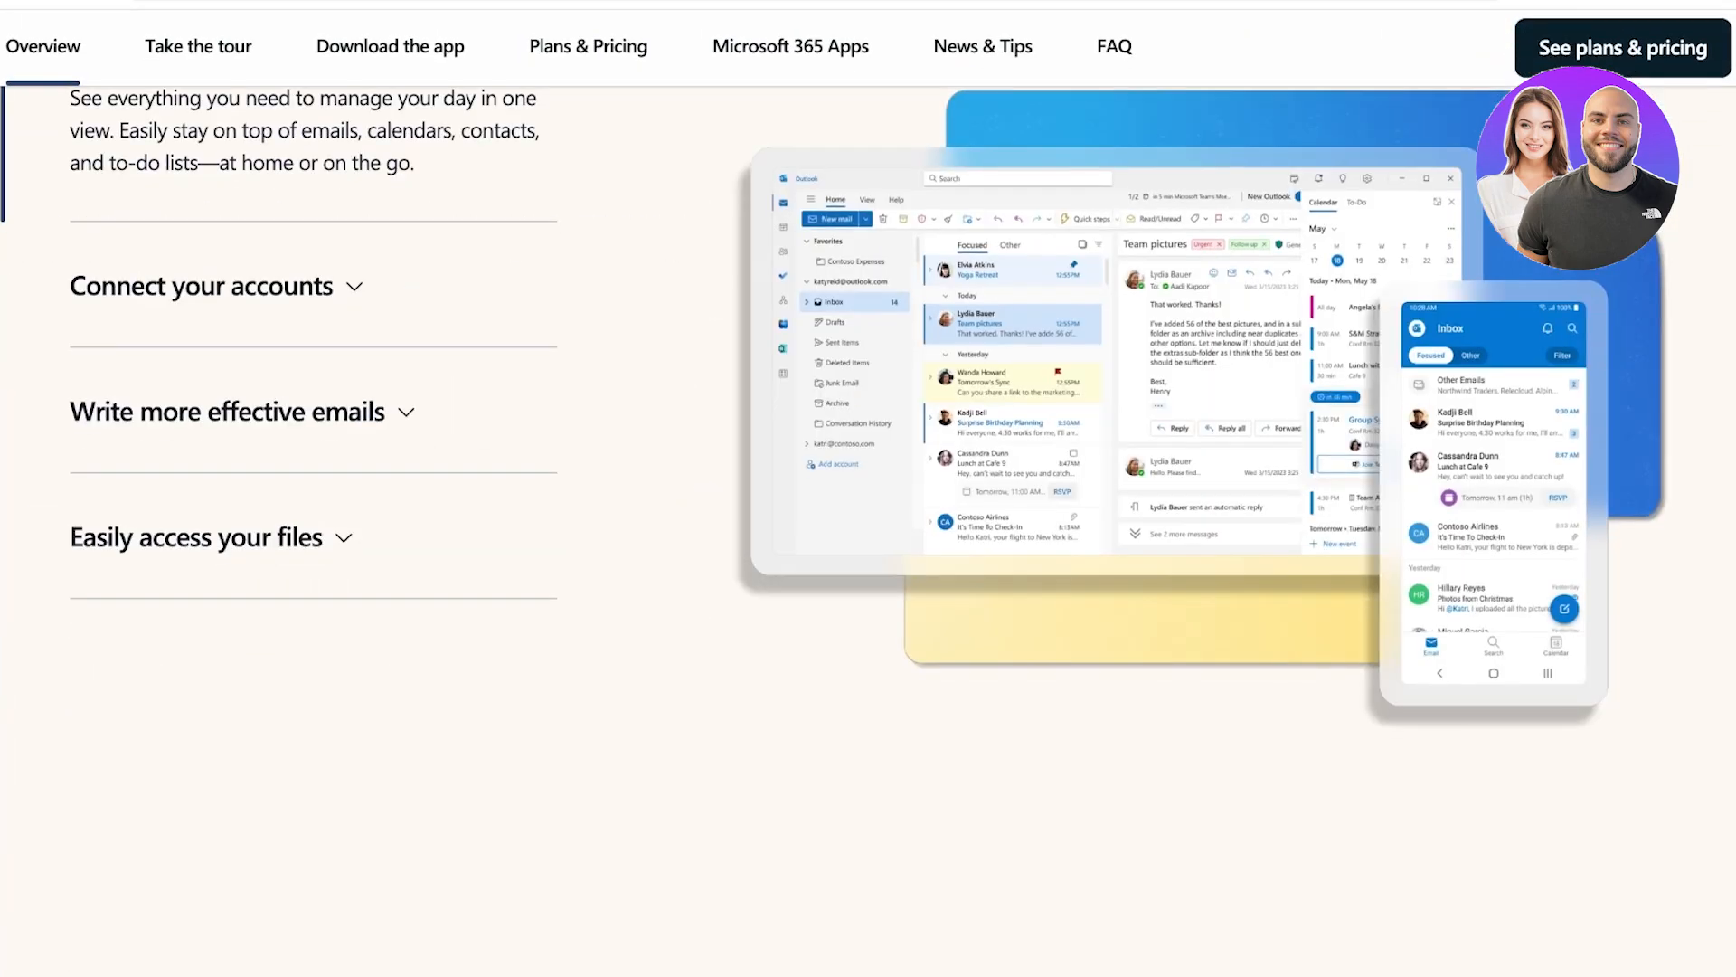
{"action": "scroll", "coordinate": [868, 542], "scroll_direction": "up", "scroll_amount": 2}
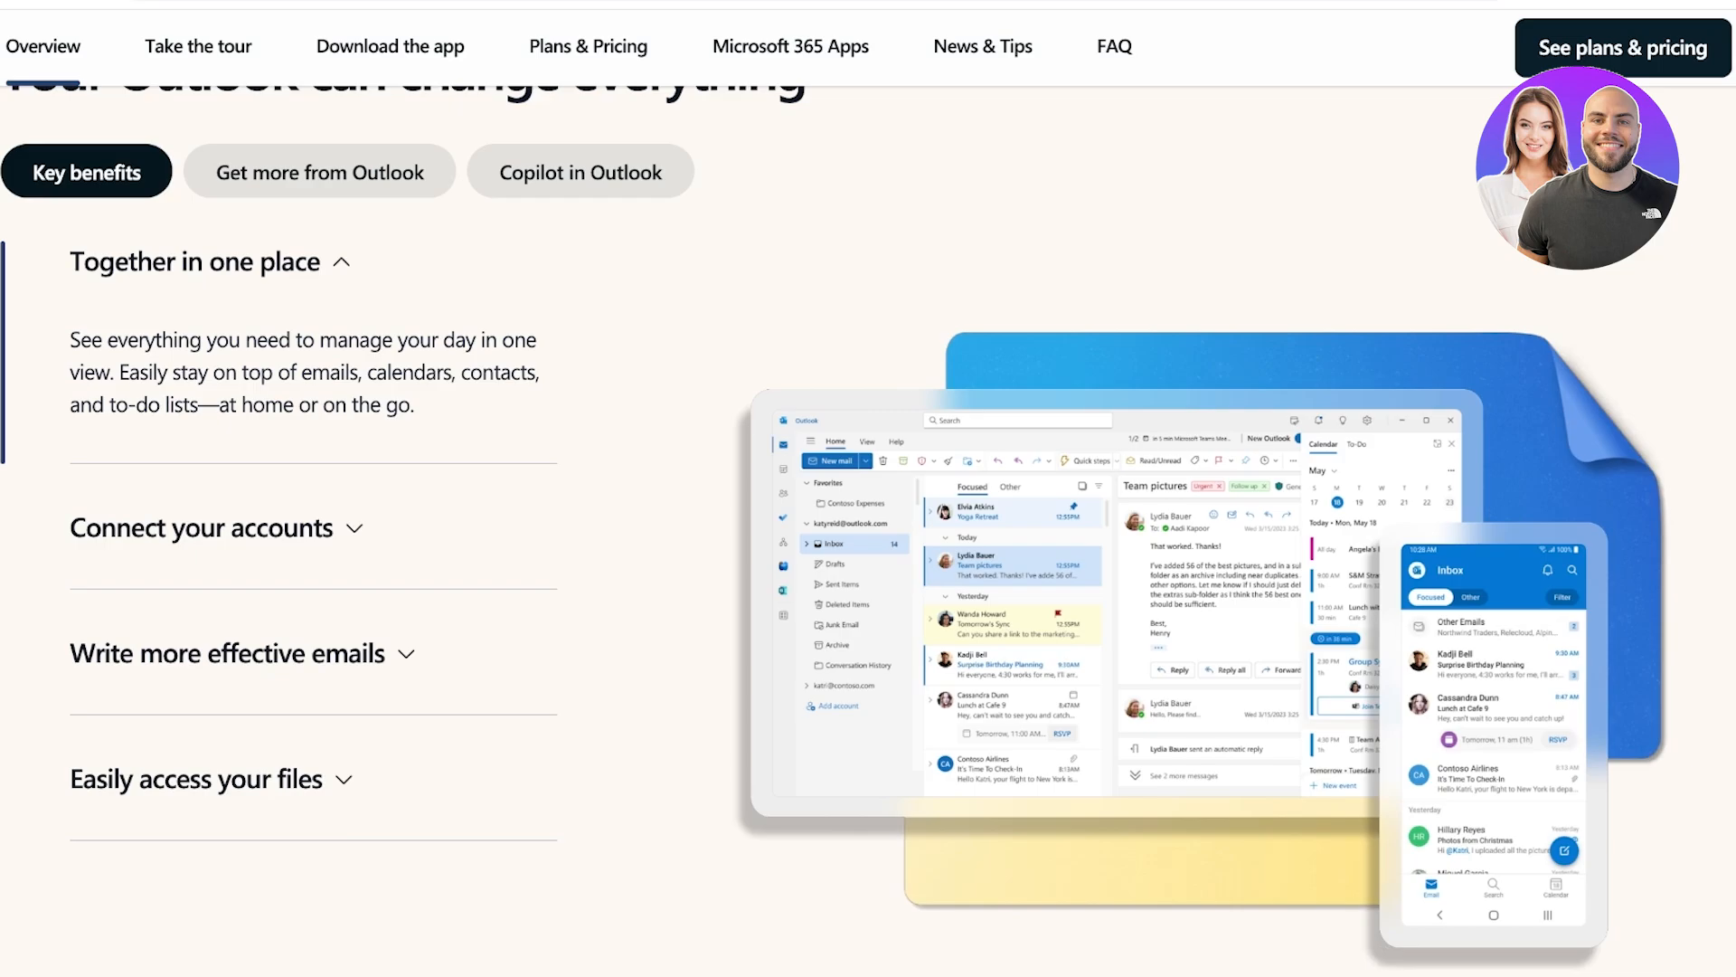
Expand 'Write more effective emails', then scroll to the 'Outlook wherever you are' download section
{"action": "scroll", "coordinate": [834, 526], "scroll_direction": "down", "scroll_amount": 1}
{"action": "left_click", "coordinate": [227, 606]}
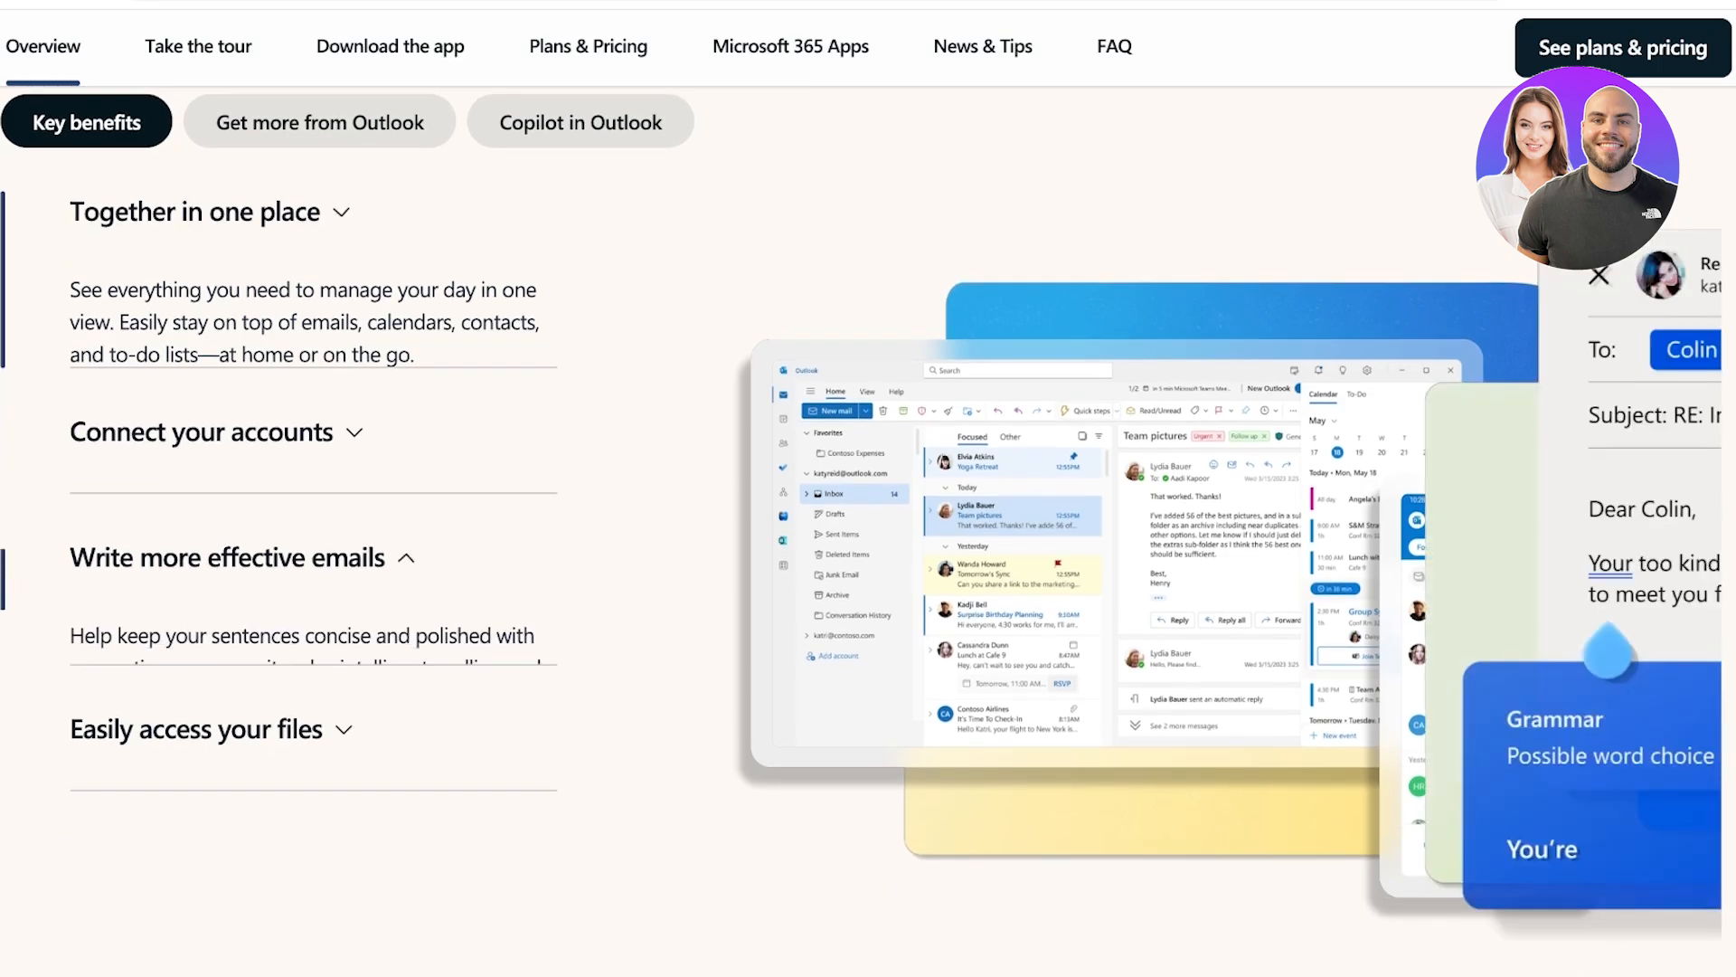
{"action": "scroll", "coordinate": [227, 606], "scroll_direction": "down", "scroll_amount": 1}
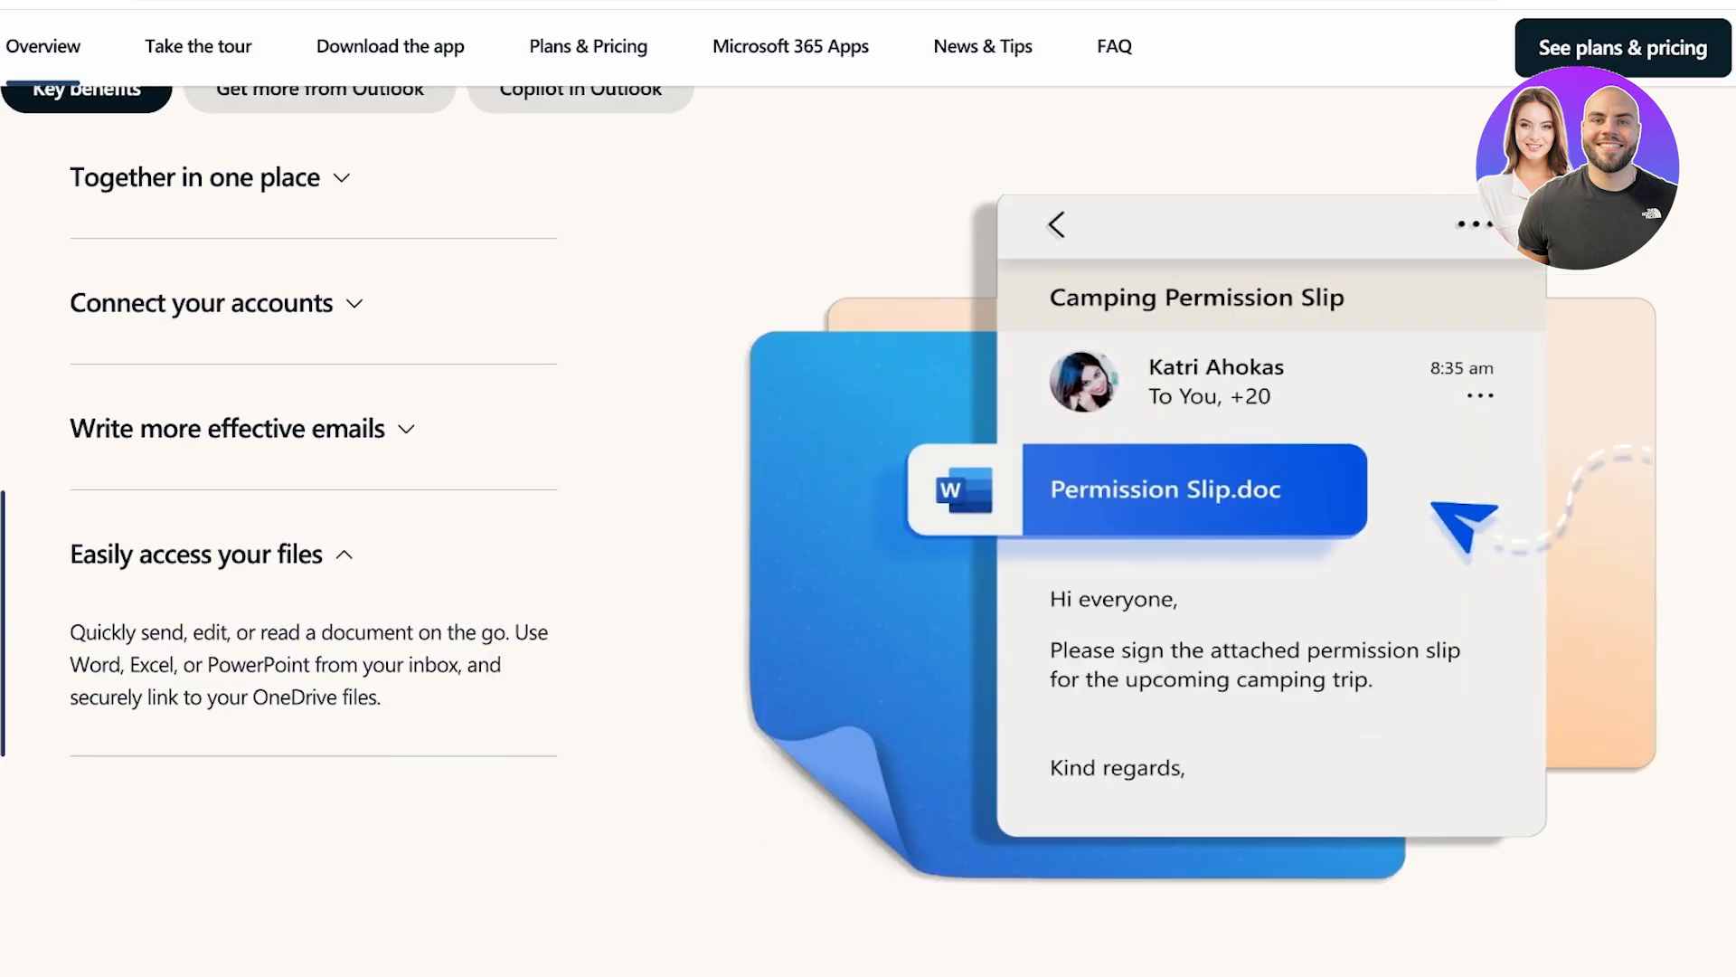
{"action": "scroll", "coordinate": [868, 488], "scroll_direction": "down", "scroll_amount": 3}
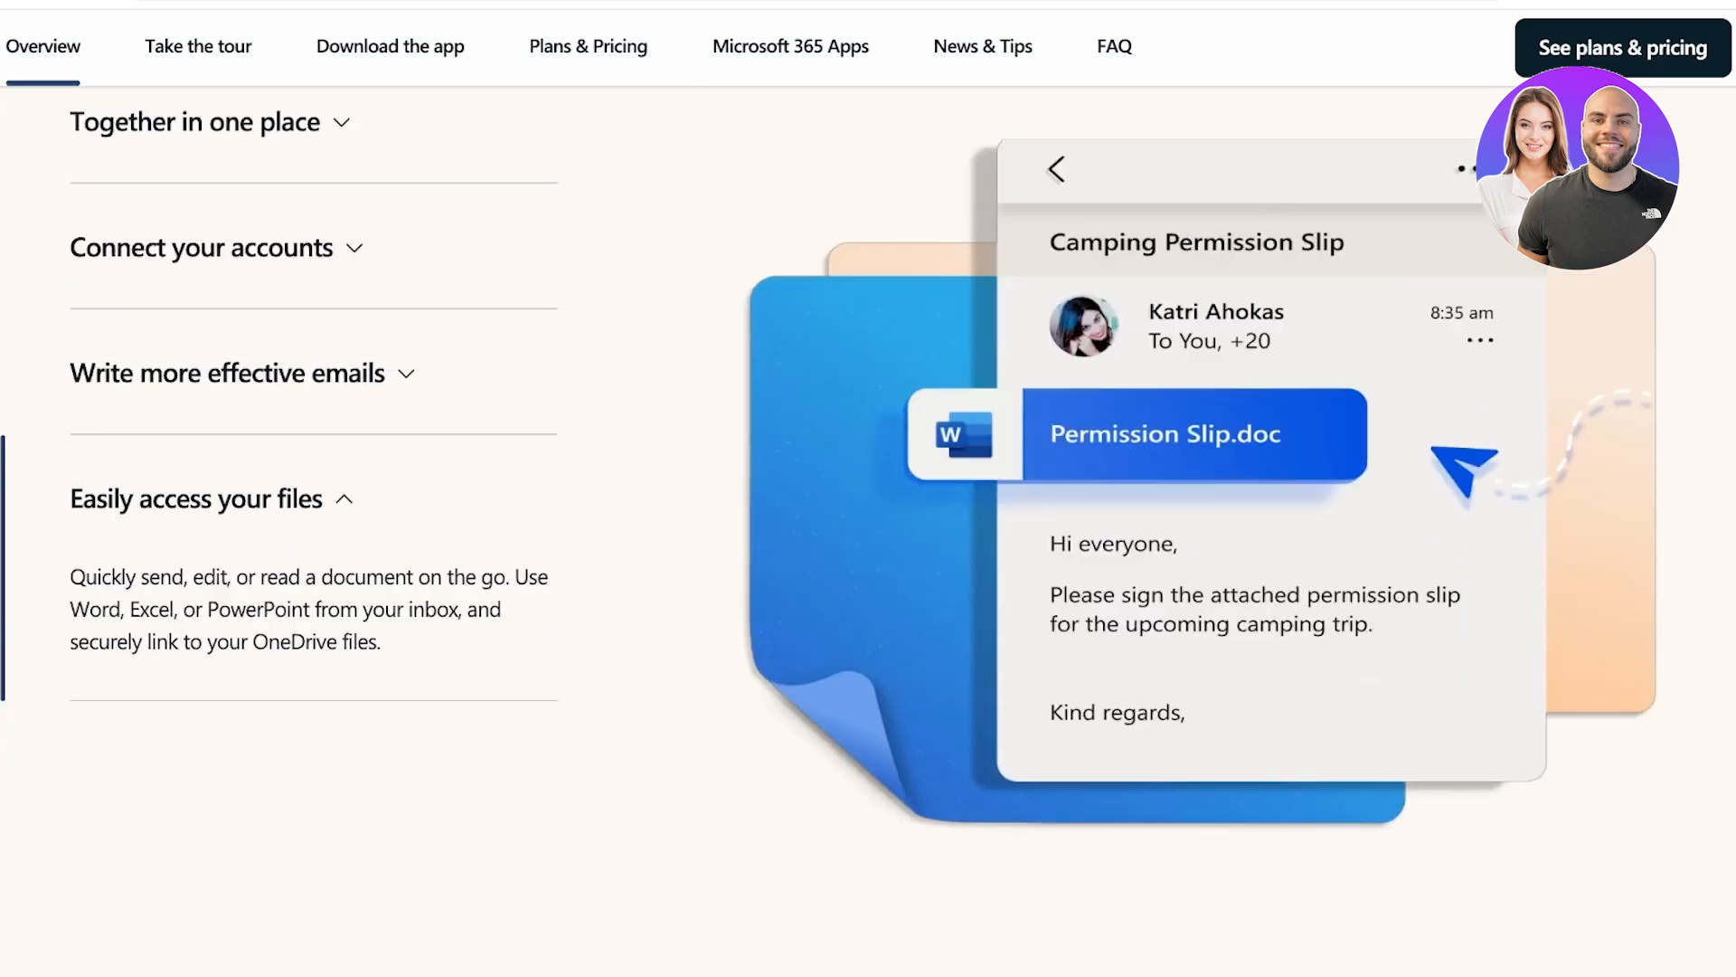
{"action": "scroll", "coordinate": [868, 489], "scroll_direction": "up", "scroll_amount": 3}
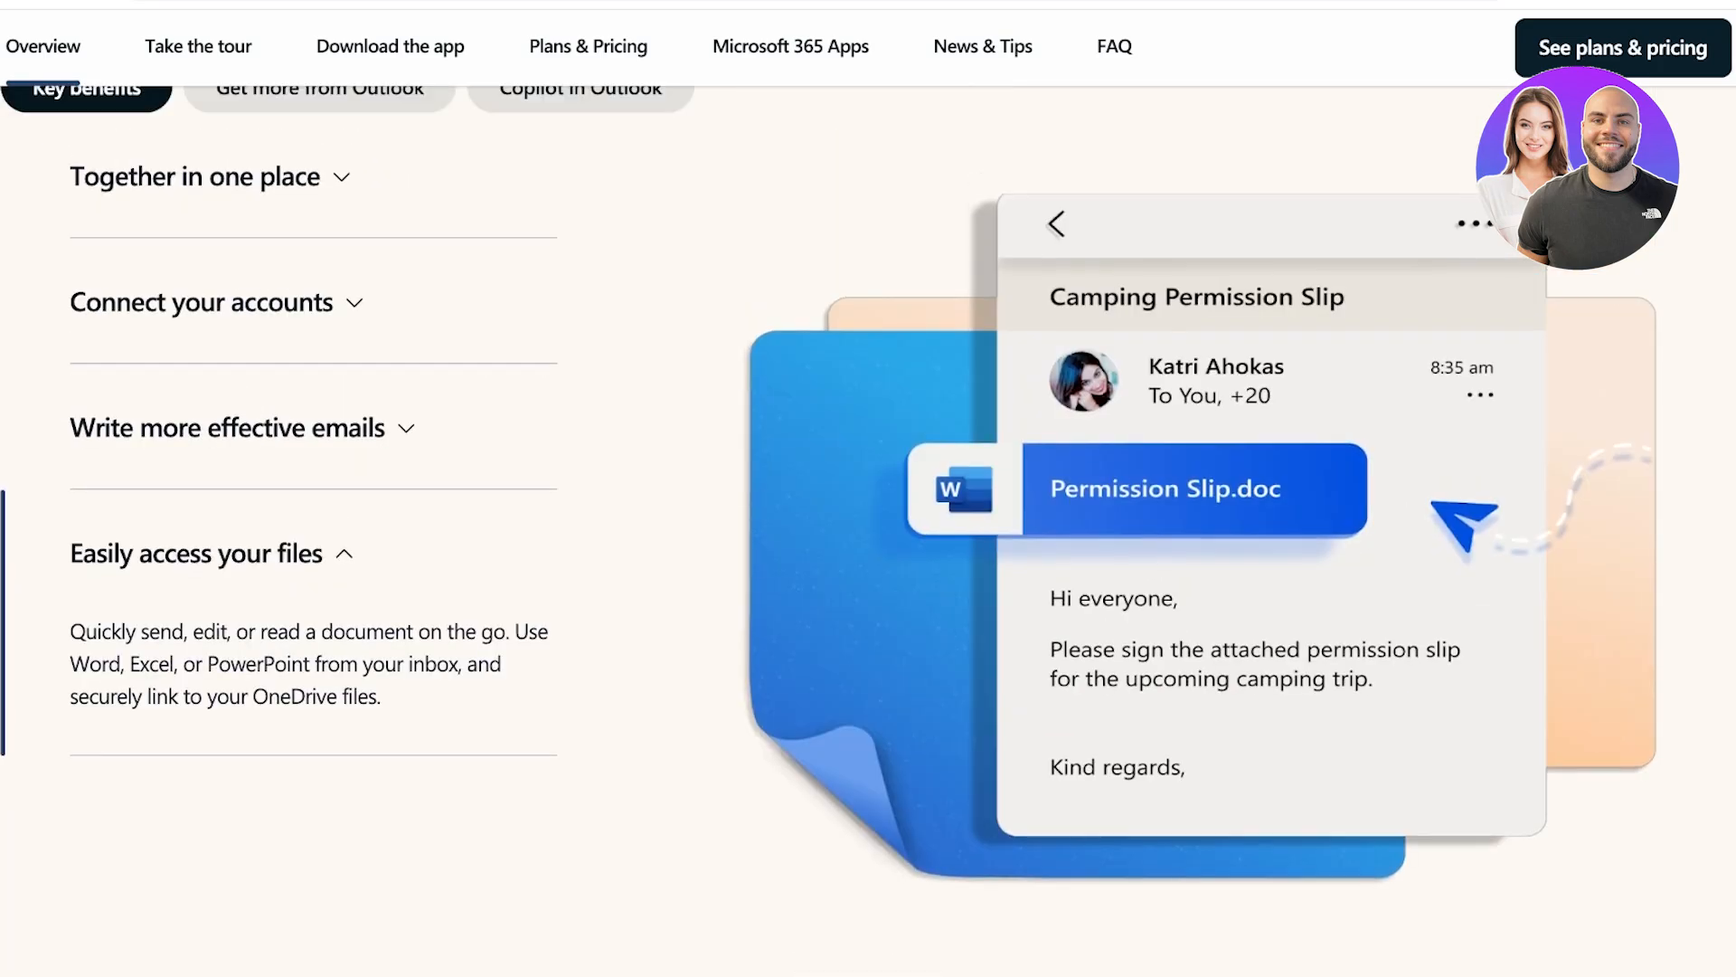
{"action": "scroll", "coordinate": [868, 489], "scroll_direction": "down", "scroll_amount": 2}
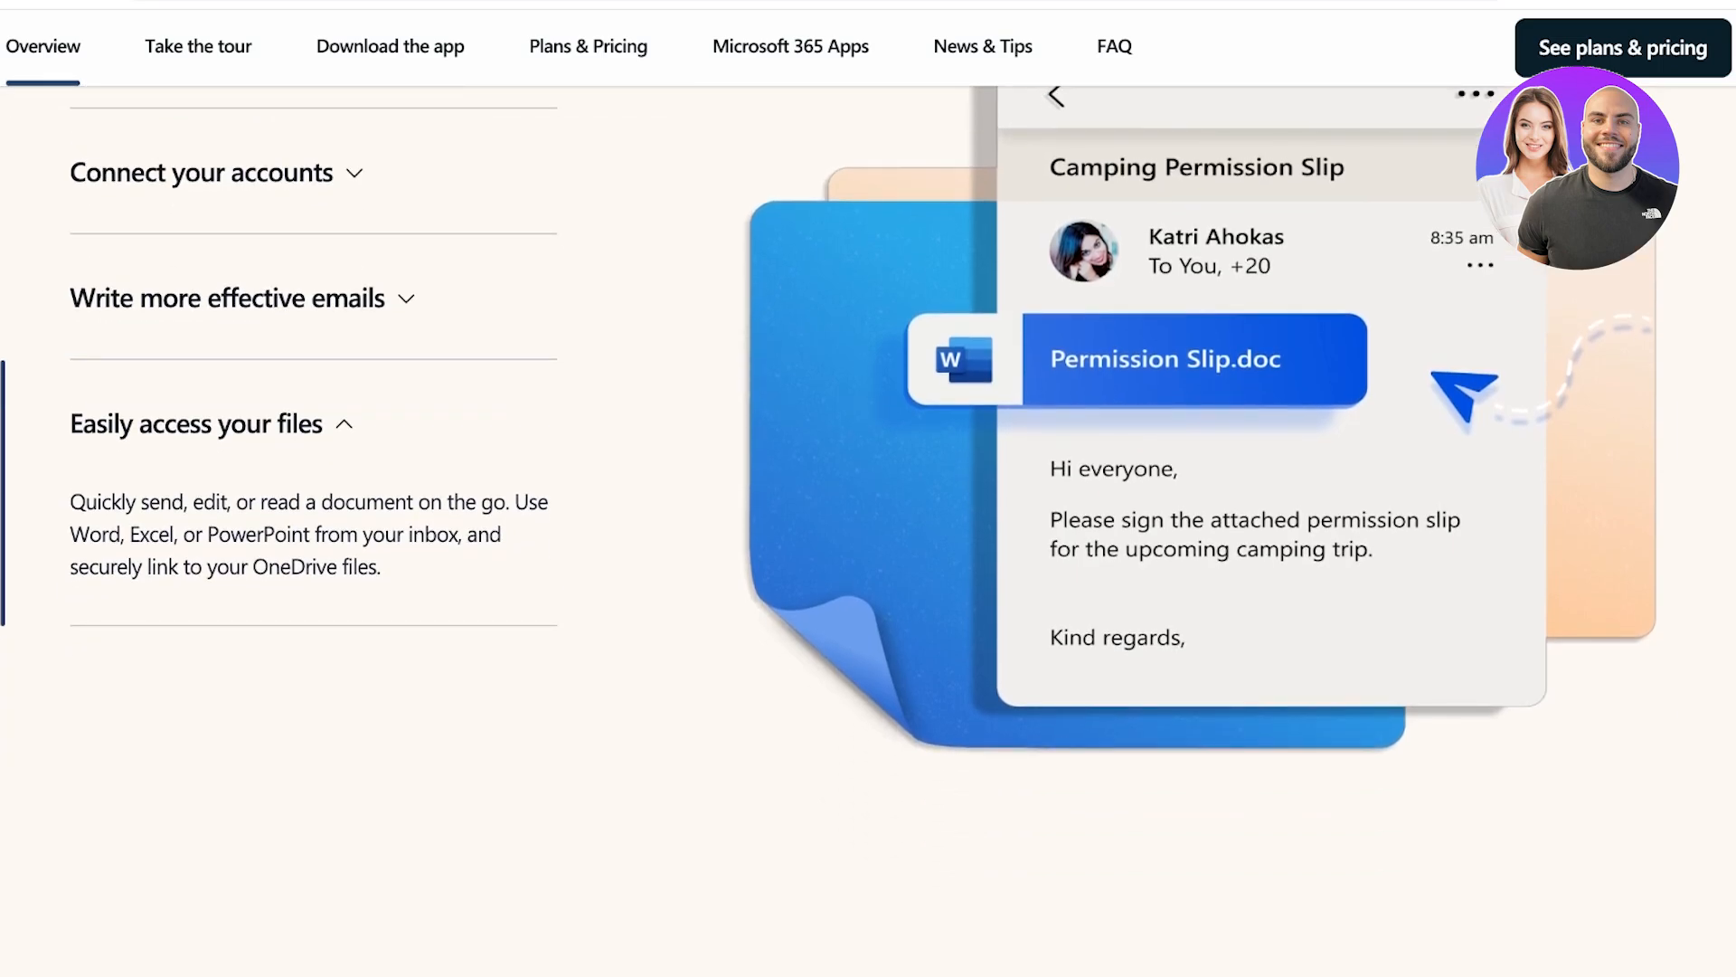
{"action": "scroll", "coordinate": [868, 488], "scroll_direction": "down", "scroll_amount": 10}
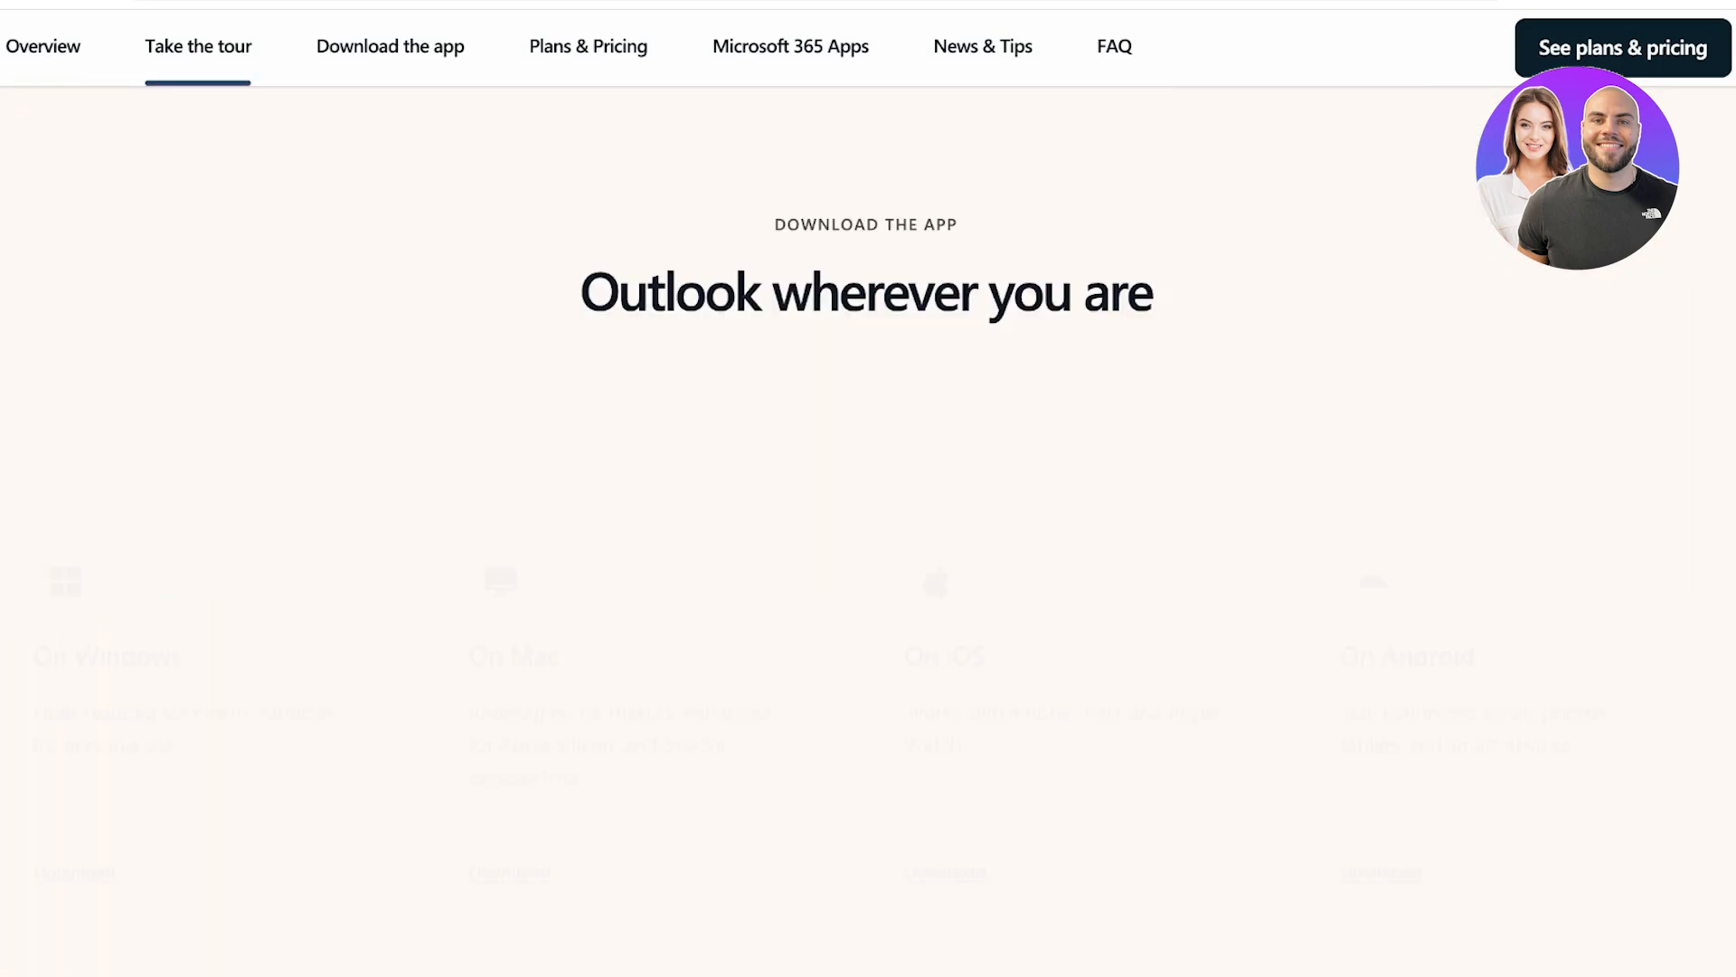
Scroll to the Plans & Pricing cards: Outlook Free, Microsoft 365 Basic $19.99/year, and $69.99/year
{"action": "scroll", "coordinate": [868, 489], "scroll_direction": "up", "scroll_amount": 5}
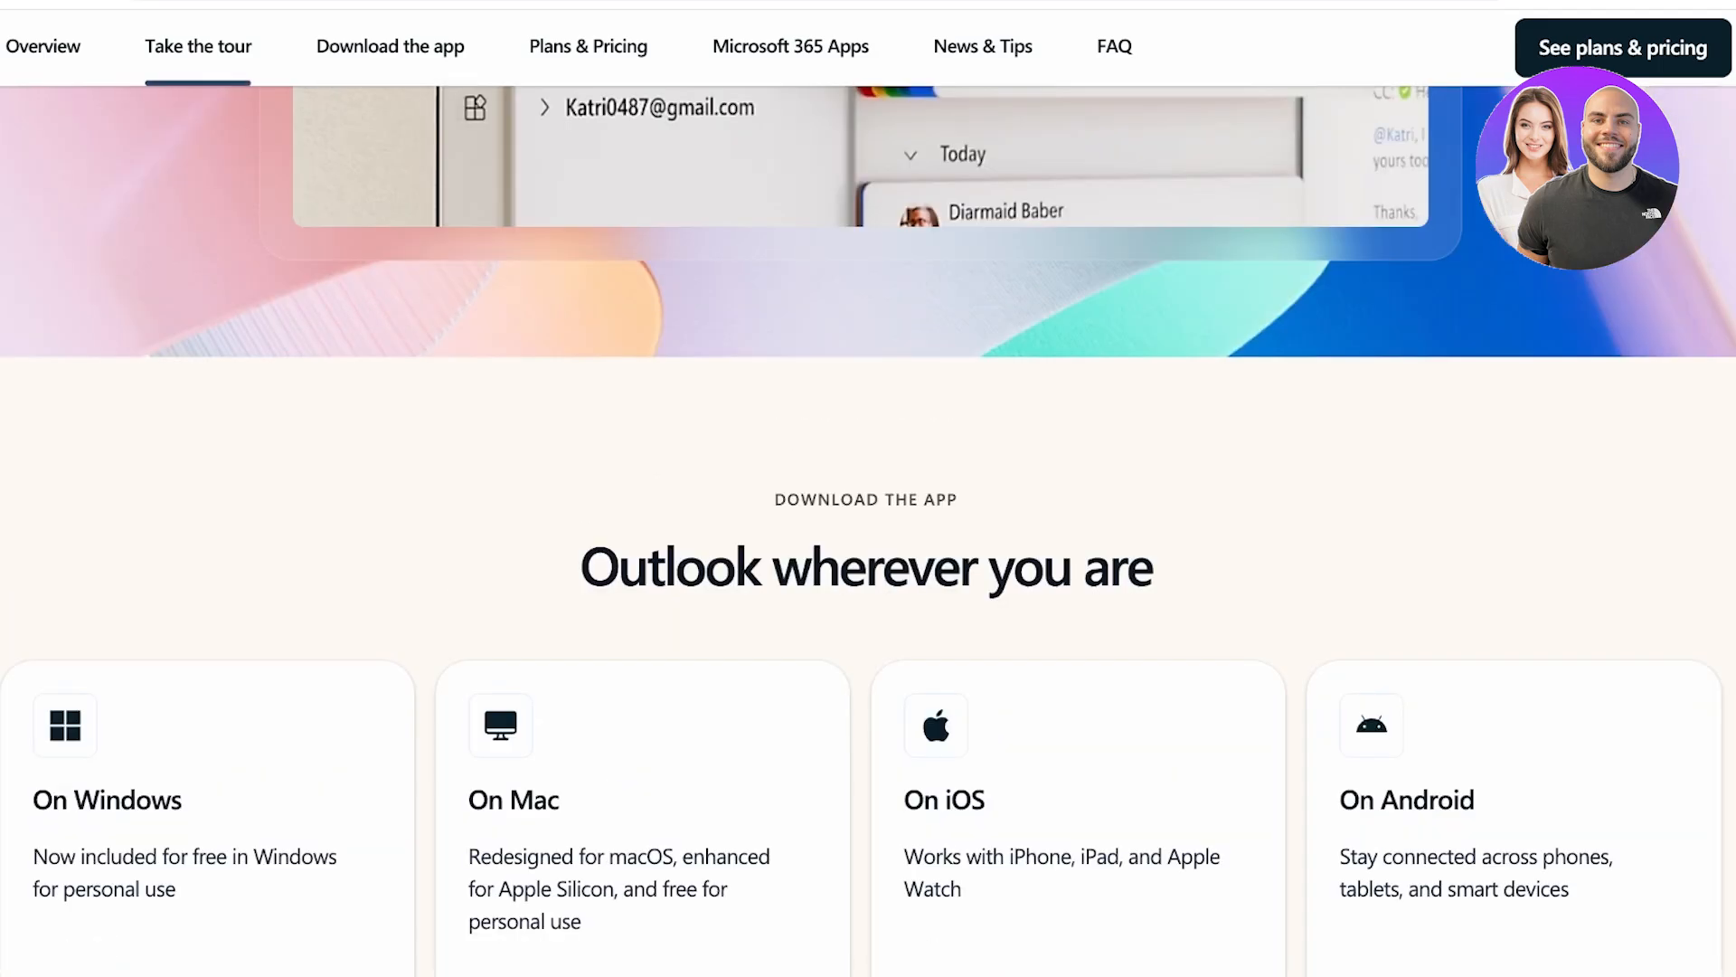
{"action": "scroll", "coordinate": [868, 488], "scroll_direction": "down", "scroll_amount": 7}
{"action": "scroll", "coordinate": [868, 489], "scroll_direction": "down", "scroll_amount": 10}
{"action": "scroll", "coordinate": [868, 488], "scroll_direction": "up", "scroll_amount": 3}
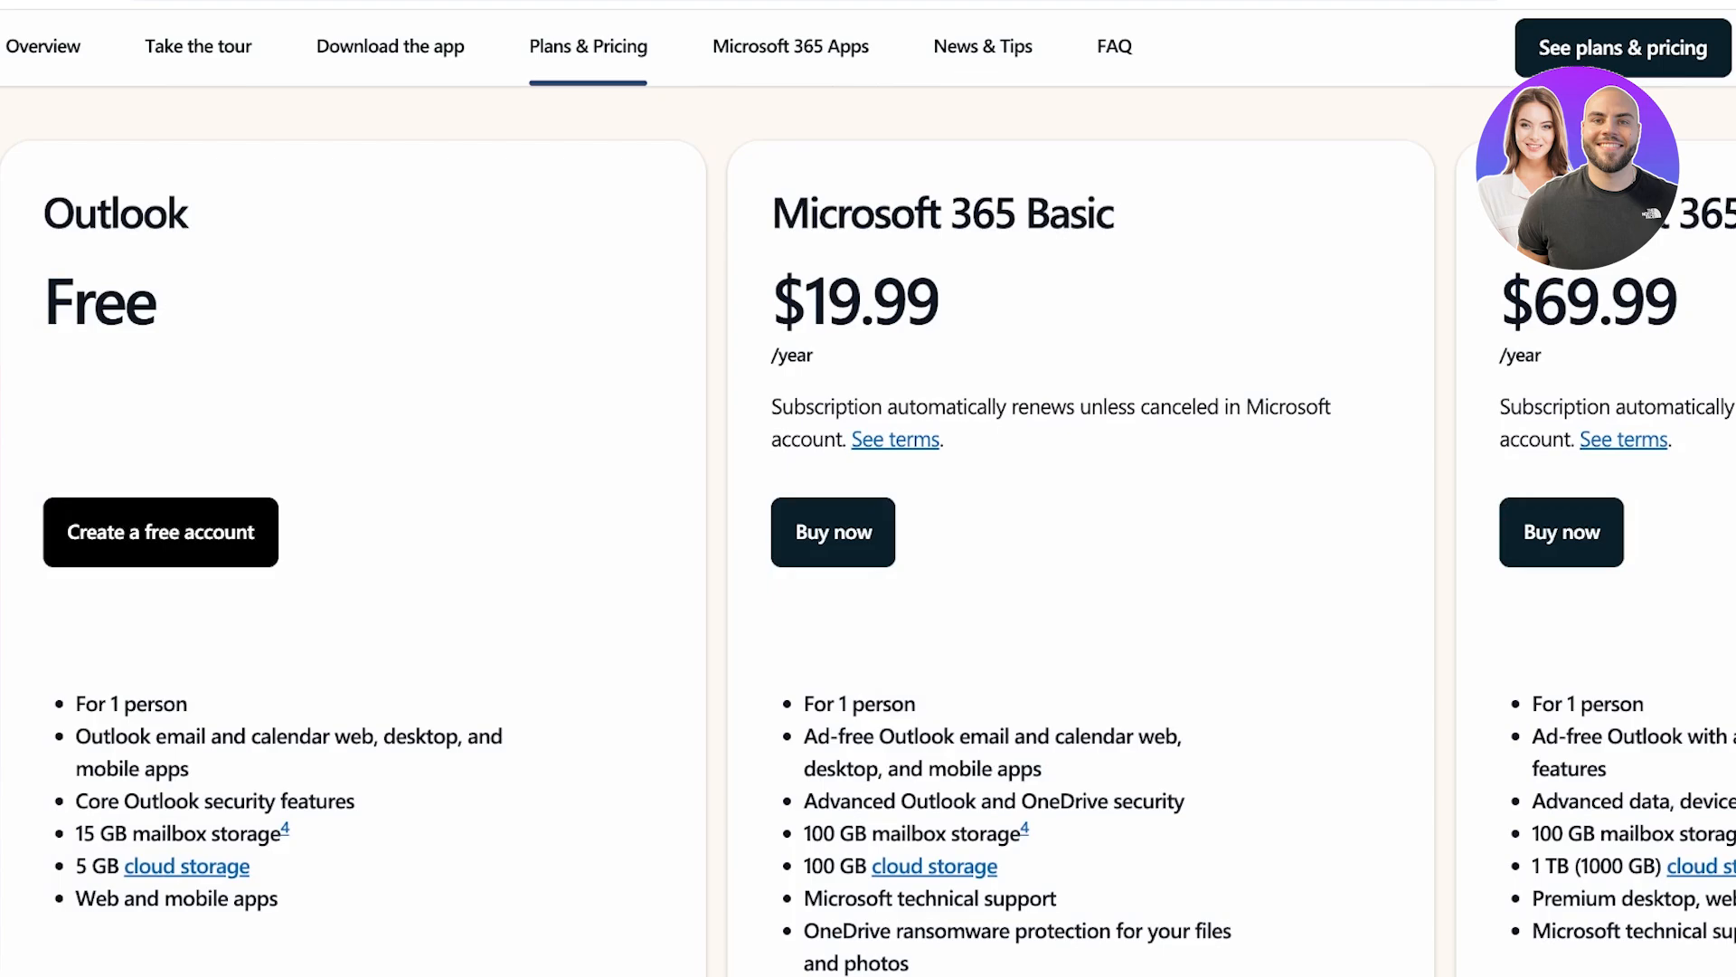
{"action": "scroll", "coordinate": [868, 556], "scroll_direction": "down", "scroll_amount": 1}
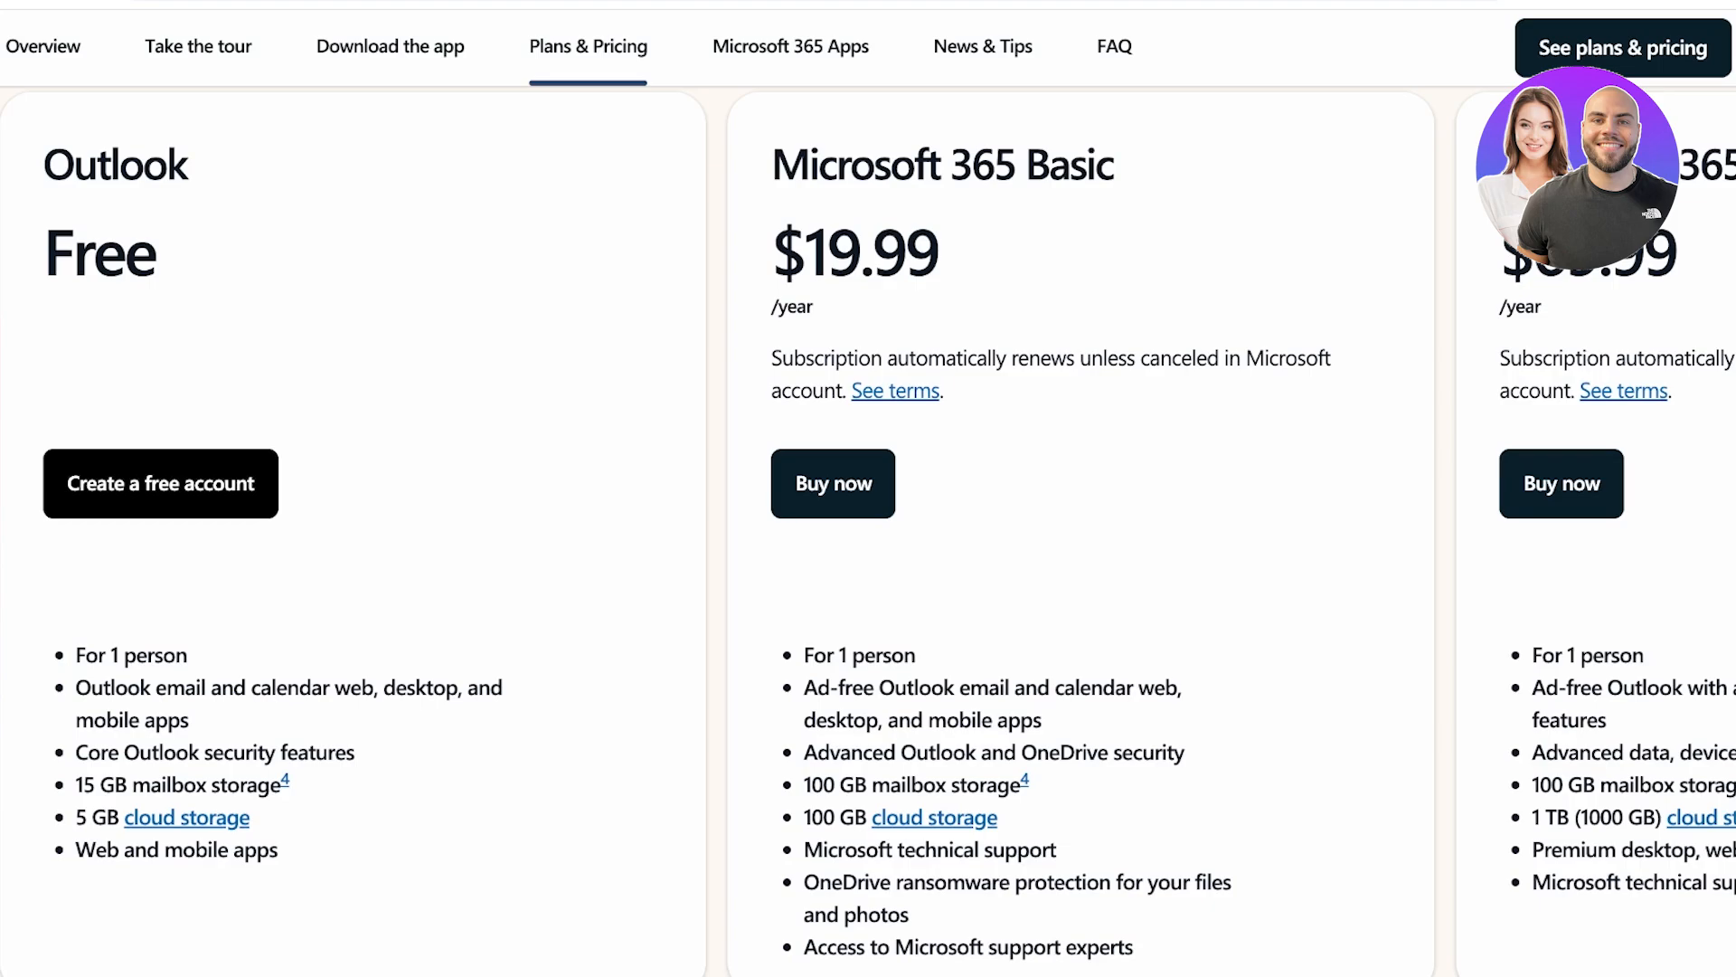
{"action": "scroll", "coordinate": [868, 532], "scroll_direction": "down", "scroll_amount": 1}
{"action": "scroll", "coordinate": [868, 531], "scroll_direction": "up", "scroll_amount": 1}
{"action": "scroll", "coordinate": [868, 532], "scroll_direction": "up", "scroll_amount": 1}
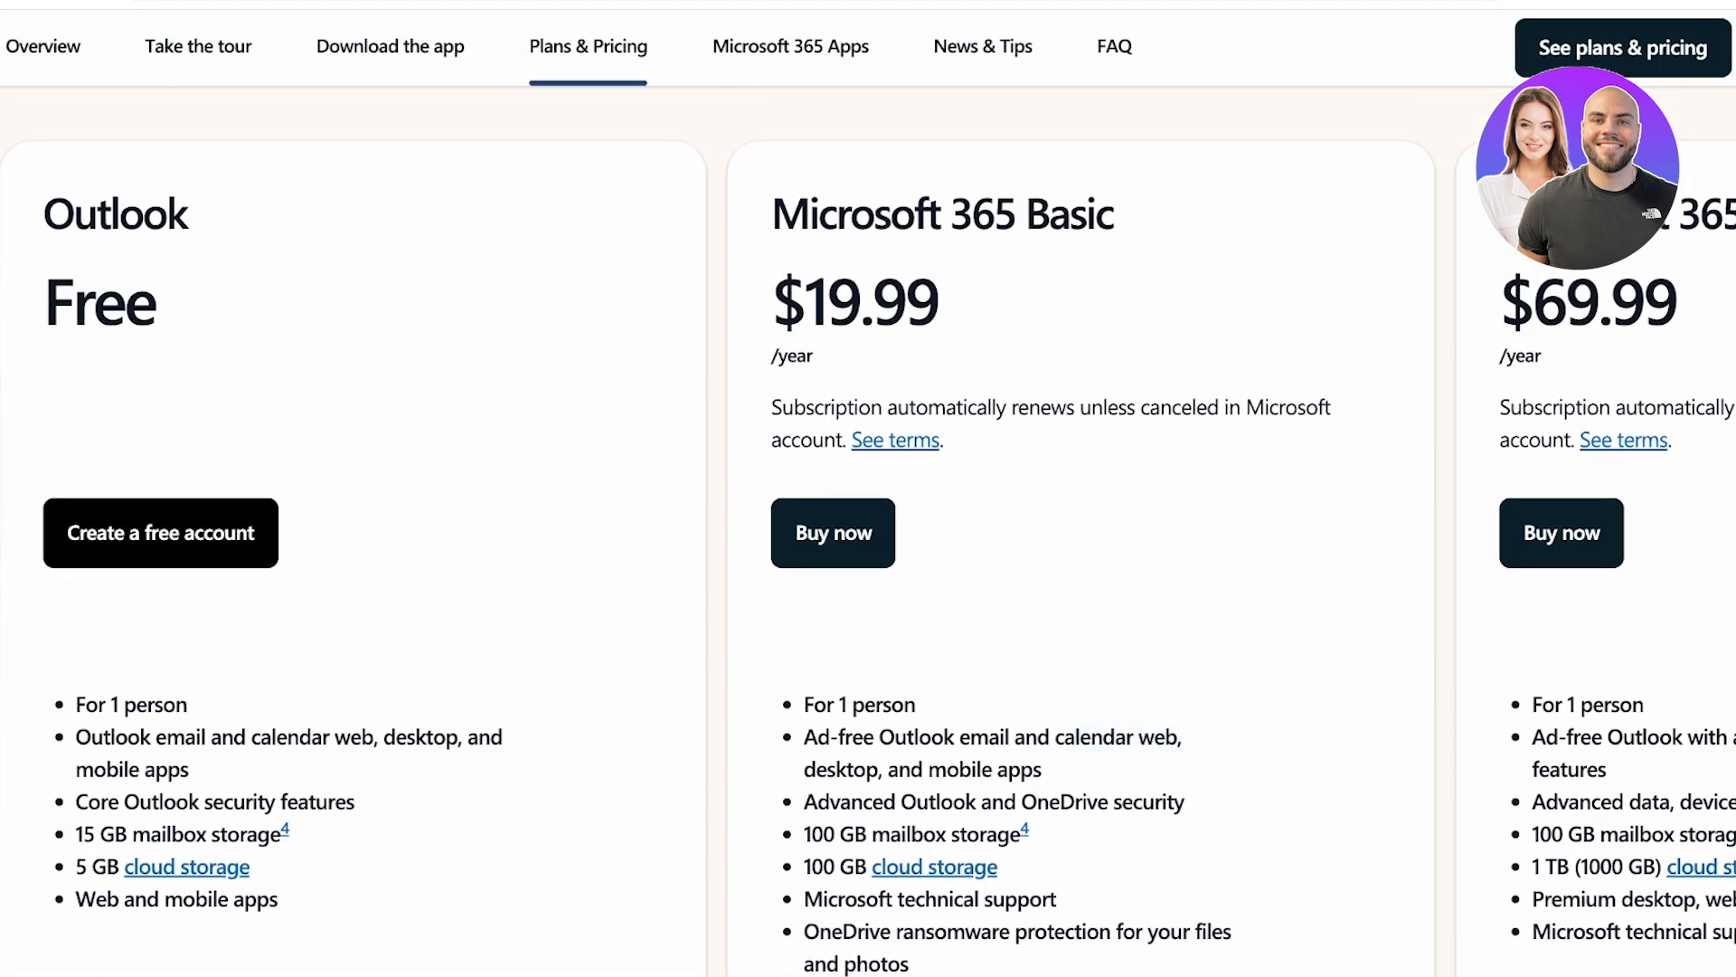
{"action": "scroll", "coordinate": [868, 531], "scroll_direction": "down", "scroll_amount": 2}
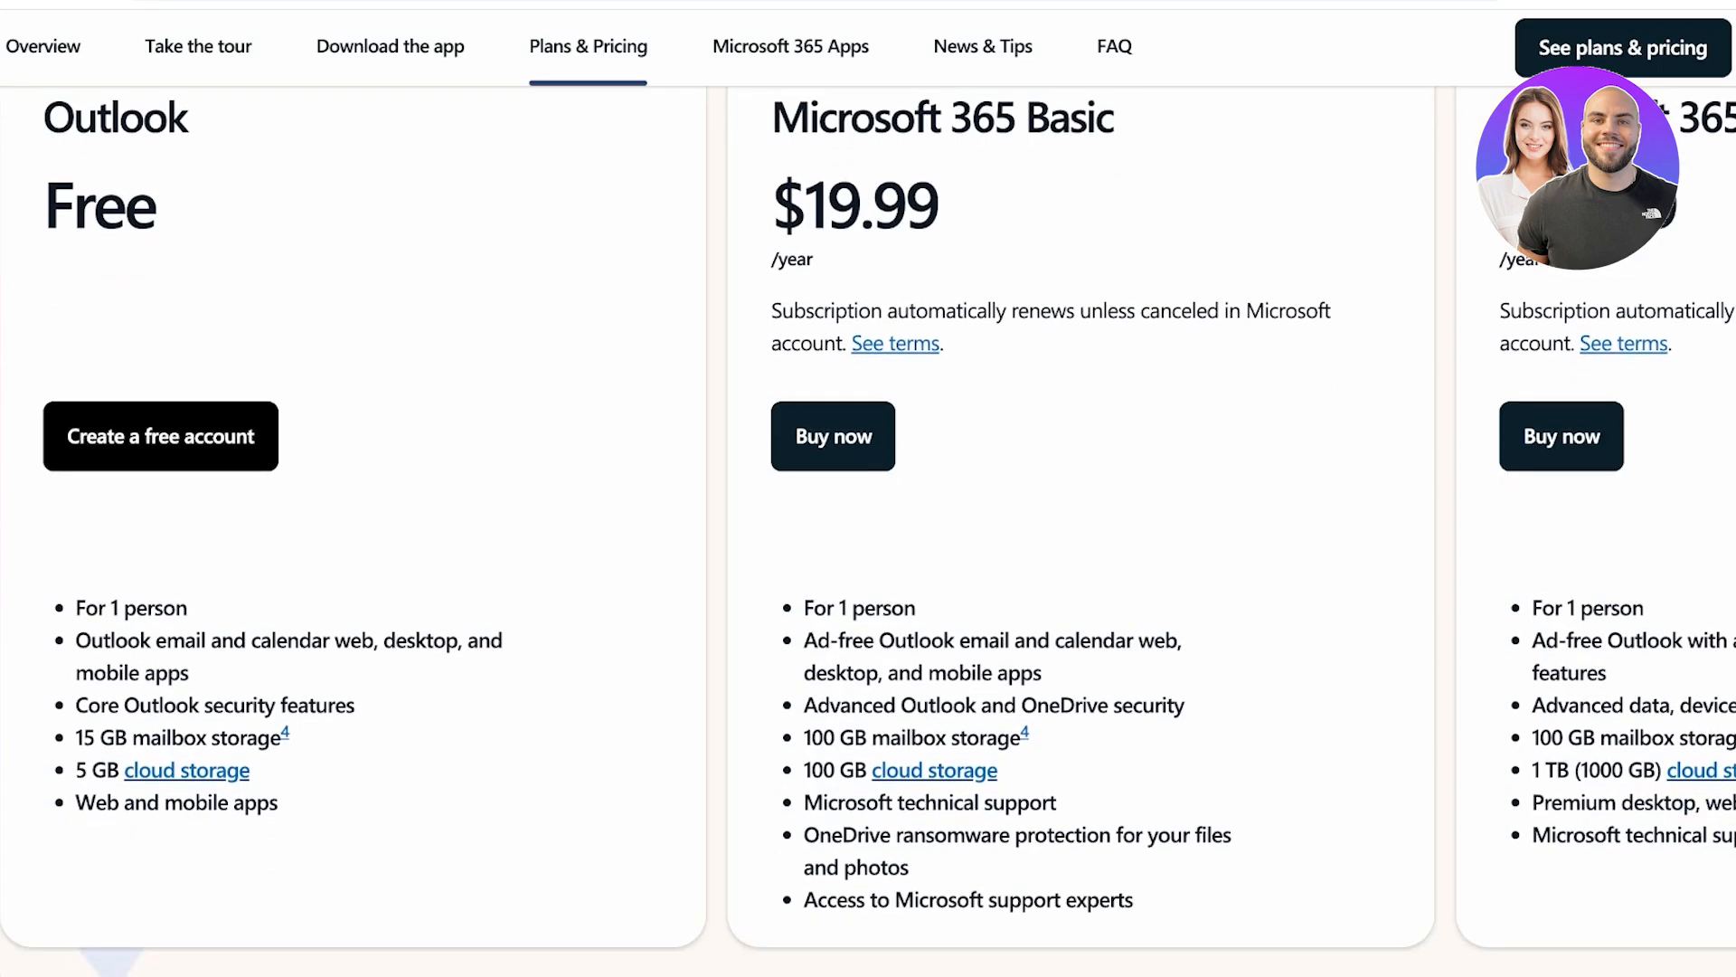